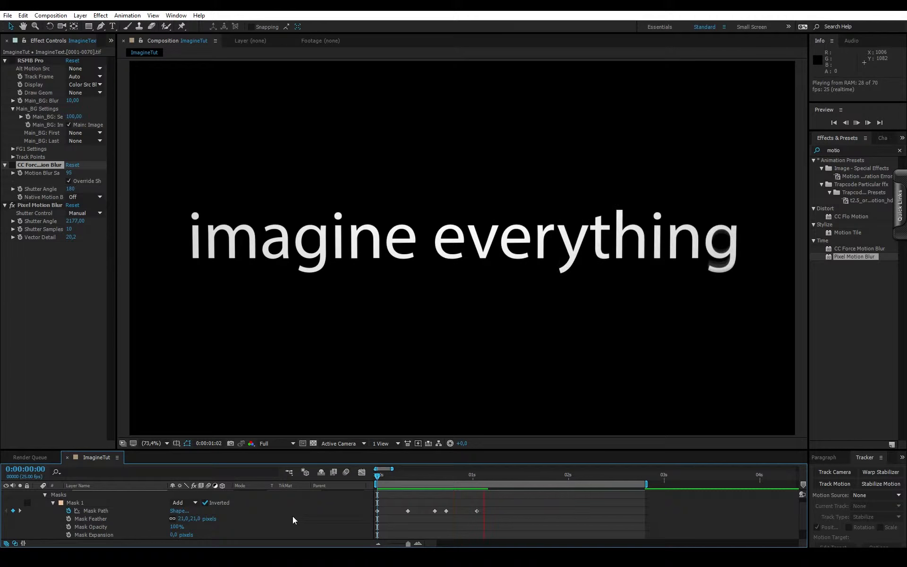
- Preview the "imagine everything" text animation in the ImagineTut composition
{"action": "key", "text": "space"}
{"action": "key", "text": "space"}
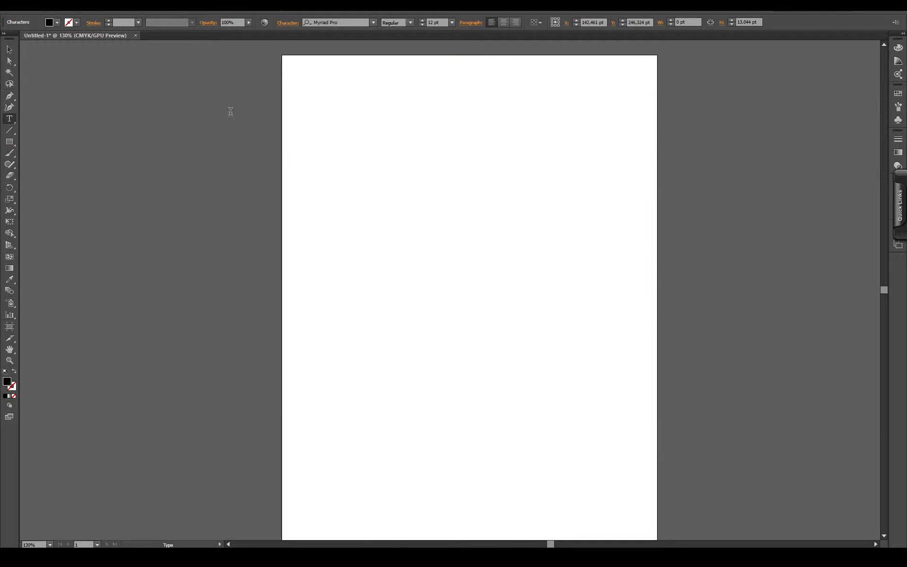
- Add the text "imagine everything" on the artboard and set its font size to 60 pt
{"action": "left_click", "coordinate": [368, 206]}
{"action": "key", "text": "XF86AudioRaiseVolume"}
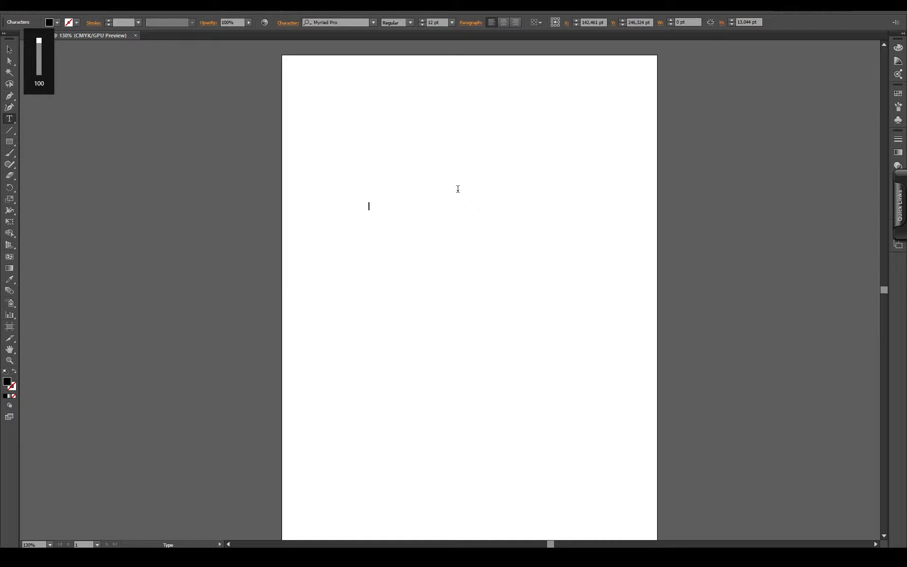
{"action": "type", "text": "imagine everything"}
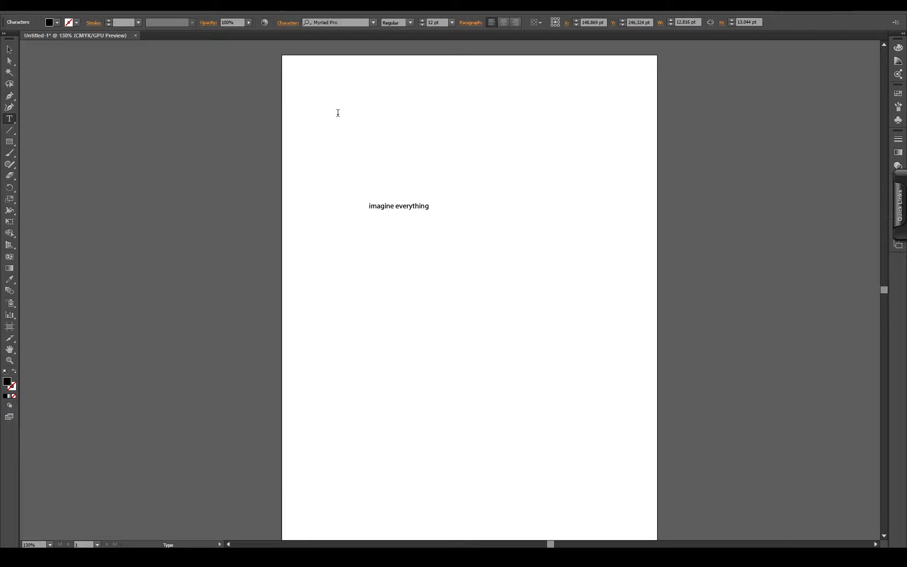
{"action": "left_click_drag", "start_coordinate": [425, 204], "coordinate": [356, 198]}
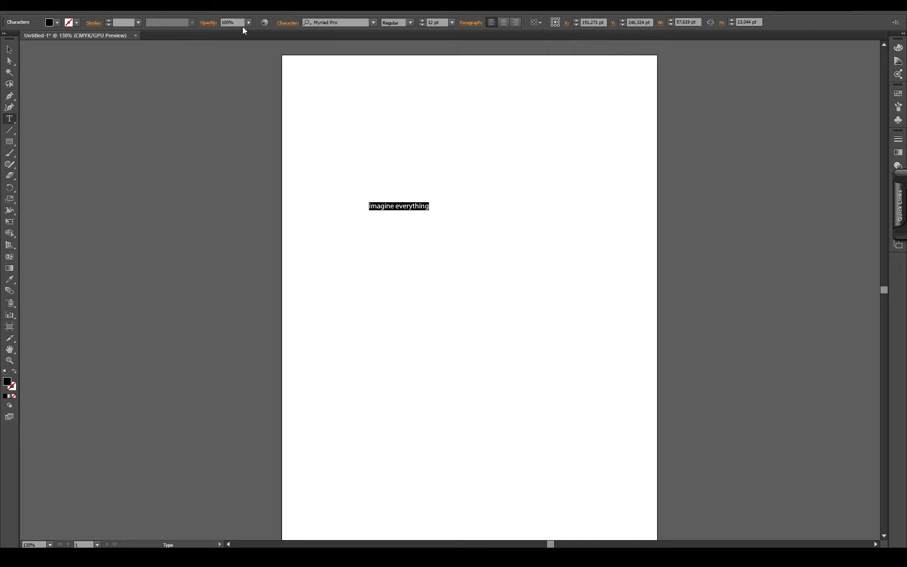
{"action": "left_click", "coordinate": [452, 22]}
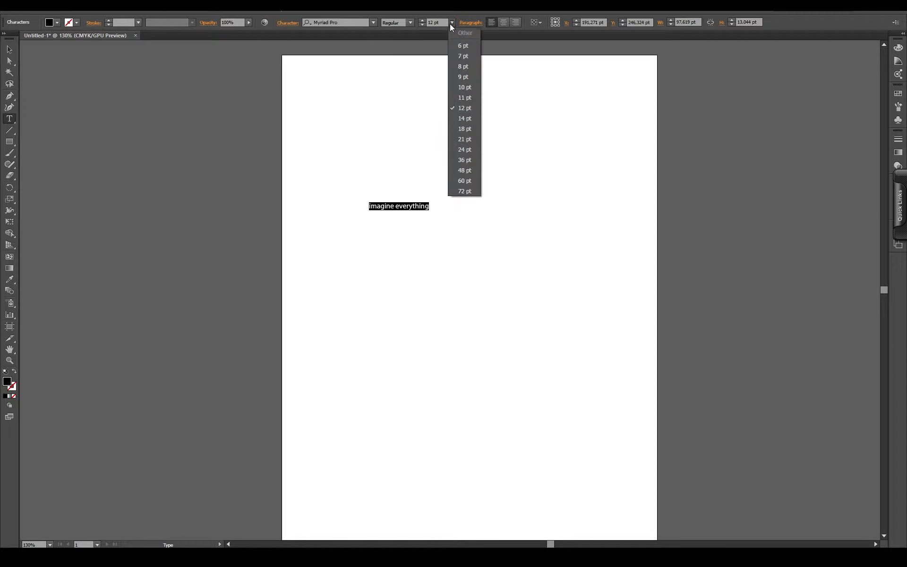
{"action": "left_click", "coordinate": [465, 180]}
- Move the text so it fits within the artboard and convert it to outlines
{"action": "left_click", "coordinate": [9, 49]}
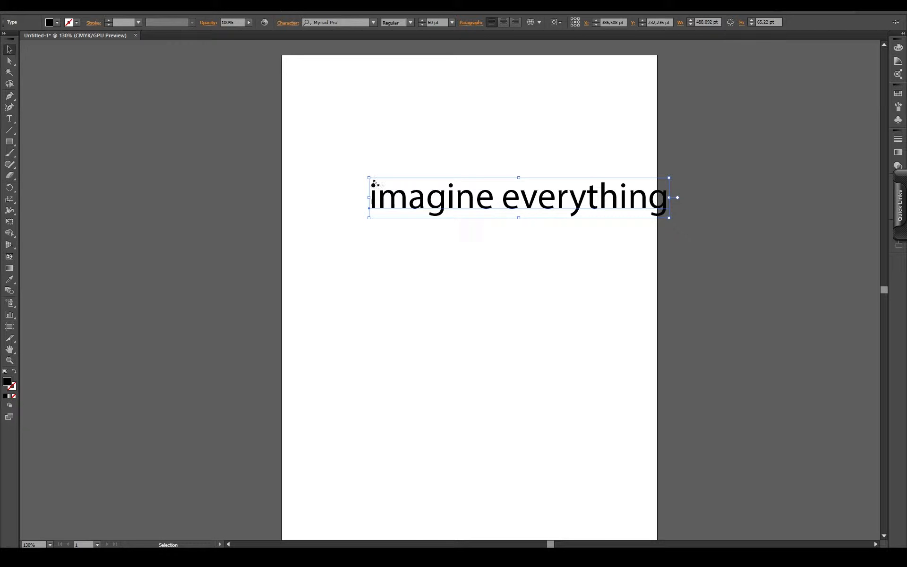
{"action": "left_click_drag", "start_coordinate": [451, 197], "coordinate": [390, 192]}
{"action": "right_click", "coordinate": [462, 194]}
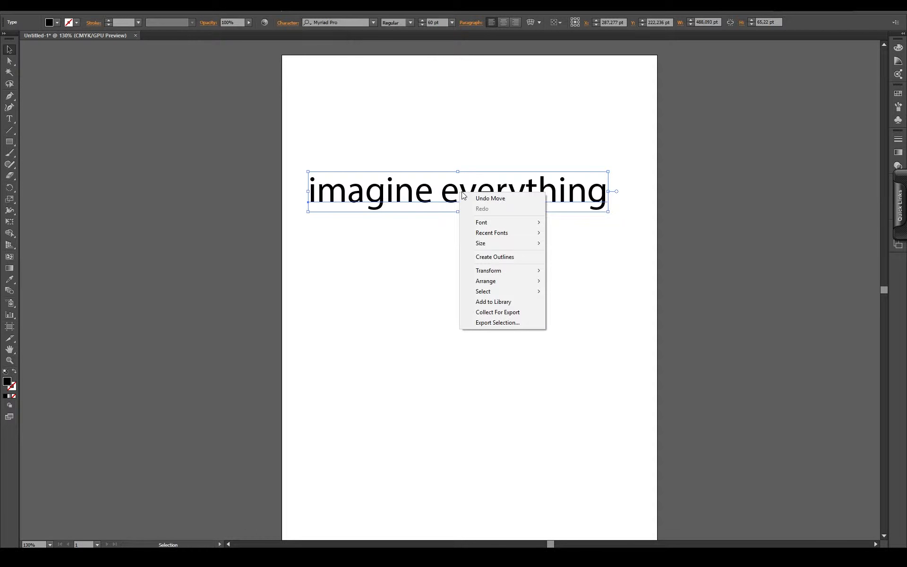
{"action": "left_click", "coordinate": [497, 256]}
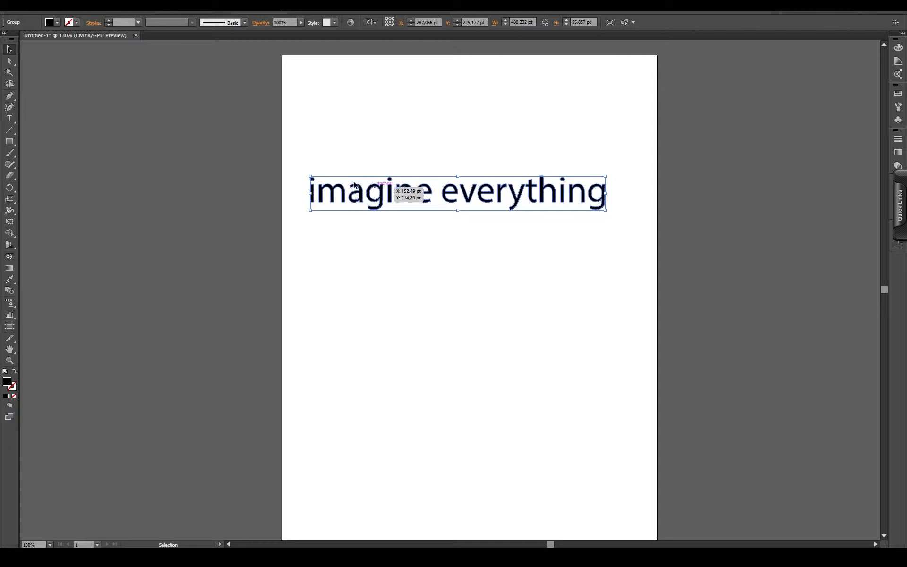
- Copy the whole outlined text group and switch to Autodesk Maya
{"action": "left_click_drag", "start_coordinate": [313, 143], "coordinate": [624, 260]}
{"action": "key", "text": "a"}
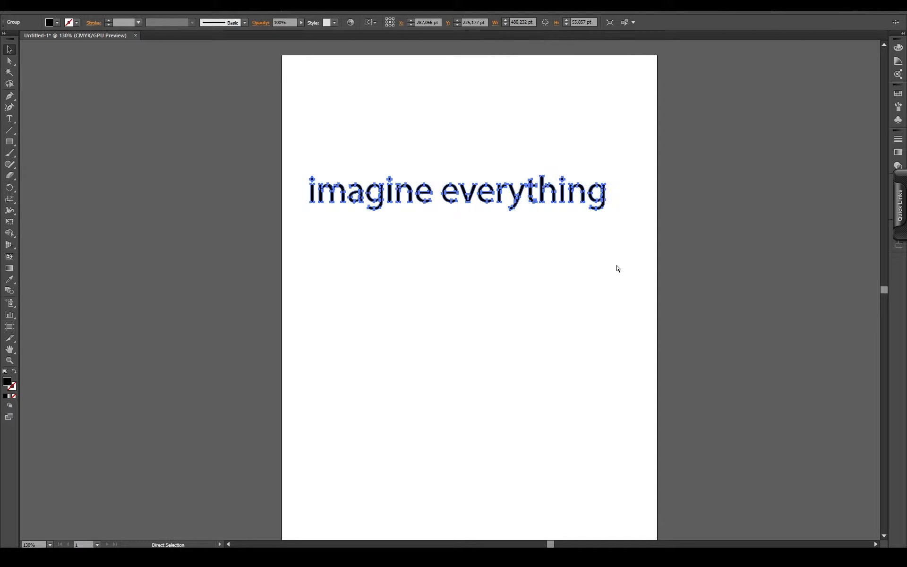
{"action": "key", "text": "v"}
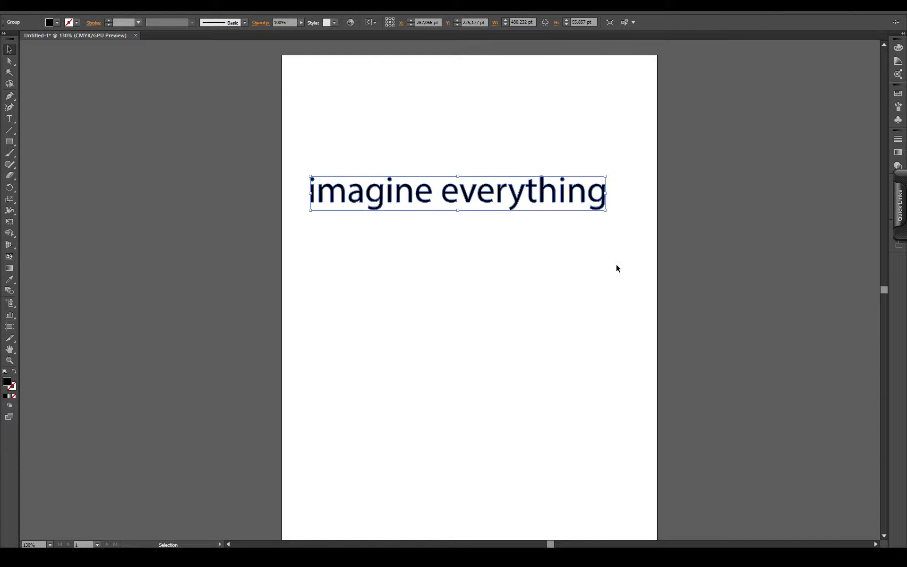
{"action": "mouse_move", "coordinate": [756, 562]}
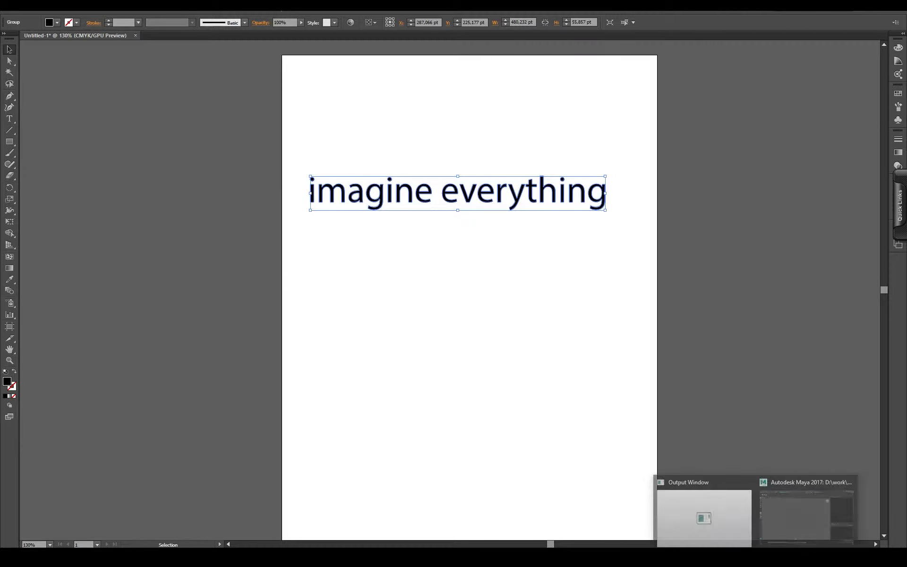
{"action": "left_click", "coordinate": [789, 519]}
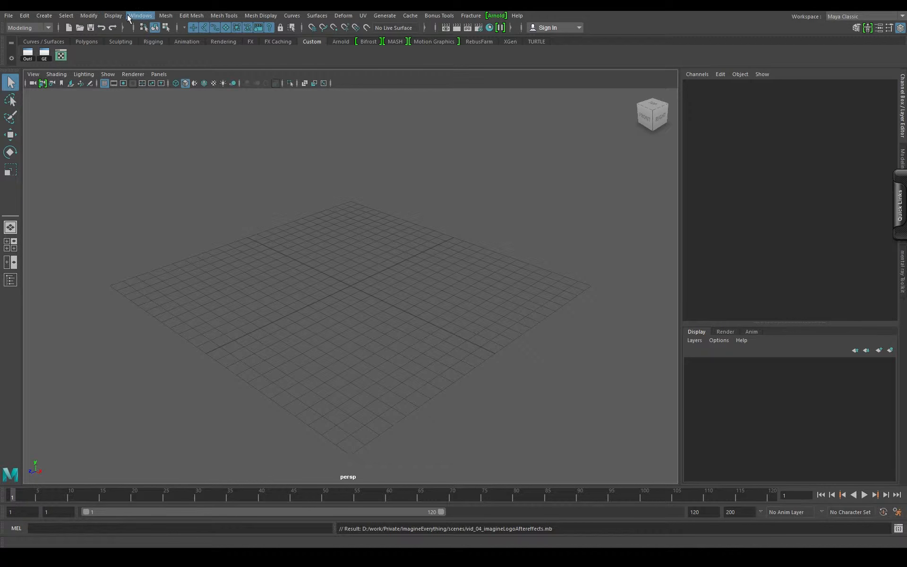
- Create an SVG object and paste the copied "imagine everything" outlines into it
{"action": "left_click", "coordinate": [45, 16]}
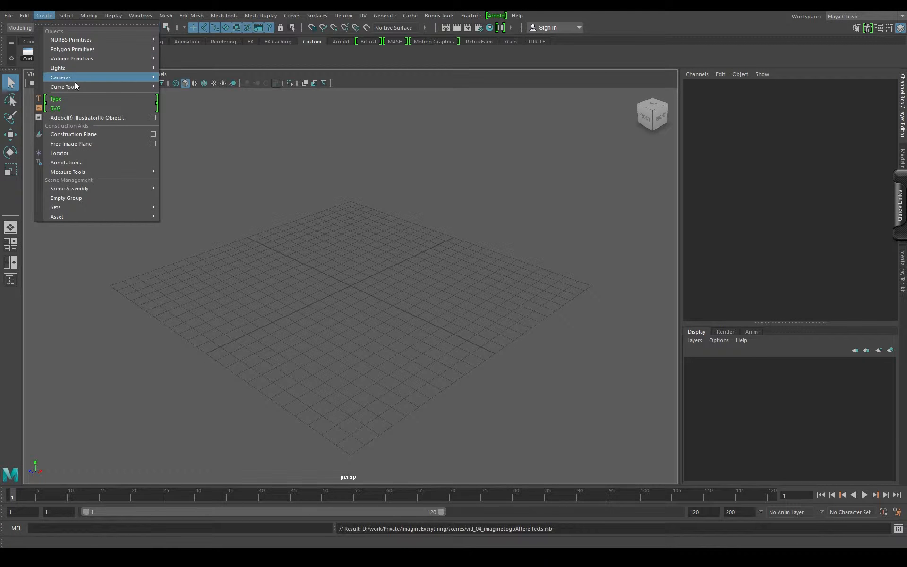
{"action": "left_click", "coordinate": [76, 109]}
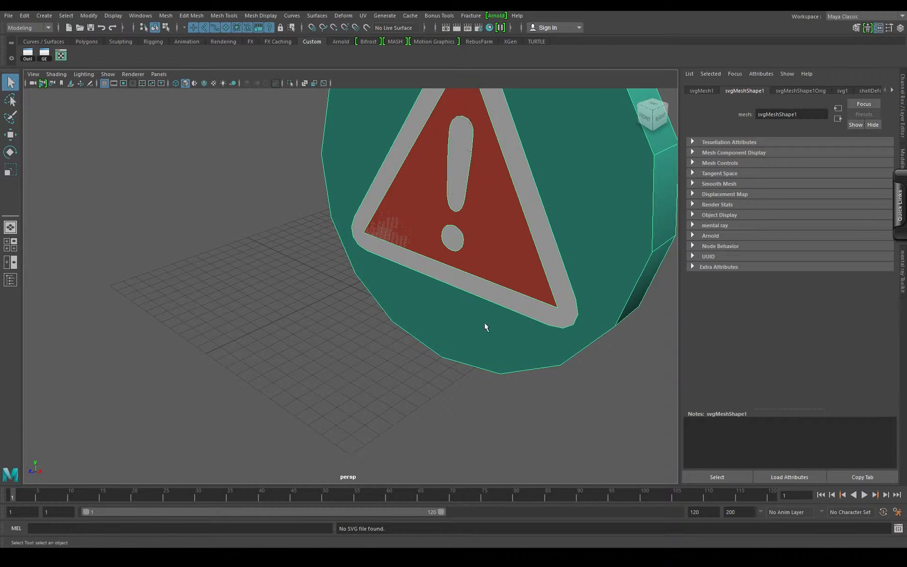
{"action": "left_click_drag", "start_coordinate": [483, 322], "coordinate": [474, 278]}
{"action": "left_click_drag", "start_coordinate": [496, 229], "coordinate": [376, 330]}
{"action": "left_click_drag", "start_coordinate": [411, 292], "coordinate": [454, 284]}
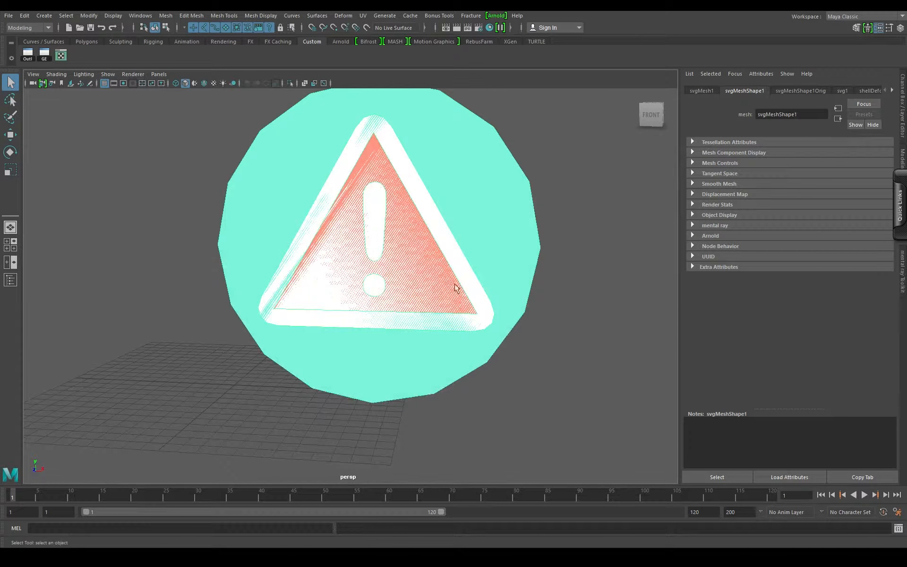
{"action": "left_click", "coordinate": [843, 90]}
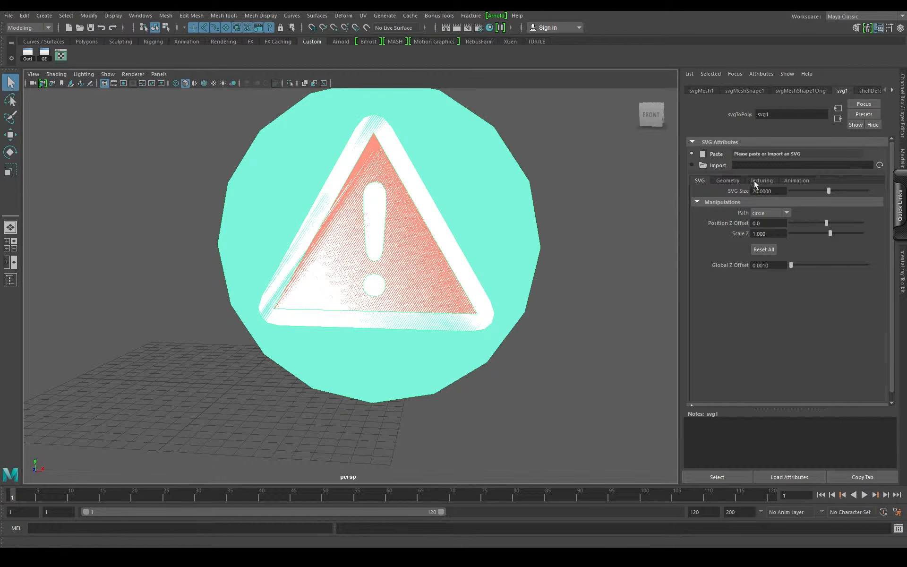
{"action": "left_click", "coordinate": [702, 153]}
- Set the curve resolution of the SVG text mesh to 10
{"action": "scroll", "coordinate": [503, 343], "scroll_direction": "down", "scroll_amount": 3}
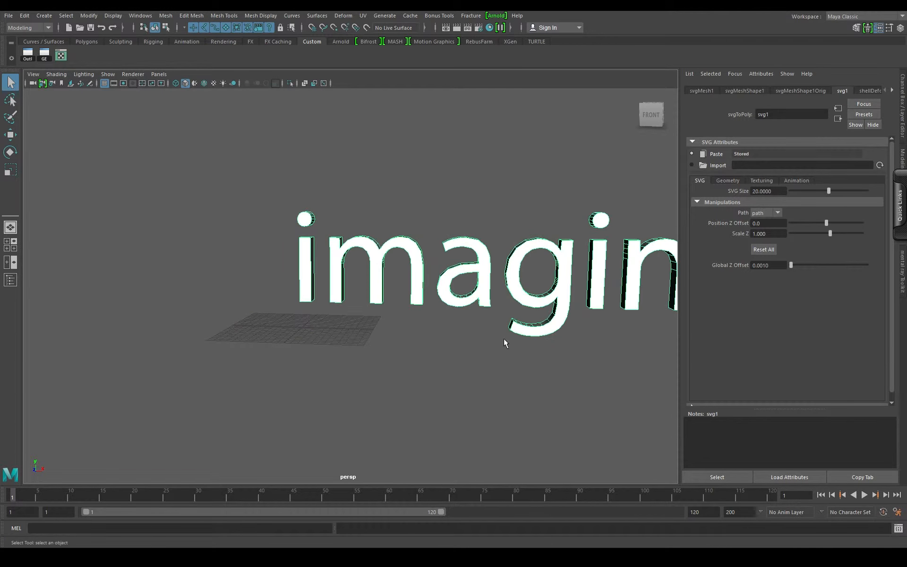
{"action": "left_click_drag", "start_coordinate": [504, 338], "coordinate": [334, 316]}
{"action": "scroll", "coordinate": [336, 316], "scroll_direction": "down", "scroll_amount": 4}
{"action": "left_click_drag", "start_coordinate": [489, 307], "coordinate": [418, 327]}
{"action": "scroll", "coordinate": [343, 321], "scroll_direction": "down", "scroll_amount": 3}
{"action": "scroll", "coordinate": [395, 332], "scroll_direction": "down", "scroll_amount": 3}
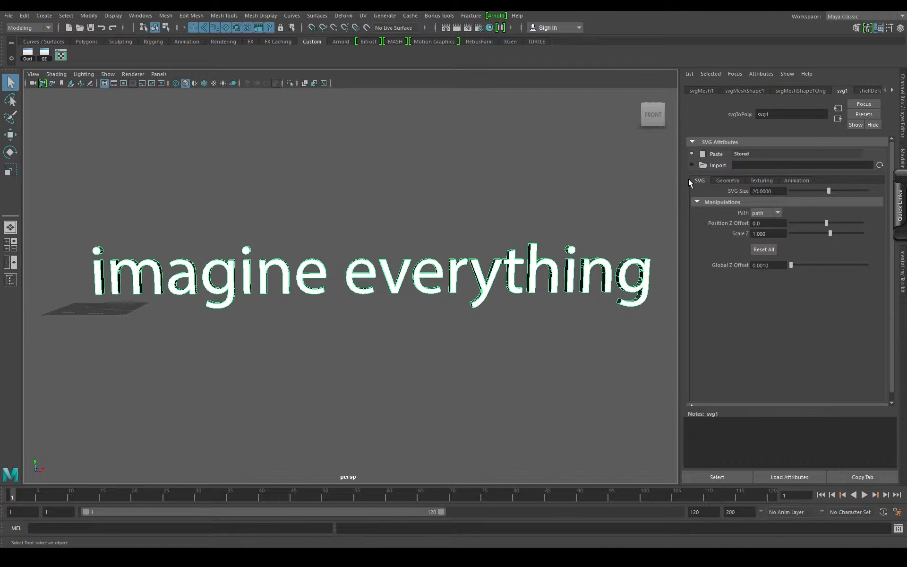
{"action": "left_click", "coordinate": [727, 181]}
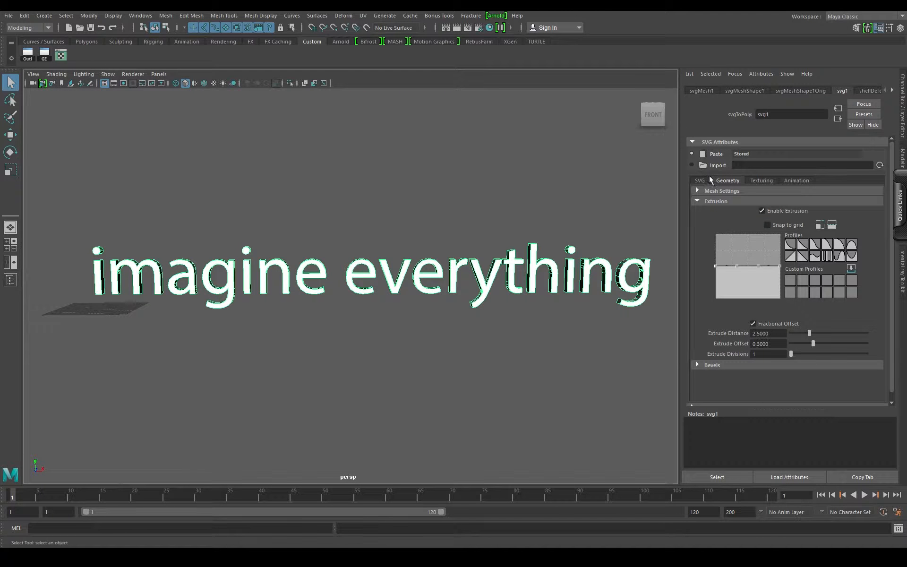
{"action": "left_click", "coordinate": [715, 191]}
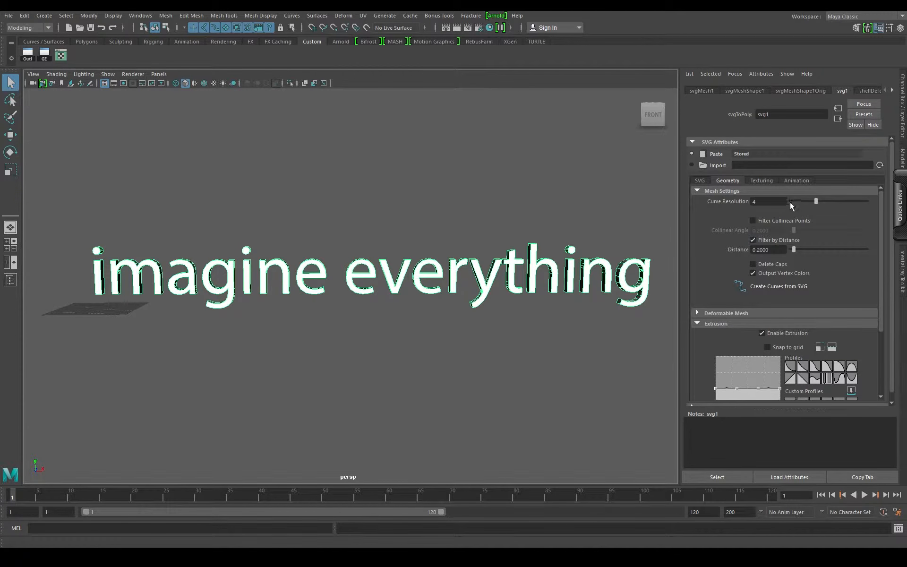
{"action": "left_click_drag", "start_coordinate": [812, 200], "coordinate": [866, 205]}
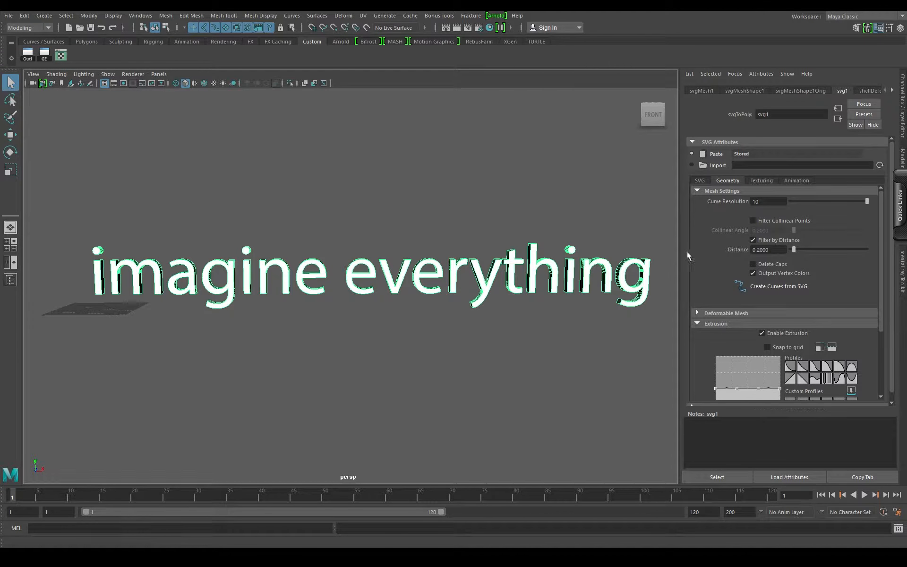
- Try a filter distance of about 2.99 on the text mesh and undo the change
{"action": "left_click_drag", "start_coordinate": [487, 272], "coordinate": [570, 309], "text": "alt"}
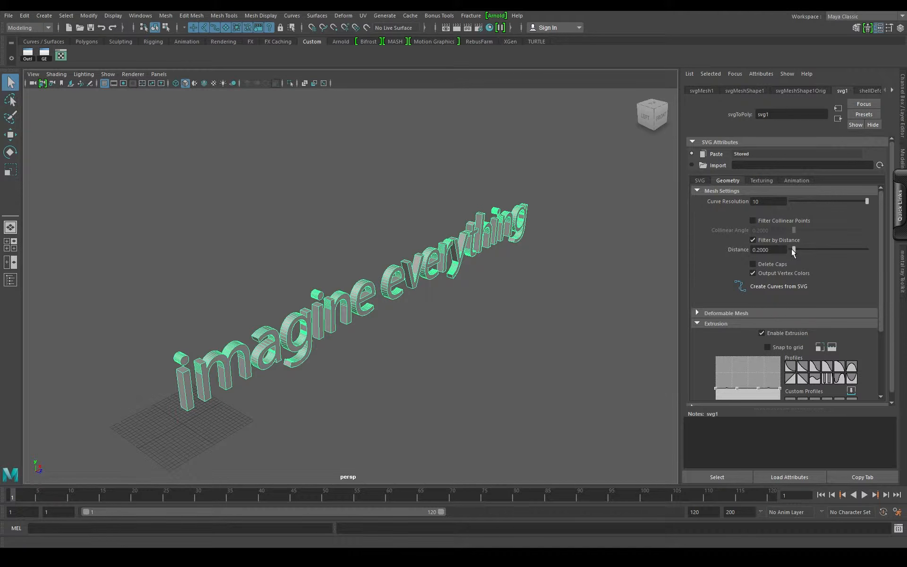
{"action": "left_click_drag", "start_coordinate": [791, 249], "coordinate": [834, 256]}
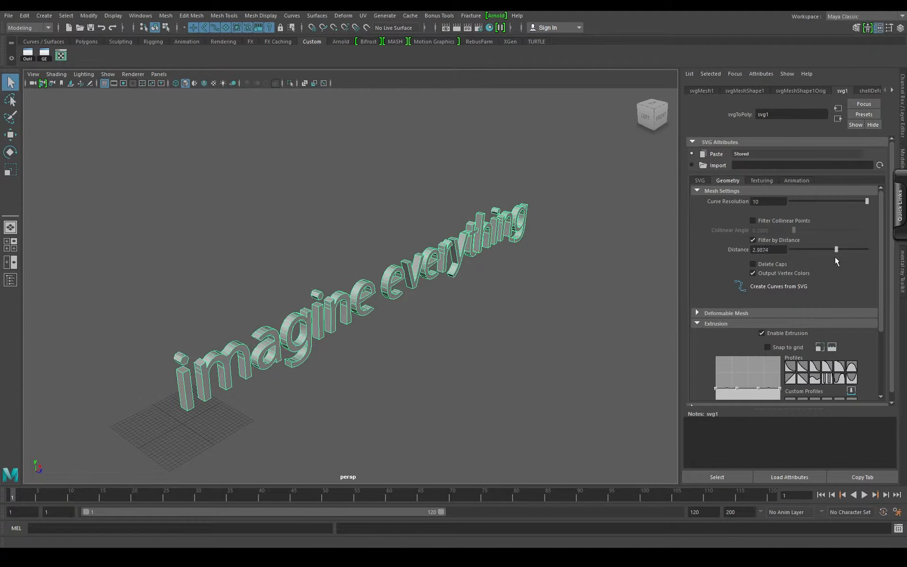
{"action": "key", "text": "ctrl+z"}
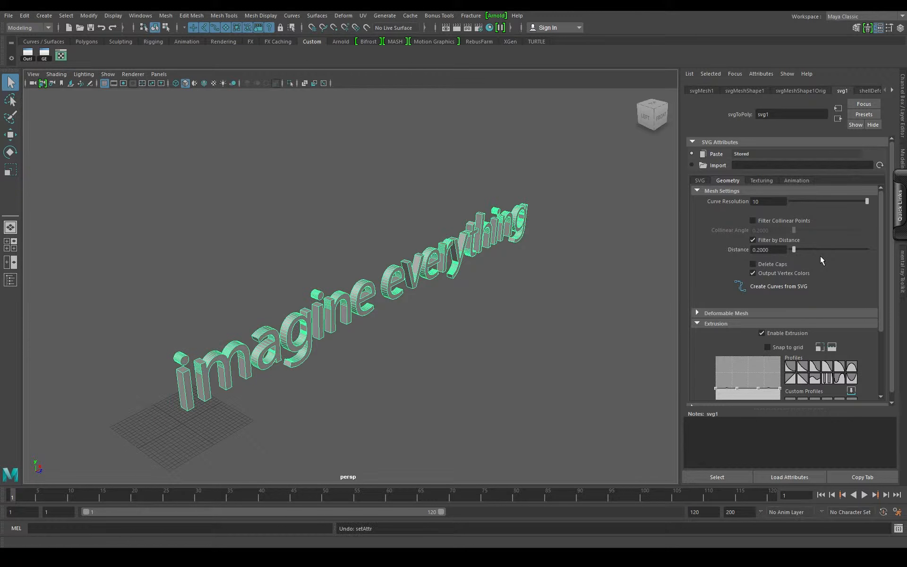
- Try the Deformable Mesh option on the text, inspect the resulting topology, and switch the option off again
{"action": "scroll", "coordinate": [800, 271], "scroll_direction": "down", "scroll_amount": 2}
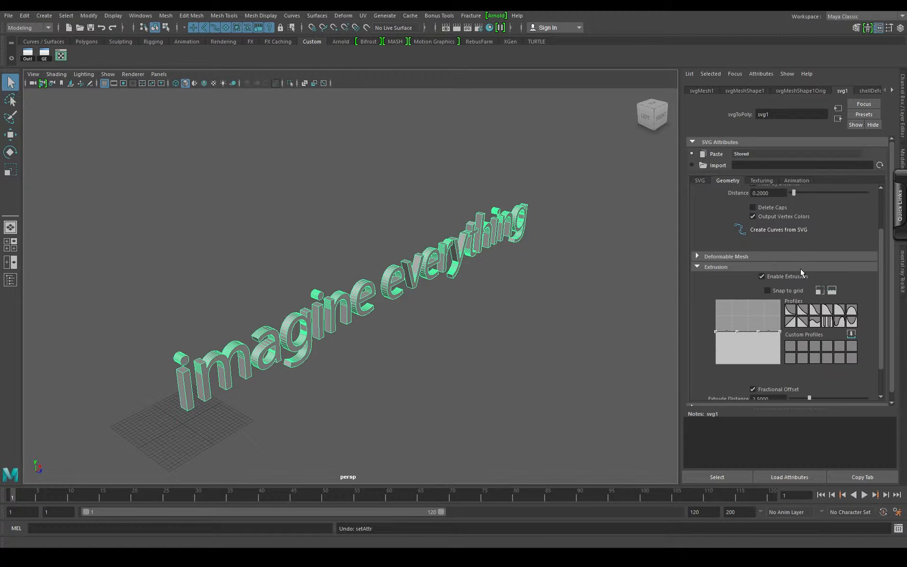
{"action": "left_click", "coordinate": [700, 256]}
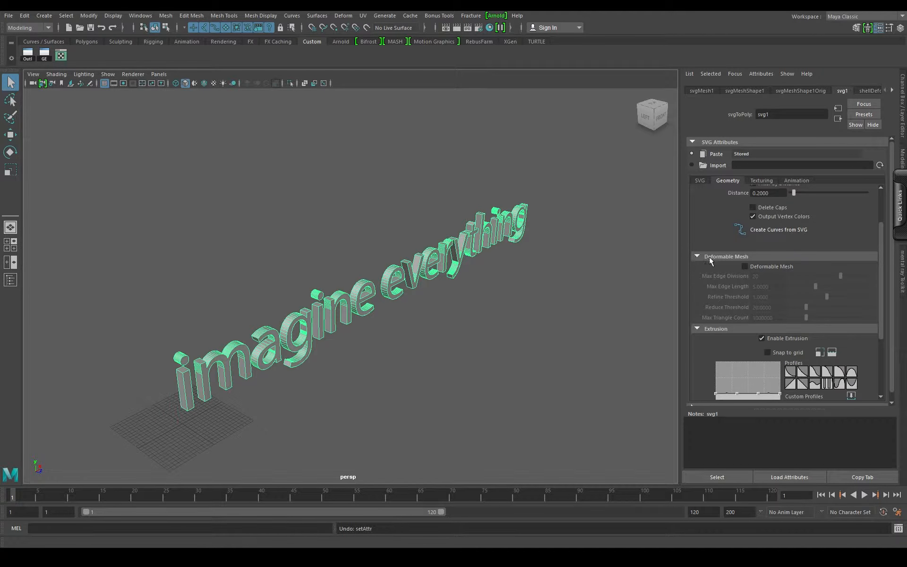
{"action": "left_click", "coordinate": [744, 266]}
{"action": "left_click_drag", "start_coordinate": [336, 331], "coordinate": [336, 322]}
{"action": "scroll", "coordinate": [493, 333], "scroll_direction": "up", "scroll_amount": 6}
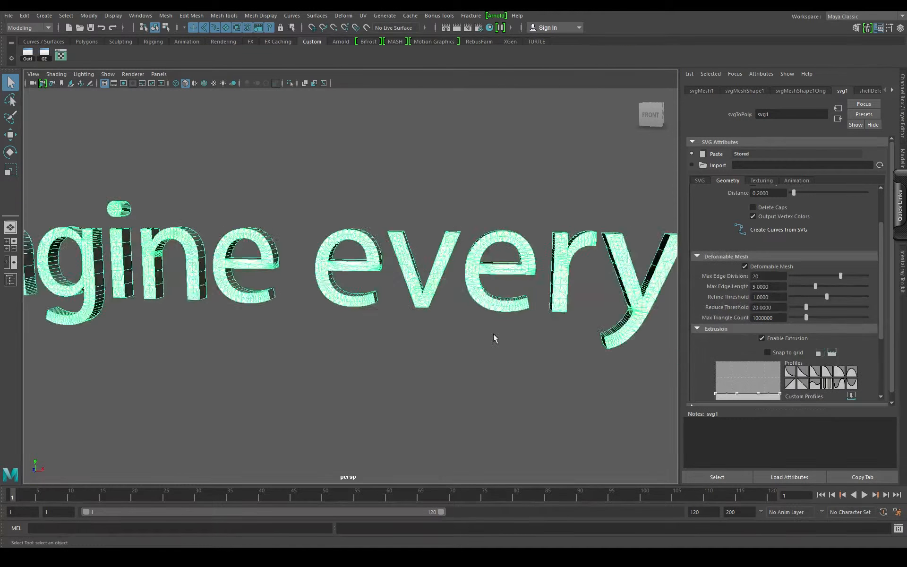
{"action": "left_click_drag", "start_coordinate": [544, 313], "coordinate": [493, 310]}
{"action": "left_click_drag", "start_coordinate": [339, 320], "coordinate": [385, 299]}
{"action": "scroll", "coordinate": [350, 306], "scroll_direction": "down", "scroll_amount": 3}
{"action": "left_click", "coordinate": [745, 267]}
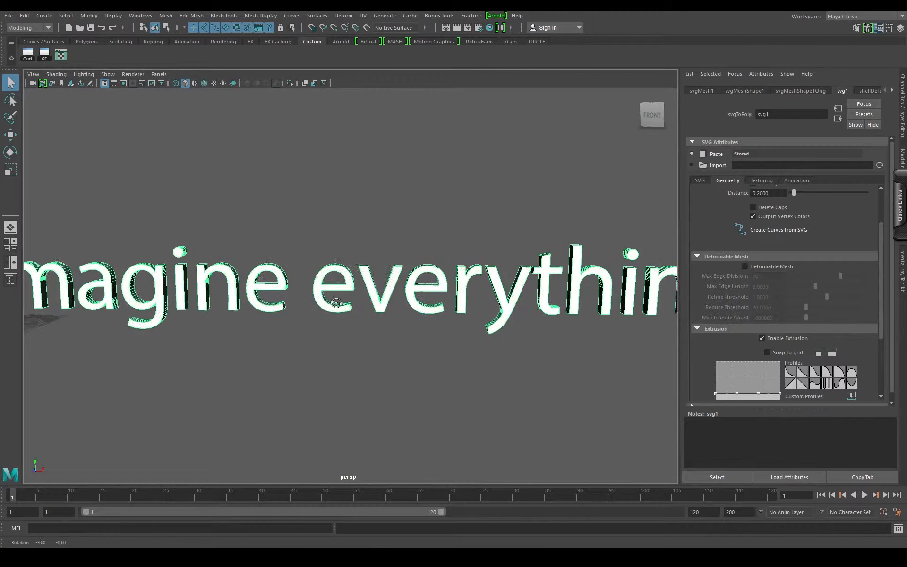
- Frame the start of the 3D text in the perspective view and render it in the Arnold RenderView
{"action": "left_click_drag", "start_coordinate": [477, 318], "coordinate": [487, 311]}
{"action": "left_click_drag", "start_coordinate": [487, 312], "coordinate": [564, 292]}
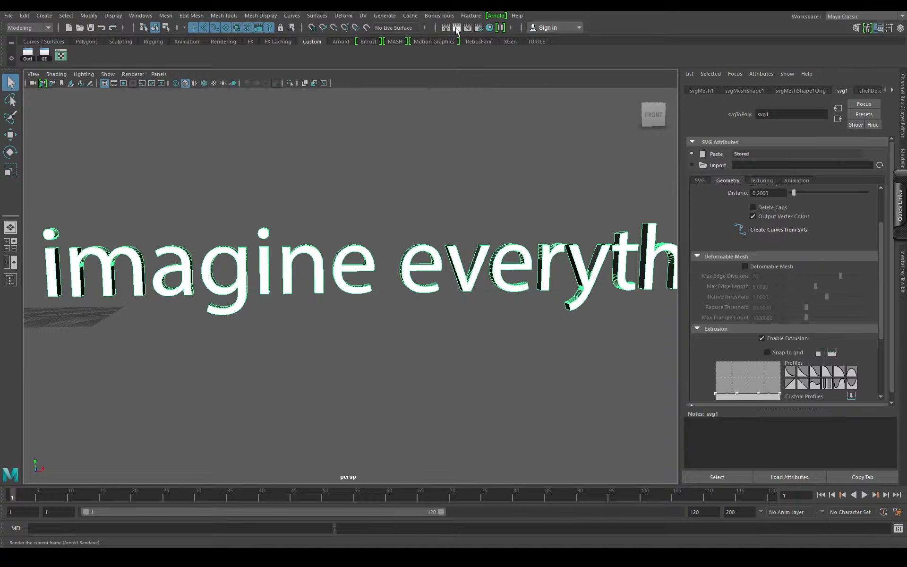
{"action": "left_click", "coordinate": [496, 18]}
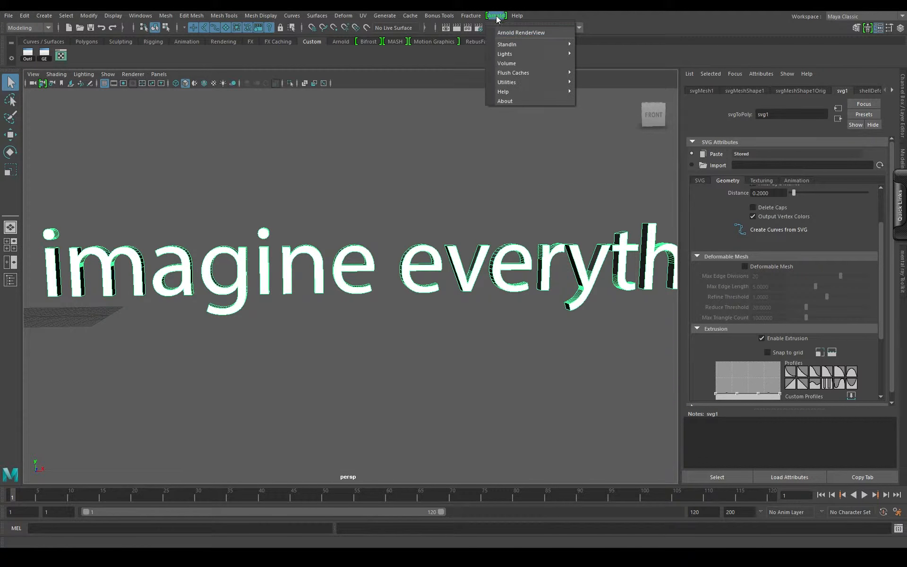
{"action": "left_click", "coordinate": [520, 33]}
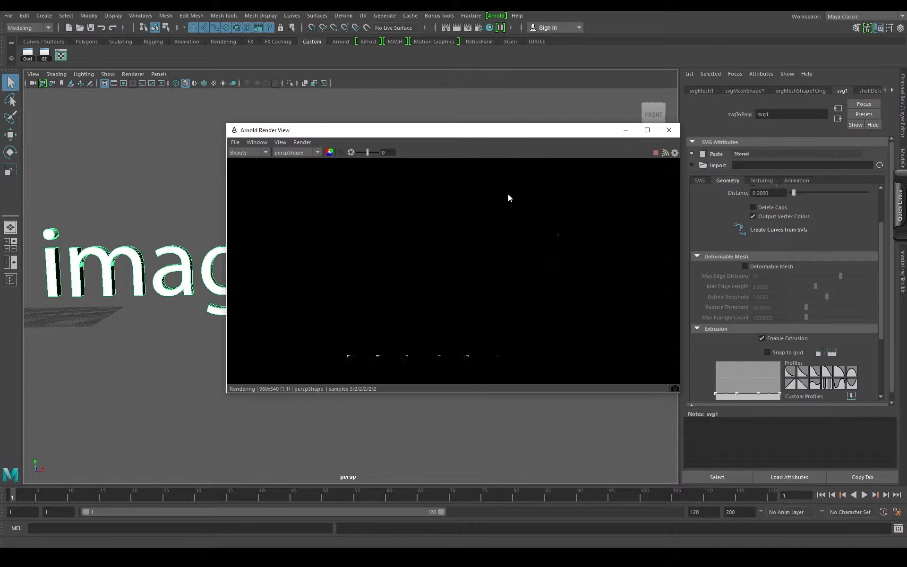
- Add an Arnold Skydome light to the scene and check the text render from different angles
{"action": "left_click", "coordinate": [496, 15]}
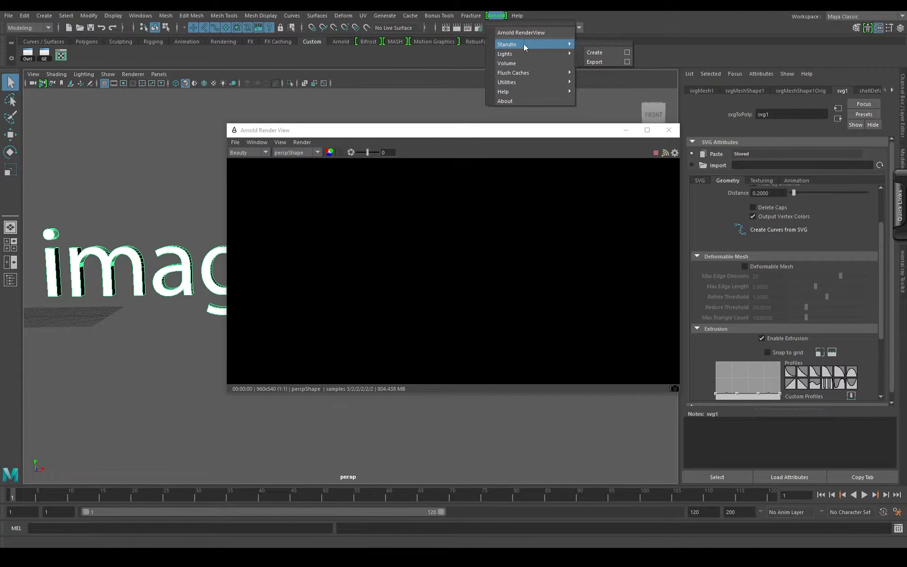
{"action": "mouse_move", "coordinate": [529, 52]}
{"action": "left_click", "coordinate": [603, 72]}
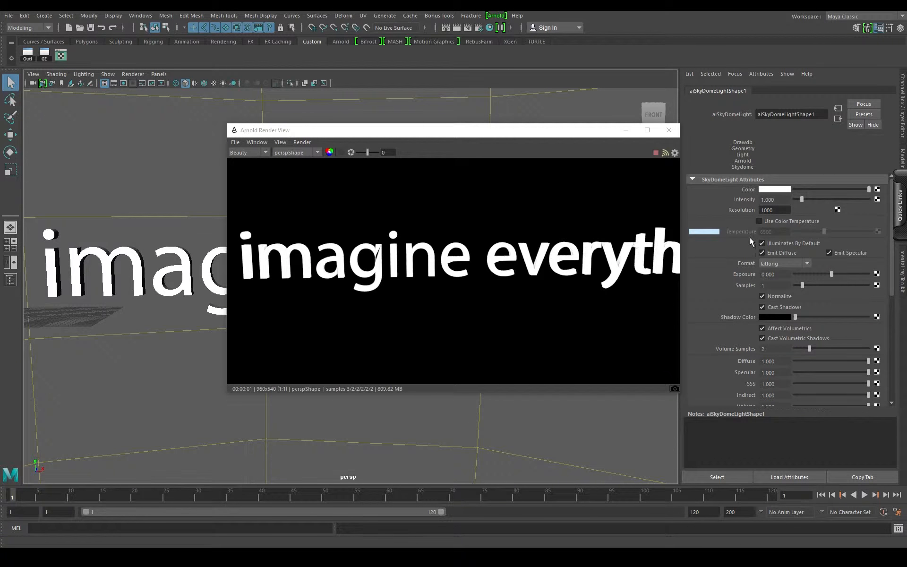
{"action": "left_click_drag", "start_coordinate": [144, 308], "coordinate": [171, 279]}
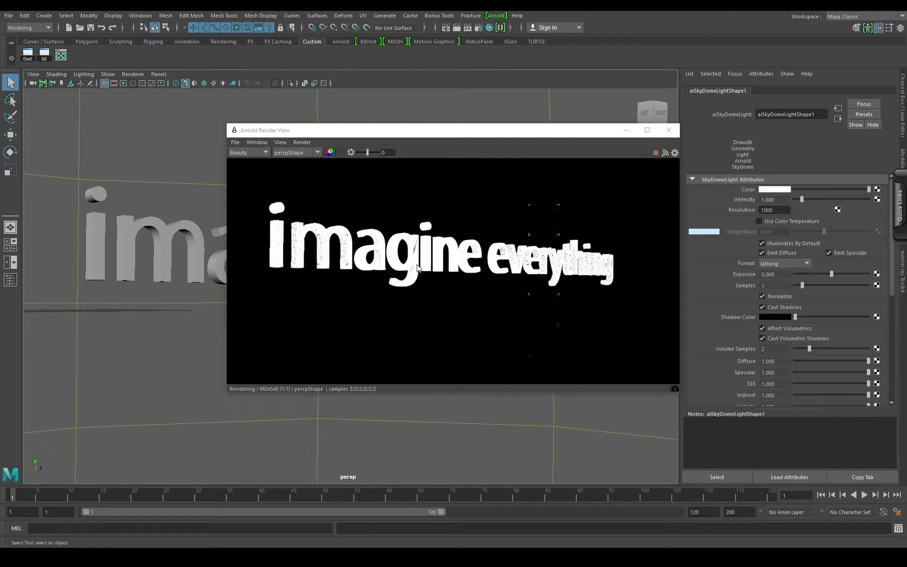
{"action": "left_click_drag", "start_coordinate": [125, 299], "coordinate": [101, 289]}
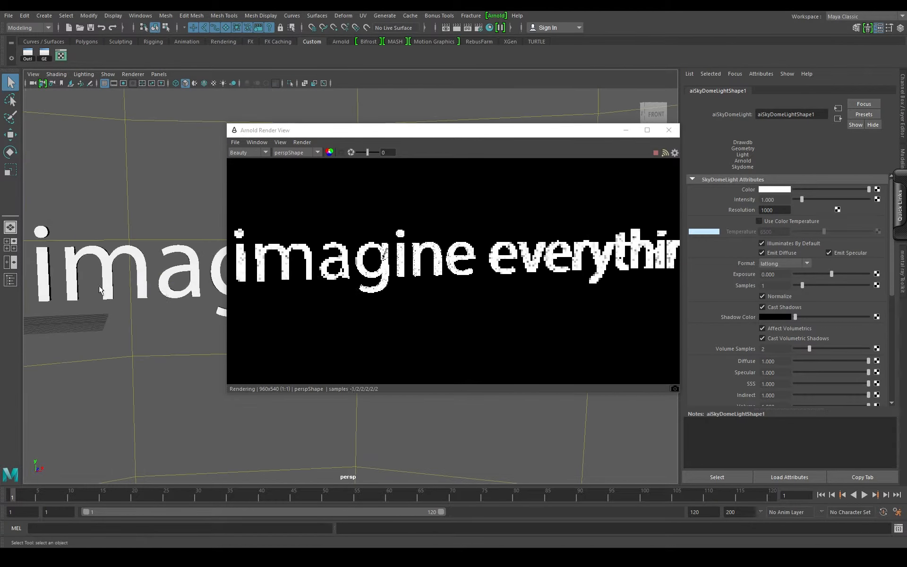
- Frame the whole "imagine everything" text in the Arnold render and reposition the render window to examine it
{"action": "scroll", "coordinate": [162, 298], "scroll_direction": "down", "scroll_amount": 4}
{"action": "left_click_drag", "start_coordinate": [163, 297], "coordinate": [138, 287]}
{"action": "scroll", "coordinate": [90, 289], "scroll_direction": "up", "scroll_amount": 2}
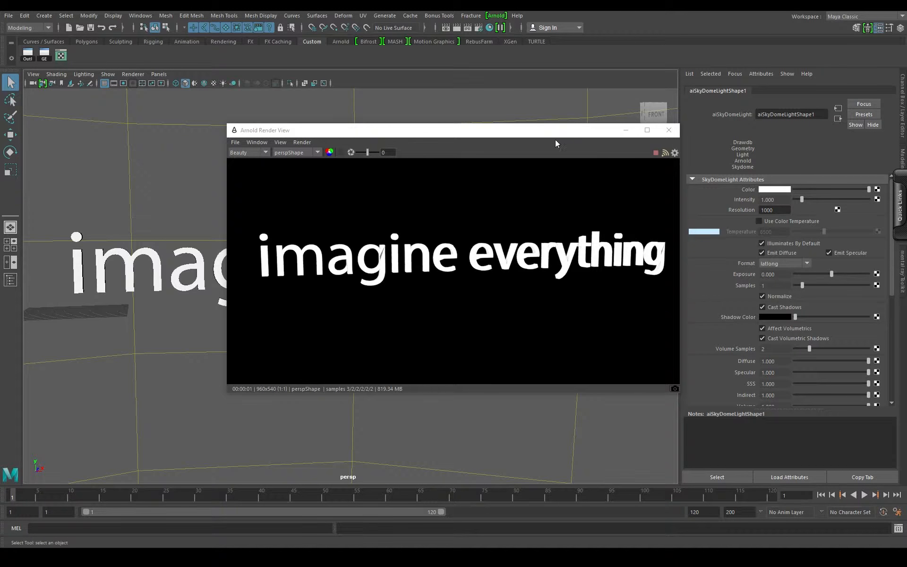
{"action": "left_click_drag", "start_coordinate": [552, 133], "coordinate": [507, 121]}
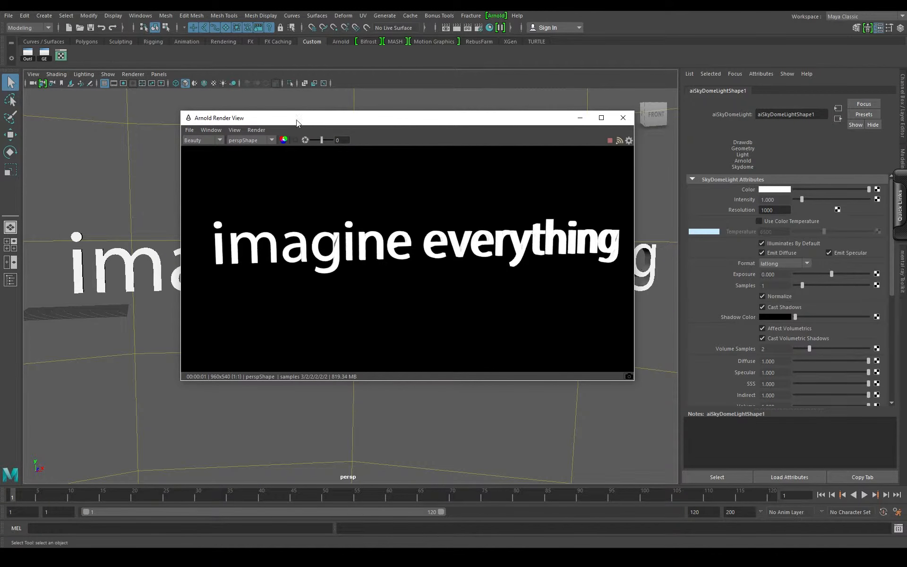
{"action": "left_click_drag", "start_coordinate": [298, 118], "coordinate": [446, 124]}
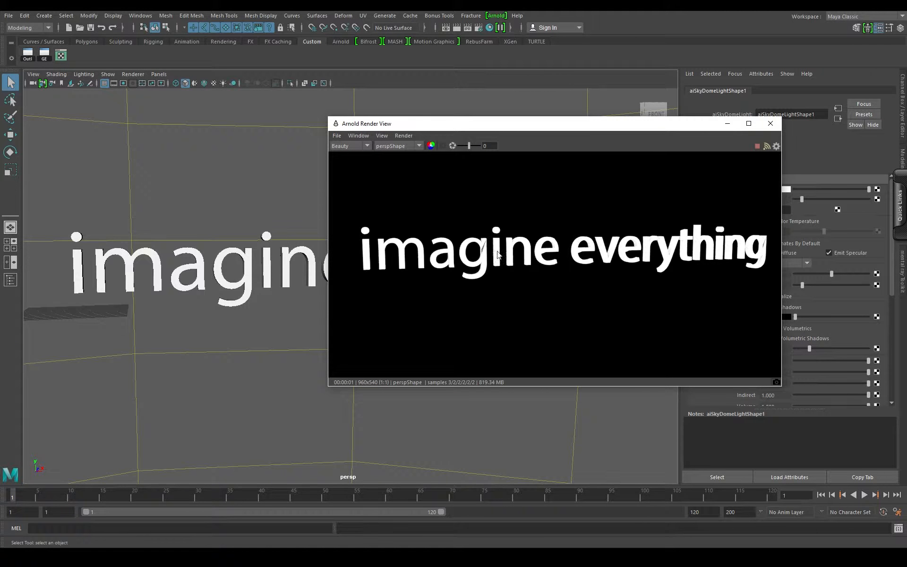
{"action": "left_click_drag", "start_coordinate": [619, 122], "coordinate": [500, 114]}
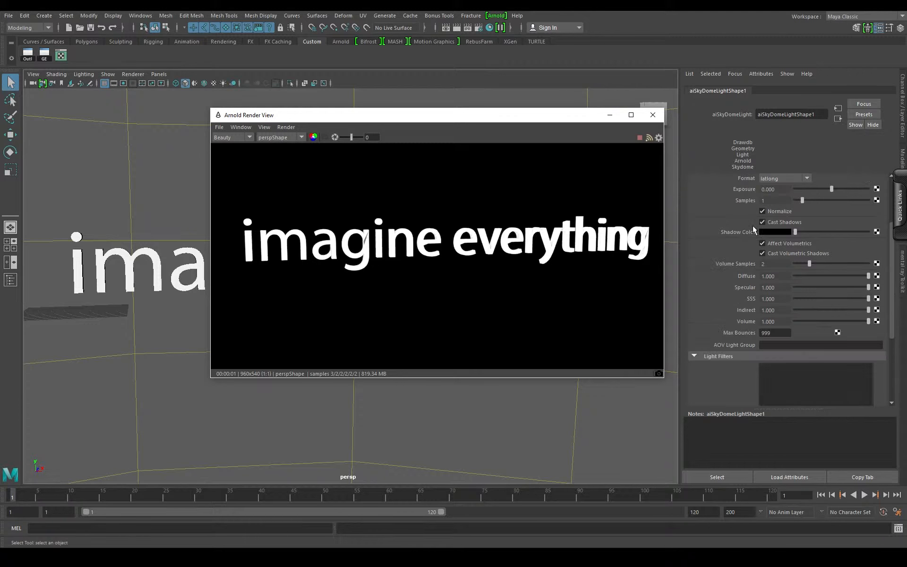
- Enable Deformable Mesh on the text and inspect the resulting topology on the letters
{"action": "left_click", "coordinate": [153, 255]}
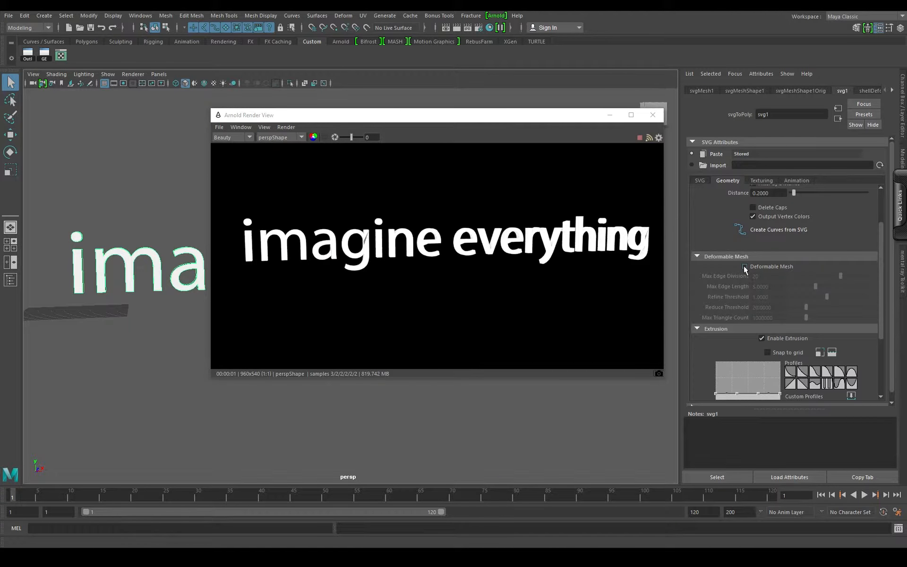
{"action": "left_click", "coordinate": [745, 267]}
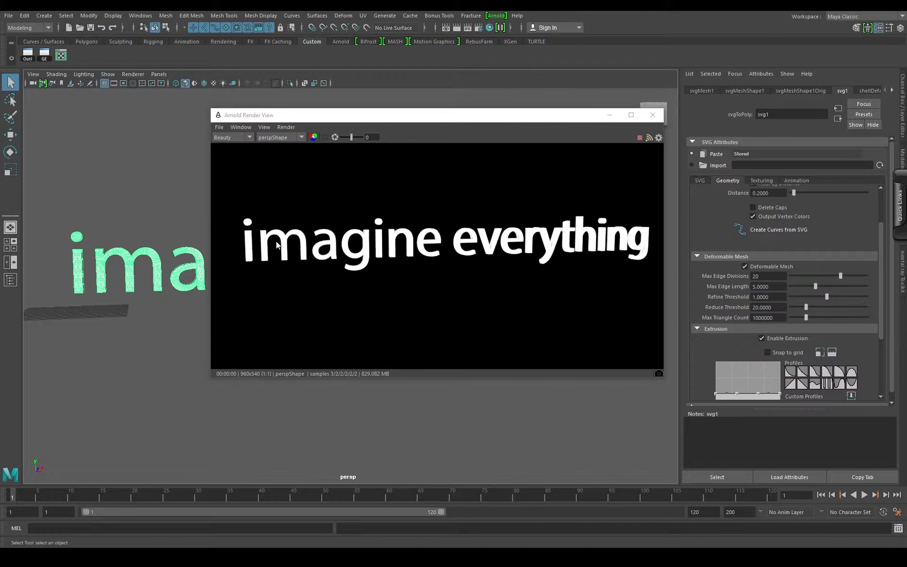
{"action": "left_click", "coordinate": [609, 115]}
{"action": "left_click_drag", "start_coordinate": [360, 295], "coordinate": [410, 293]}
{"action": "scroll", "coordinate": [439, 313], "scroll_direction": "up", "scroll_amount": 4}
{"action": "left_click_drag", "start_coordinate": [330, 287], "coordinate": [474, 292]}
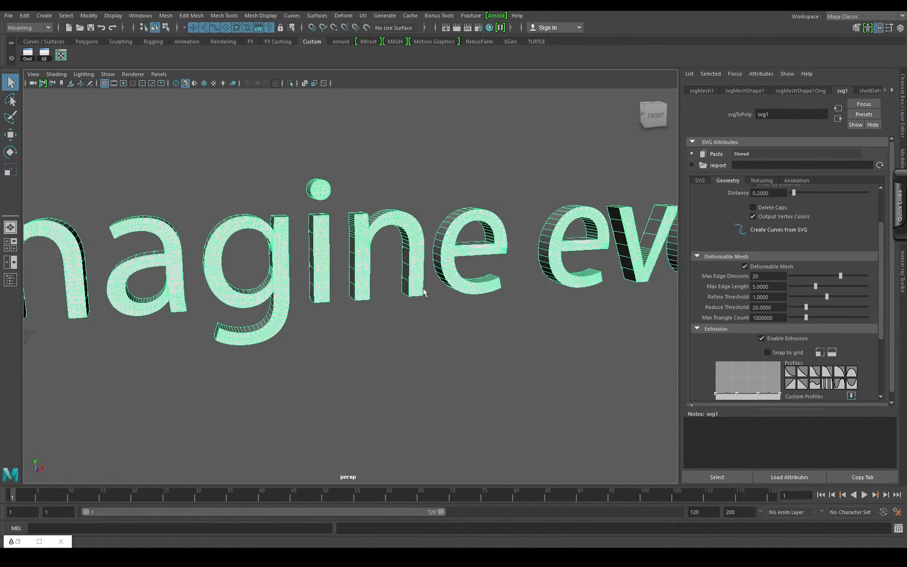
{"action": "scroll", "coordinate": [341, 290], "scroll_direction": "up", "scroll_amount": 5}
{"action": "scroll", "coordinate": [343, 284], "scroll_direction": "down", "scroll_amount": 4}
{"action": "left_click_drag", "start_coordinate": [342, 284], "coordinate": [377, 283]}
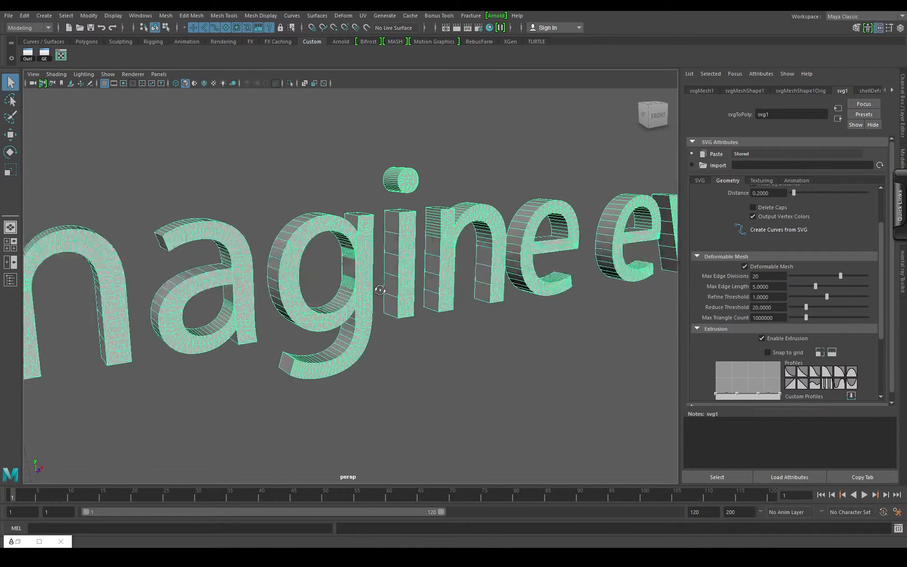
{"action": "scroll", "coordinate": [752, 300], "scroll_direction": "down", "scroll_amount": 5}
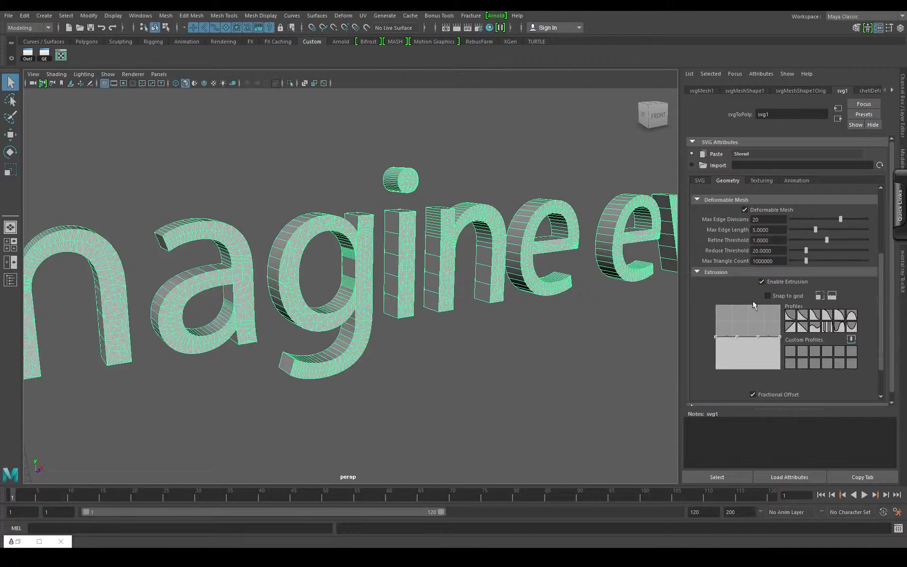
{"action": "left_click_drag", "start_coordinate": [318, 287], "coordinate": [515, 303]}
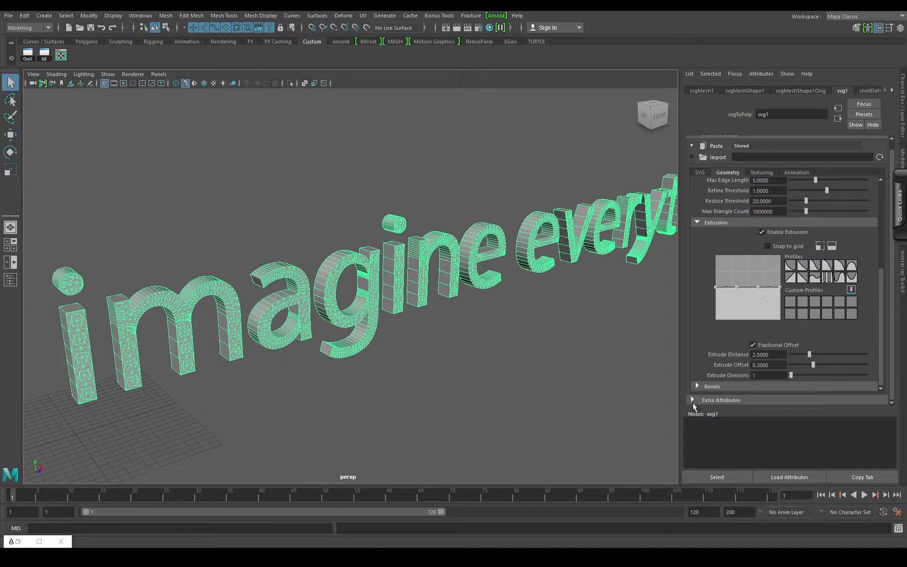
- Set the bevel style of the text to Inner Bevel
{"action": "left_click", "coordinate": [697, 386]}
{"action": "scroll", "coordinate": [754, 294], "scroll_direction": "down", "scroll_amount": 1}
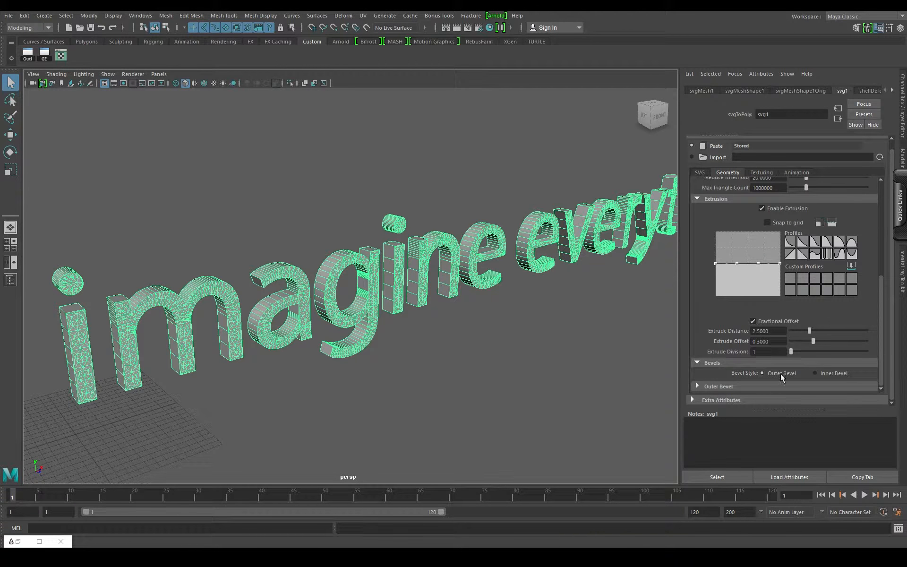
{"action": "left_click", "coordinate": [815, 373]}
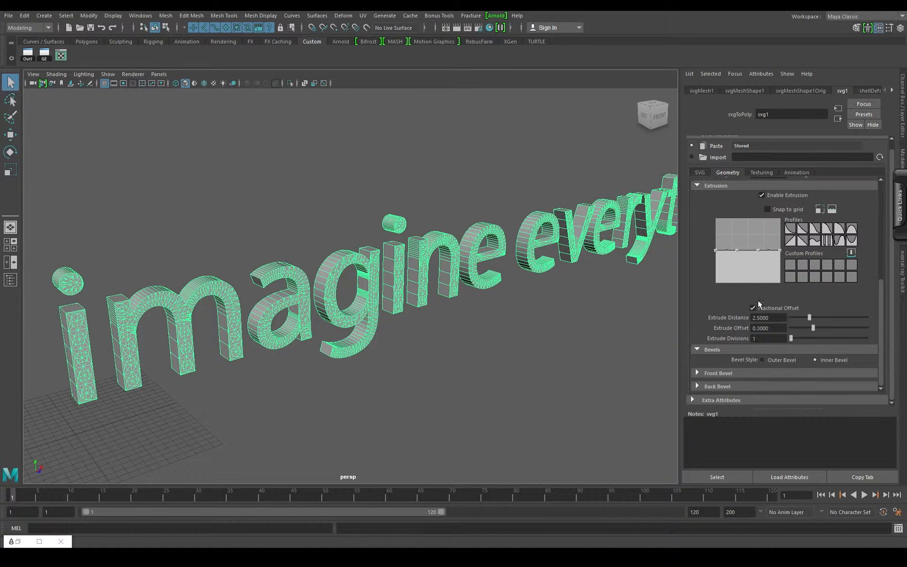
- Try enabling the front bevel on the text, inspect the letter edges, and switch the bevel off again
{"action": "left_click", "coordinate": [697, 373]}
{"action": "scroll", "coordinate": [755, 354], "scroll_direction": "down", "scroll_amount": 3}
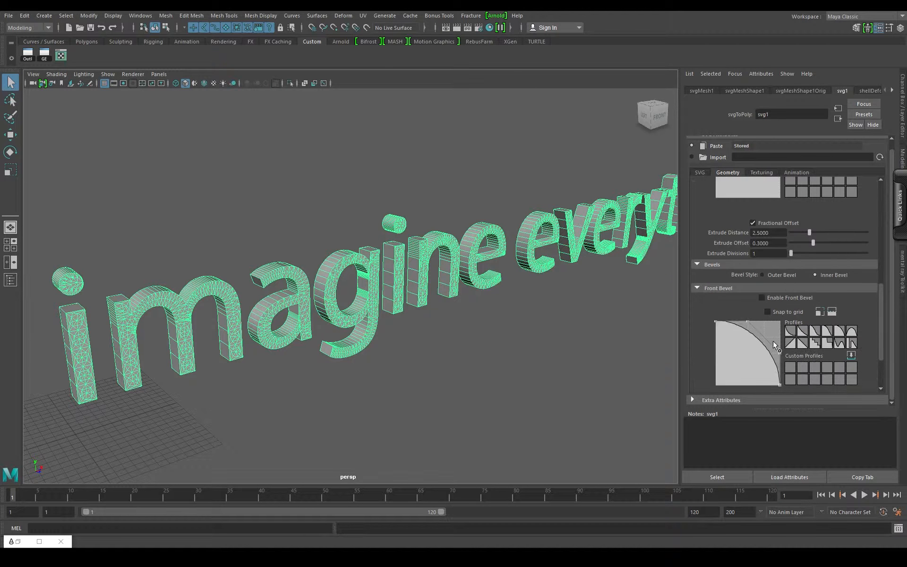
{"action": "scroll", "coordinate": [344, 353], "scroll_direction": "up", "scroll_amount": 4}
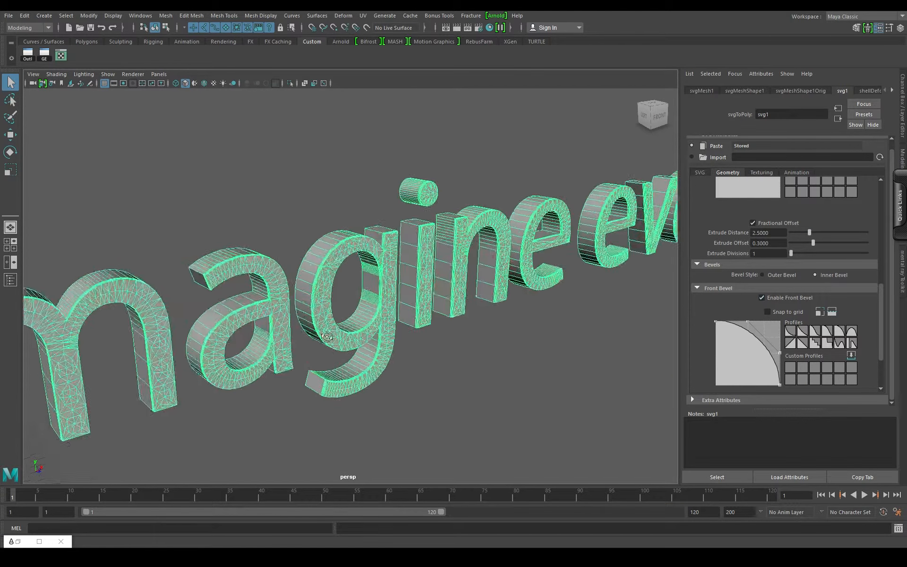
{"action": "left_click_drag", "start_coordinate": [328, 336], "coordinate": [390, 345]}
{"action": "scroll", "coordinate": [502, 359], "scroll_direction": "up", "scroll_amount": 3}
{"action": "scroll", "coordinate": [752, 242], "scroll_direction": "down", "scroll_amount": 3}
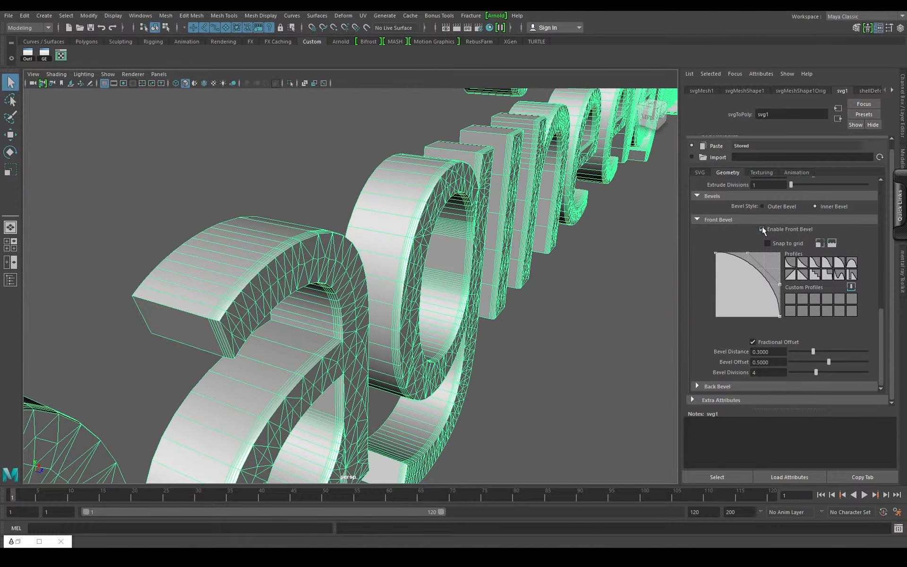
{"action": "left_click", "coordinate": [761, 229]}
- Scale the text mesh along its depth to about 0.052, frame the full text from the front, and deselect it
{"action": "scroll", "coordinate": [495, 314], "scroll_direction": "down", "scroll_amount": 5}
{"action": "left_click_drag", "start_coordinate": [494, 314], "coordinate": [353, 322]}
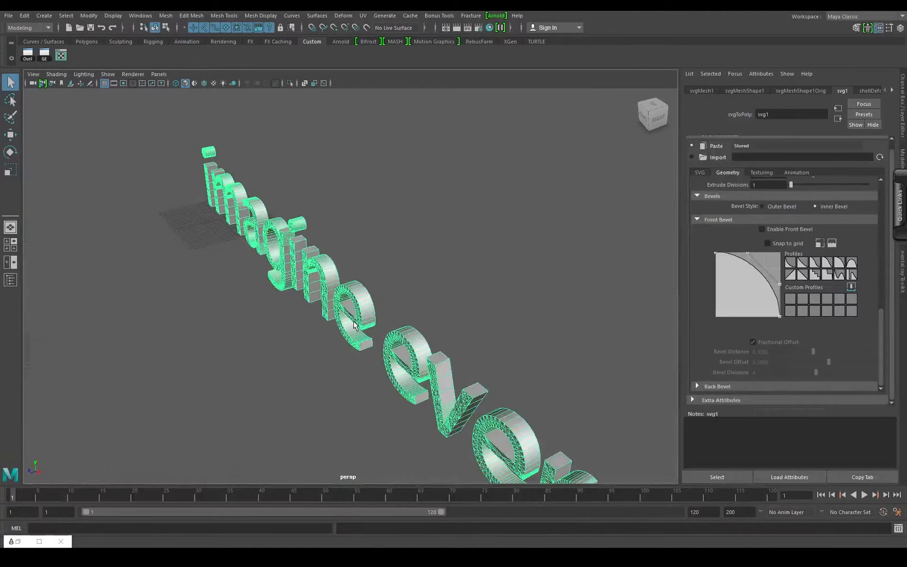
{"action": "key", "text": "r"}
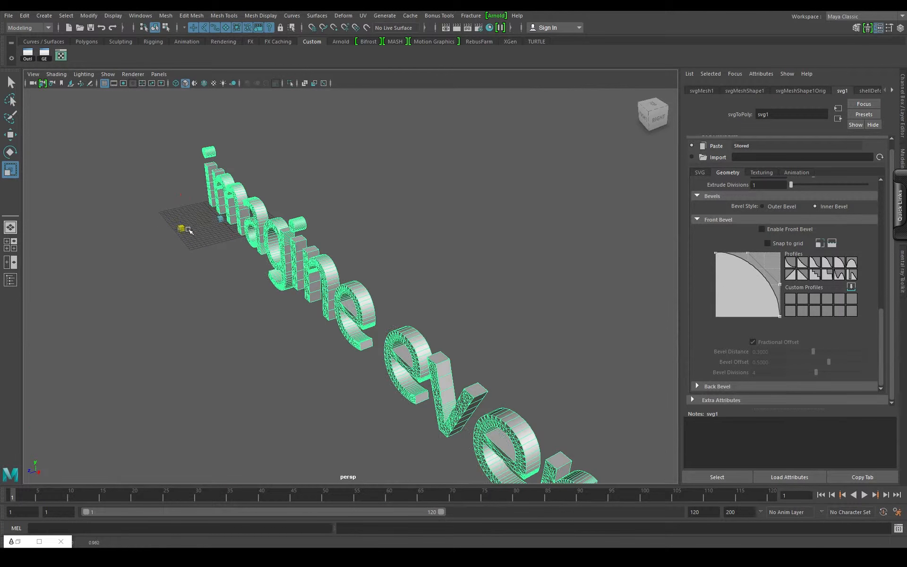
{"action": "left_click_drag", "start_coordinate": [188, 230], "coordinate": [223, 226]}
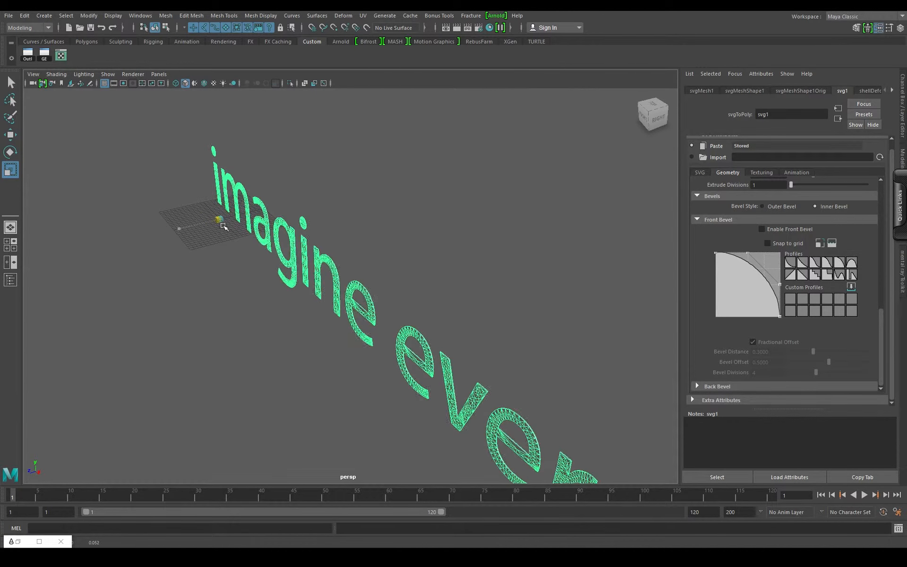
{"action": "left_click_drag", "start_coordinate": [231, 285], "coordinate": [404, 287]}
{"action": "scroll", "coordinate": [405, 289], "scroll_direction": "down", "scroll_amount": 4}
{"action": "left_click_drag", "start_coordinate": [435, 333], "coordinate": [374, 330]}
{"action": "scroll", "coordinate": [374, 330], "scroll_direction": "up", "scroll_amount": 3}
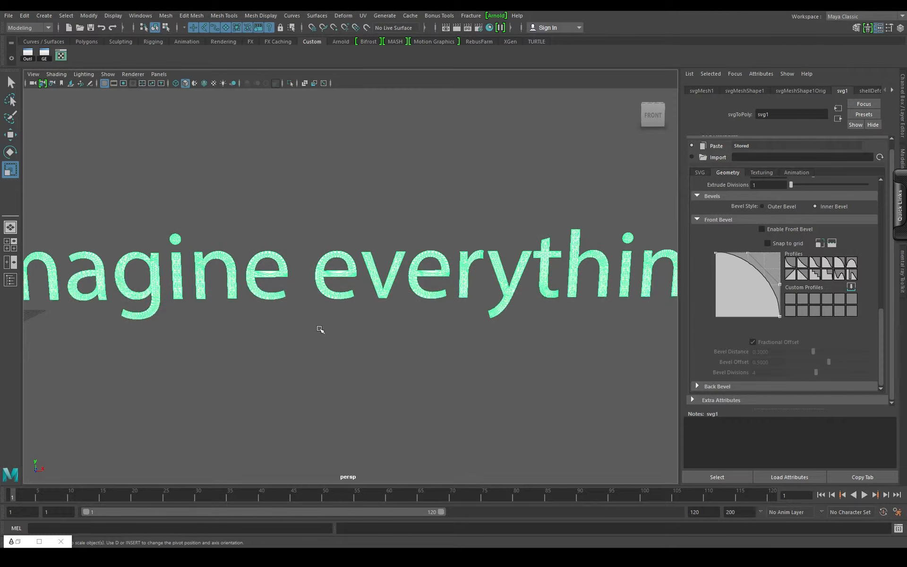
{"action": "scroll", "coordinate": [344, 352], "scroll_direction": "down", "scroll_amount": 3}
{"action": "scroll", "coordinate": [249, 334], "scroll_direction": "up", "scroll_amount": 1}
{"action": "left_click", "coordinate": [250, 327]}
{"action": "scroll", "coordinate": [336, 310], "scroll_direction": "up", "scroll_amount": 2}
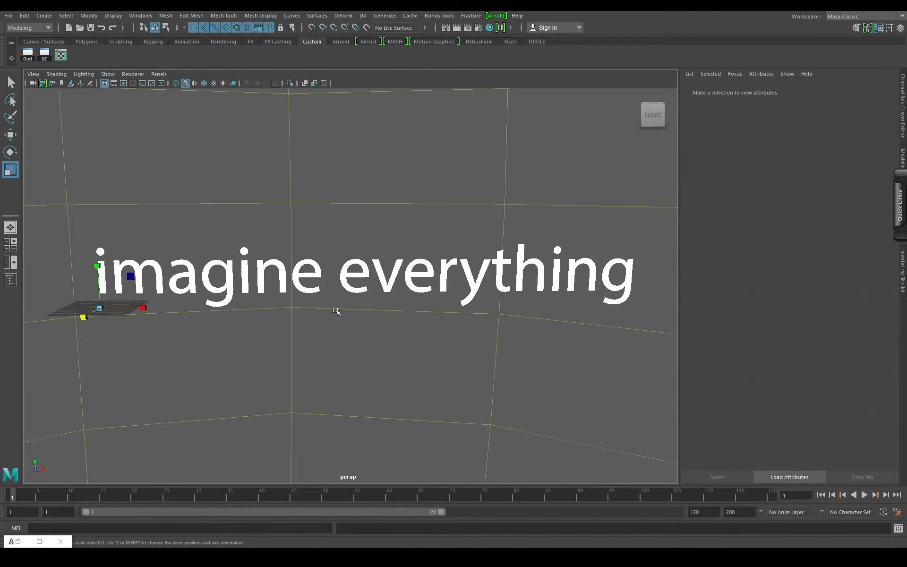
- Select the text mesh and enable Animate in the animation settings of its svg1 node
{"action": "left_click", "coordinate": [310, 275]}
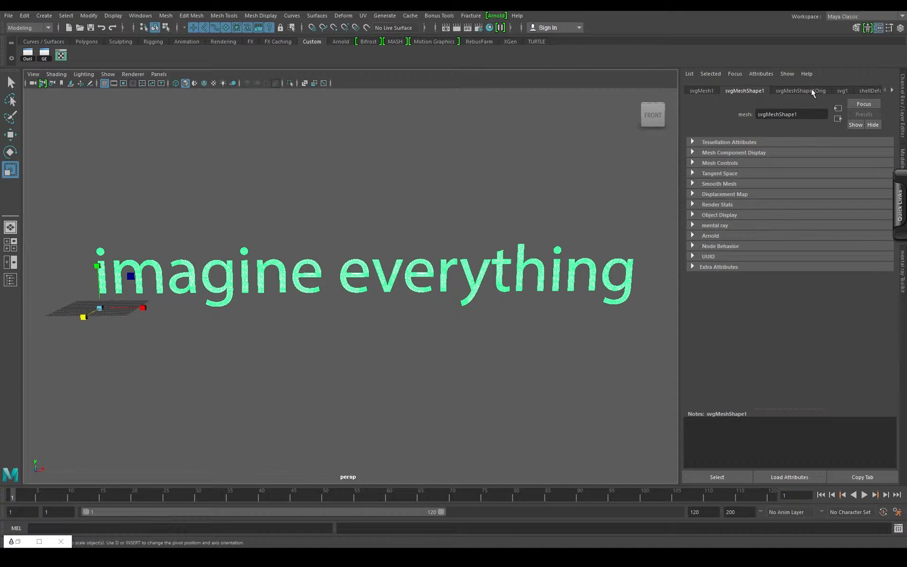
{"action": "left_click", "coordinate": [844, 90]}
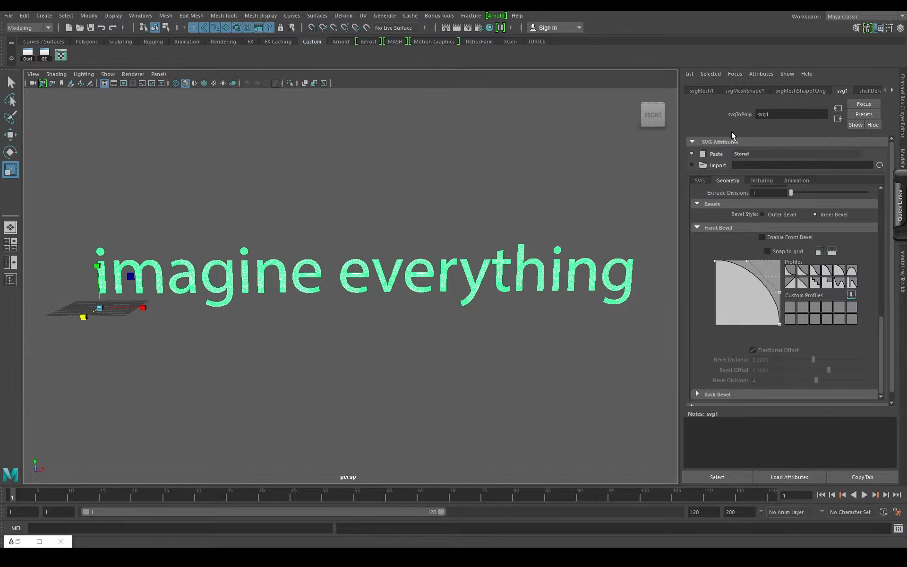
{"action": "left_click", "coordinate": [706, 180]}
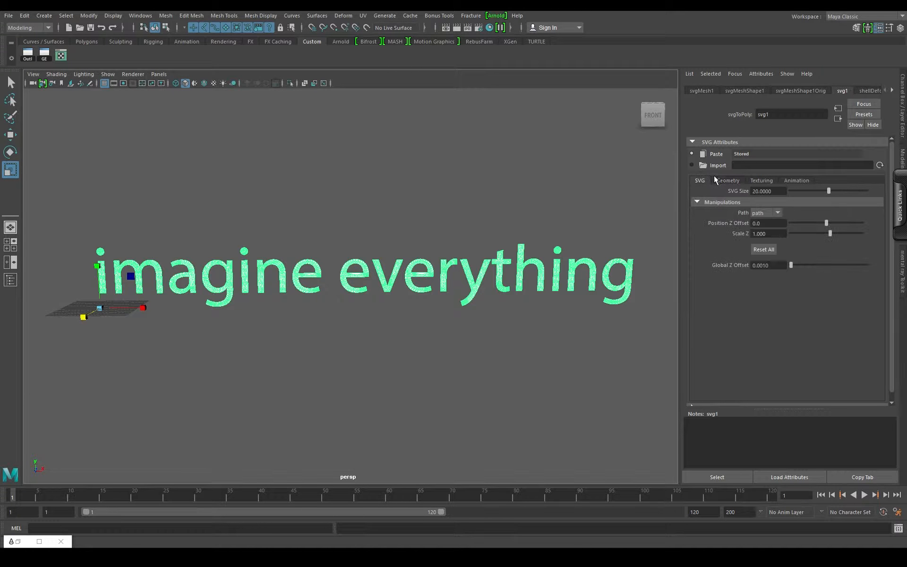
{"action": "left_click", "coordinate": [796, 181]}
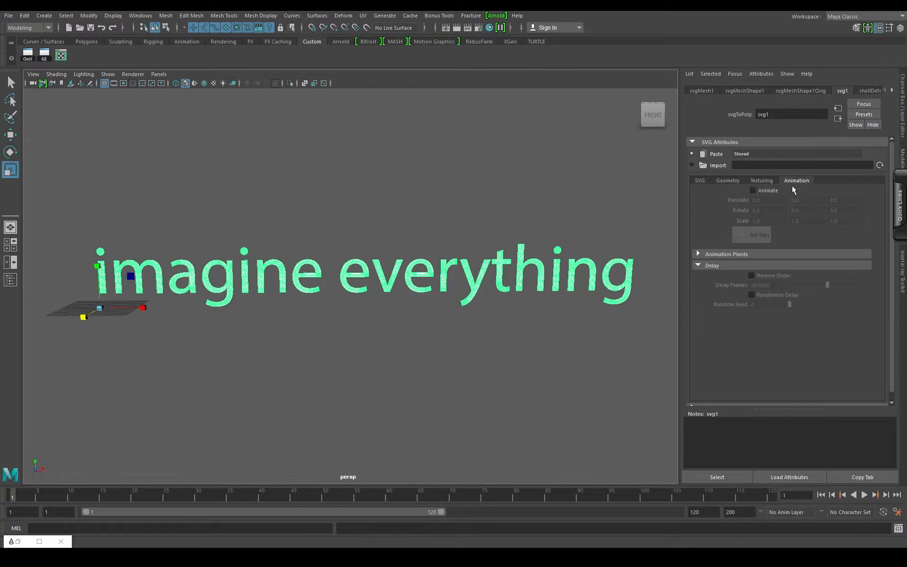
{"action": "left_click", "coordinate": [753, 190]}
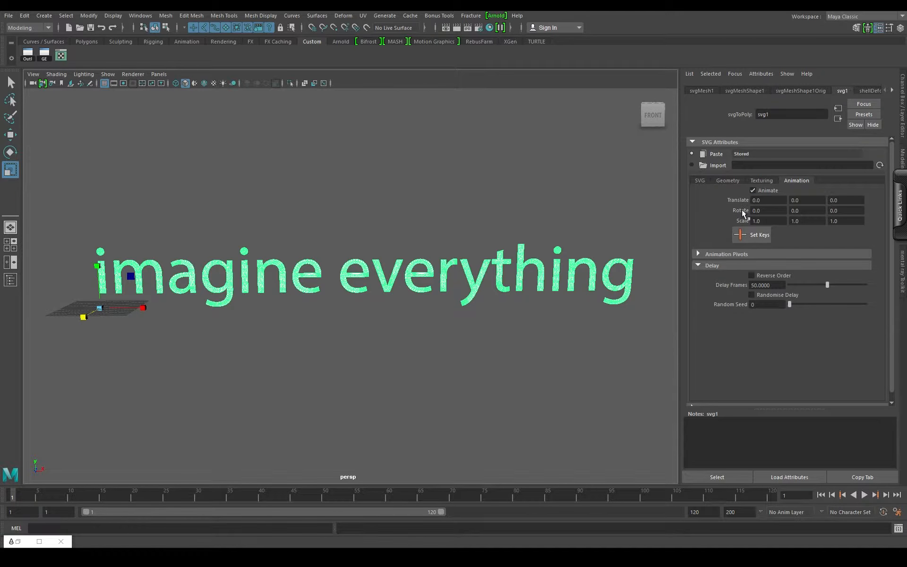
- Set the animation's X rotation to 90 and scale the text mesh flat in its height direction
{"action": "left_click_drag", "start_coordinate": [757, 211], "coordinate": [235, 292]}
{"action": "key", "text": "ctrl+z"}
{"action": "type", "text": "90"}
{"action": "key", "text": "Return"}
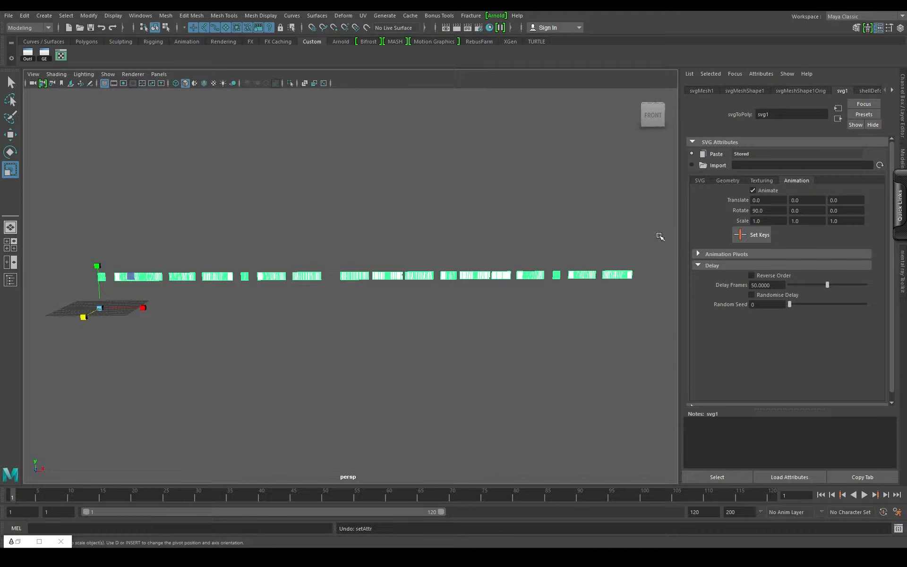
{"action": "left_click_drag", "start_coordinate": [97, 265], "coordinate": [96, 305]}
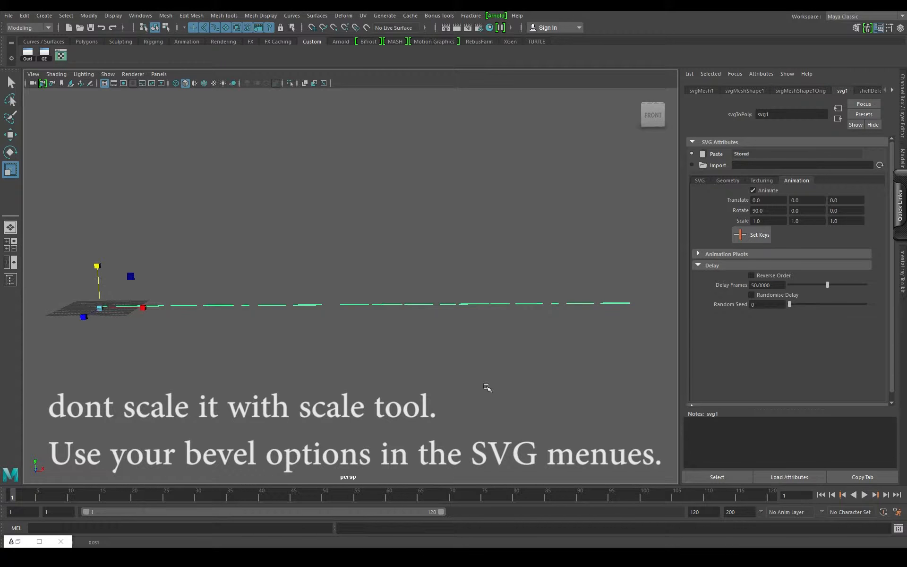
- Key the letters' 90-degree X rotation at frame 1 and an X rotation of 0 at frame 6, and play the animation
{"action": "left_click", "coordinate": [755, 236]}
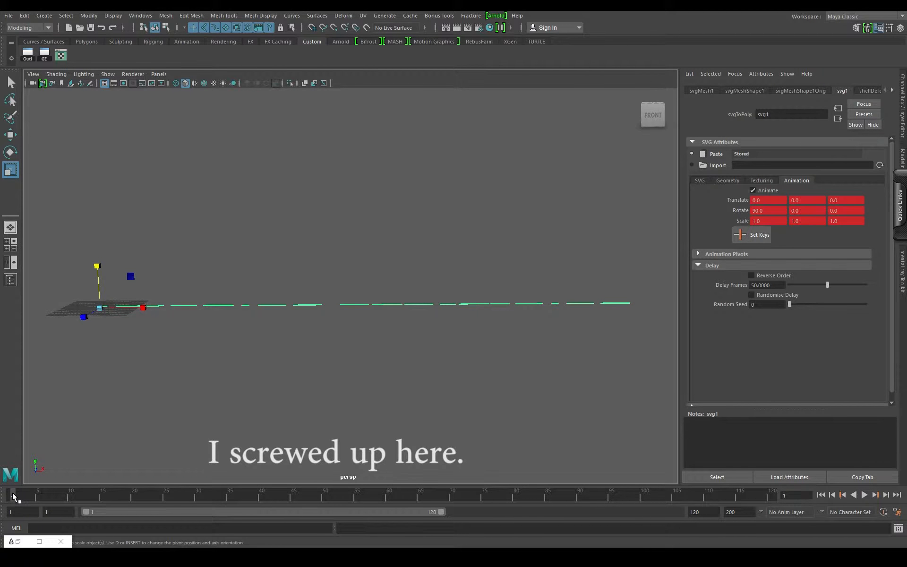
{"action": "key", "text": "alt+v"}
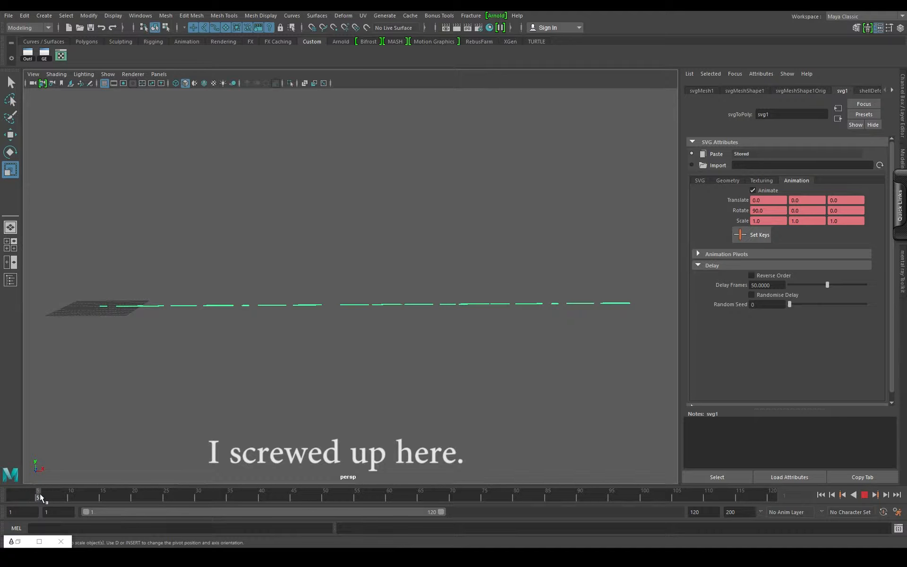
{"action": "left_click", "coordinate": [46, 494]}
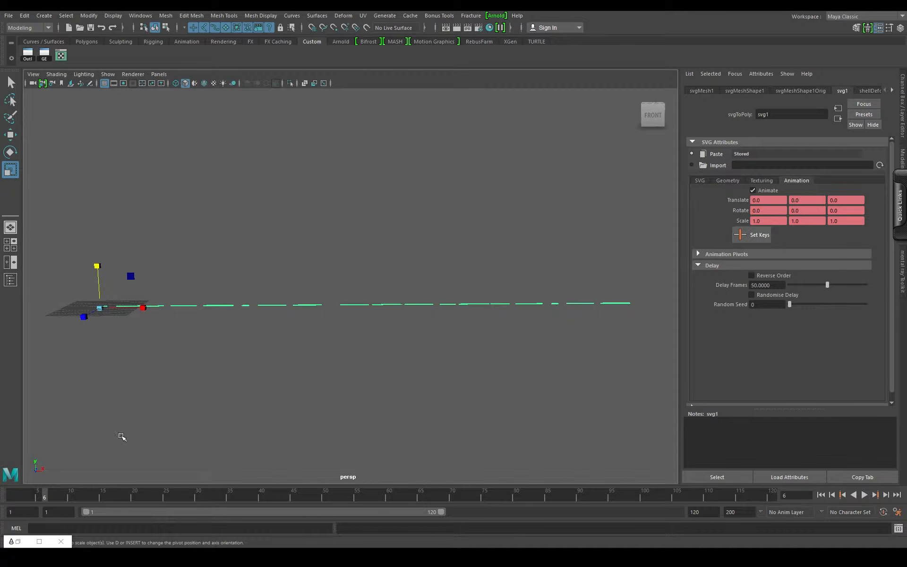
{"action": "left_click", "coordinate": [754, 234]}
{"action": "key", "text": "alt+v"}
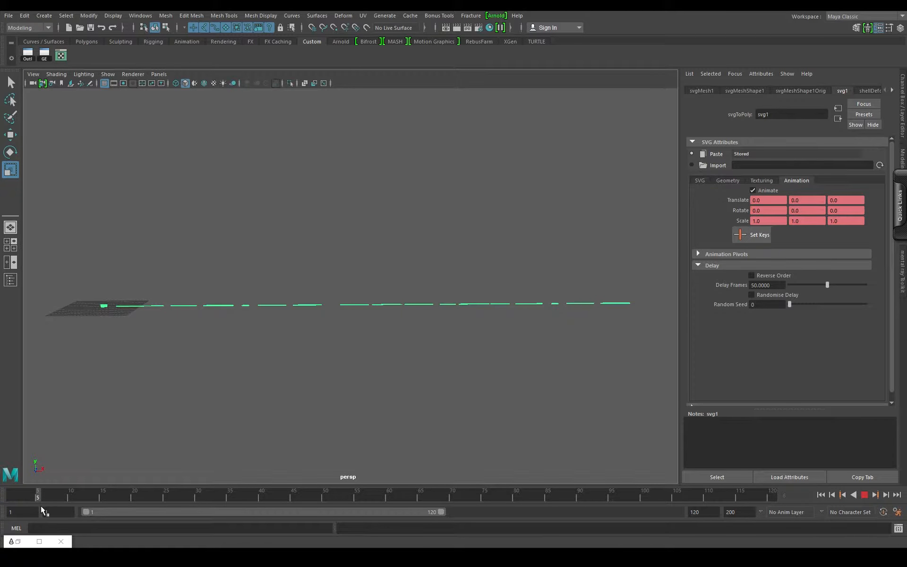
{"action": "key", "text": "alt+v"}
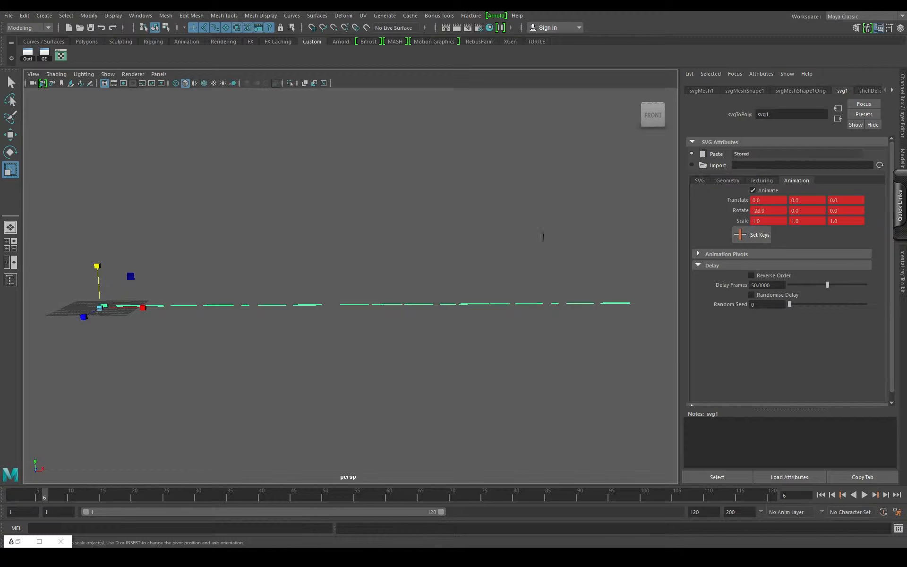
- Undo the trial rotation changes, the animation keys, and the vertical flattening of the text
{"action": "key", "text": "ctrl+z"}
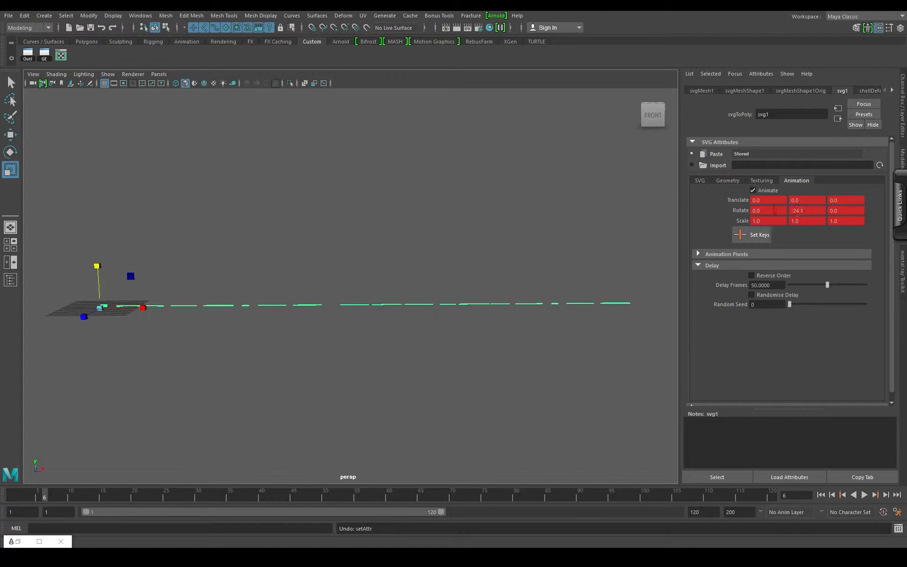
{"action": "key", "text": "ctrl+z"}
{"action": "left_click_drag", "start_coordinate": [774, 209], "coordinate": [757, 221]}
{"action": "key", "text": "ctrl+z"}
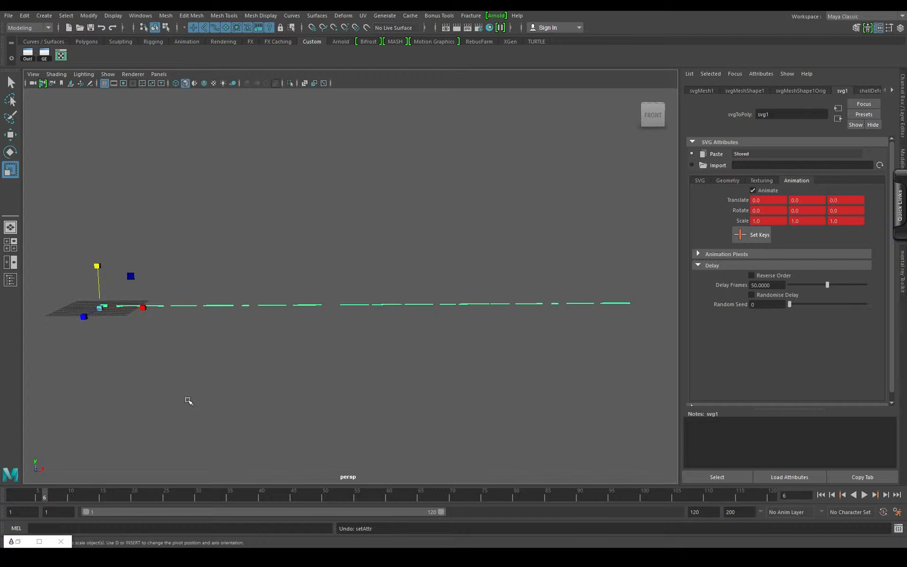
{"action": "key", "text": "ctrl+z"}
{"action": "key", "text": "ctrl+z"}
{"action": "key", "text": "ctrl+z"}
{"action": "key", "text": "ctrl+z"}
{"action": "key", "text": "ctrl+z"}
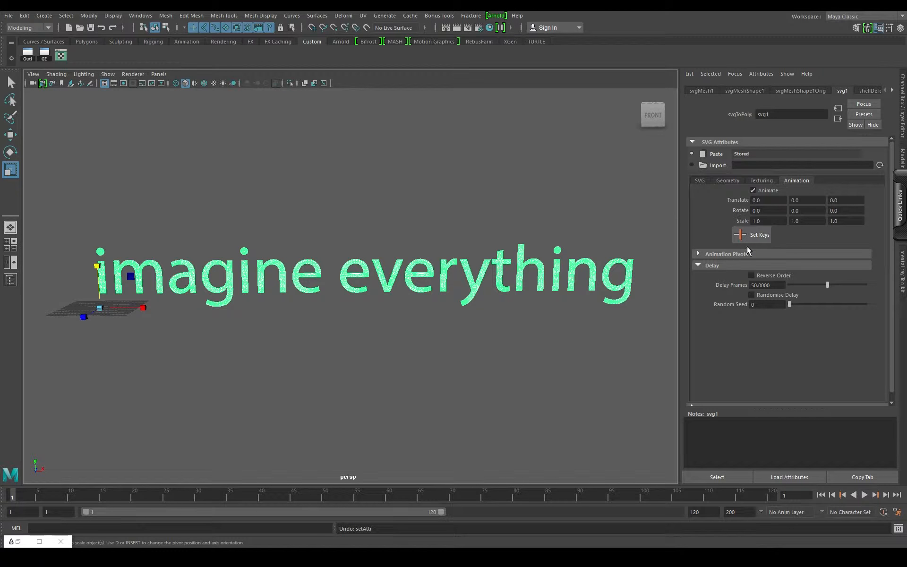
- Set the svg1 animation's X rotation to 90 and key it at frame 1
{"action": "type", "text": "90"}
{"action": "key", "text": "Return"}
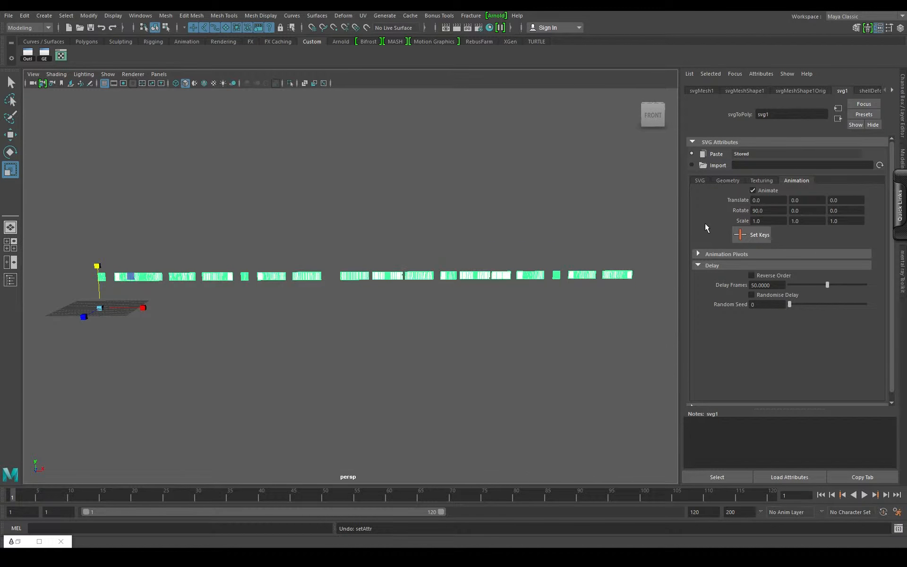
{"action": "left_click", "coordinate": [756, 235]}
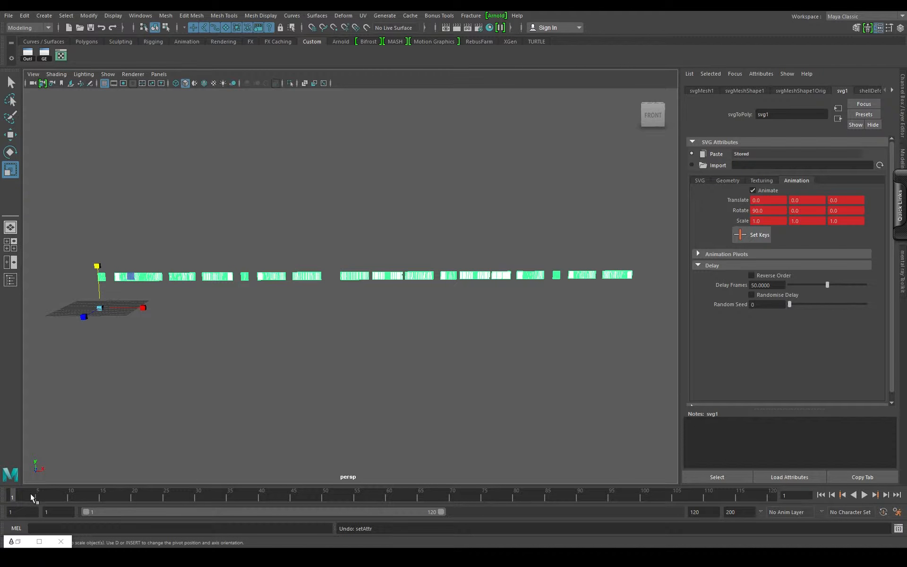
{"action": "key", "text": "alt+v"}
- Key an X rotation of 0 at frame 6 and play the letter animation from the start
{"action": "left_click", "coordinate": [44, 496]}
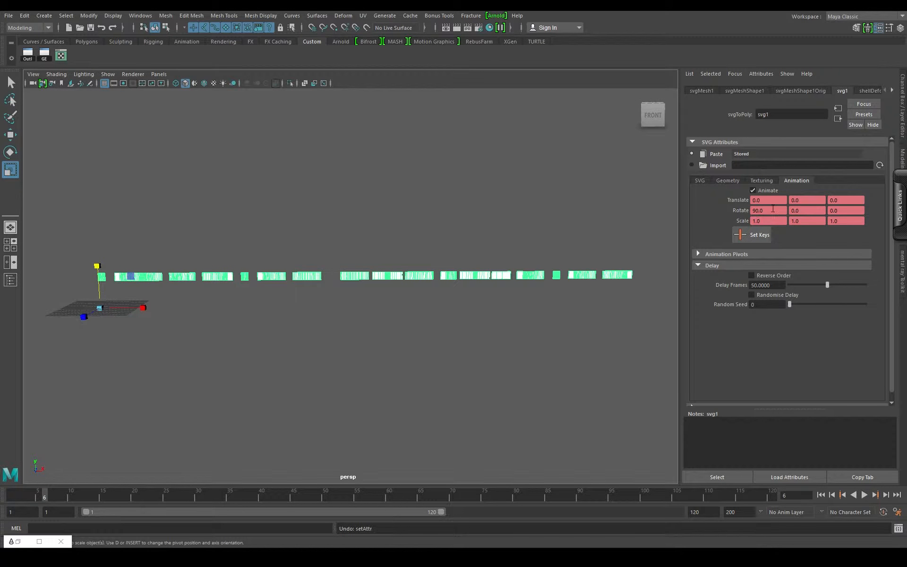
{"action": "type", "text": "0"}
{"action": "key", "text": "Return"}
{"action": "left_click", "coordinate": [753, 236]}
{"action": "key", "text": "alt+v"}
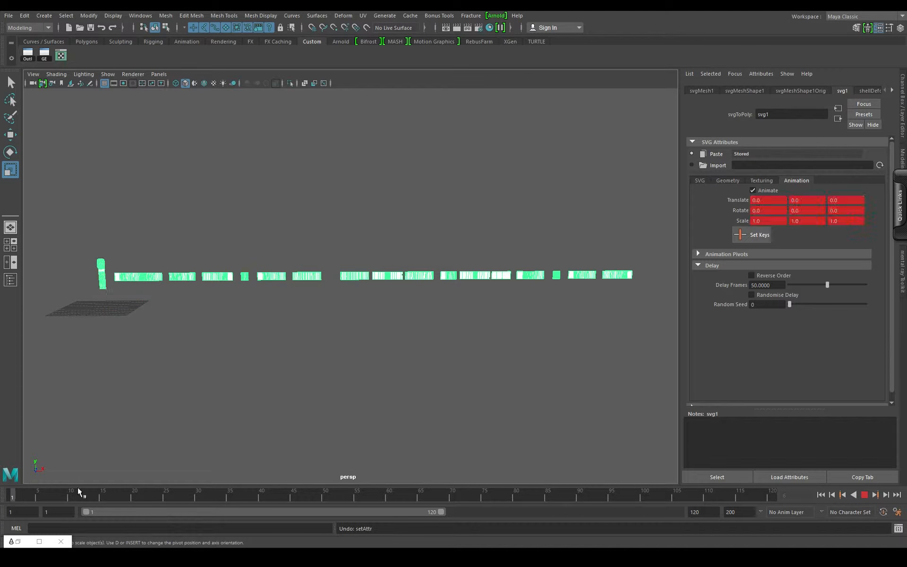
{"action": "left_click_drag", "start_coordinate": [78, 488], "coordinate": [12, 477]}
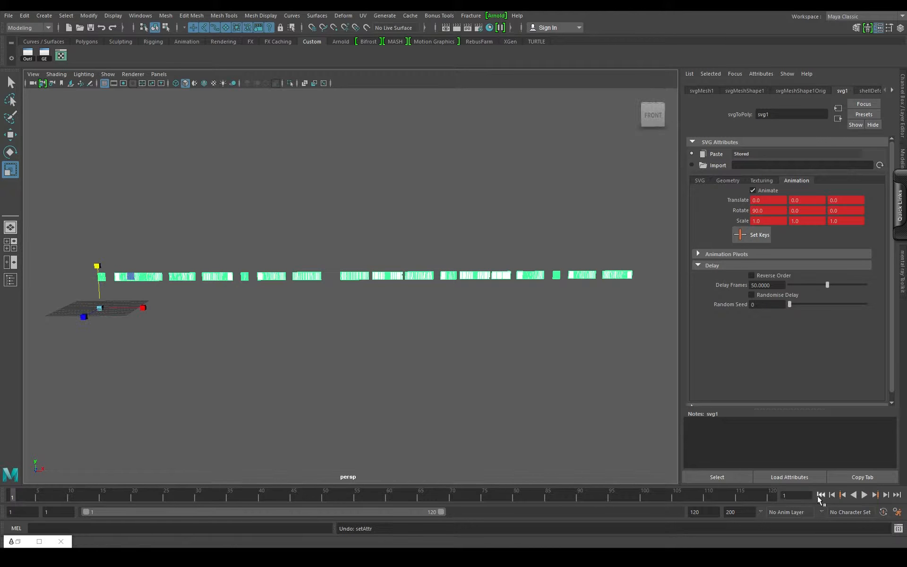
{"action": "left_click", "coordinate": [864, 495]}
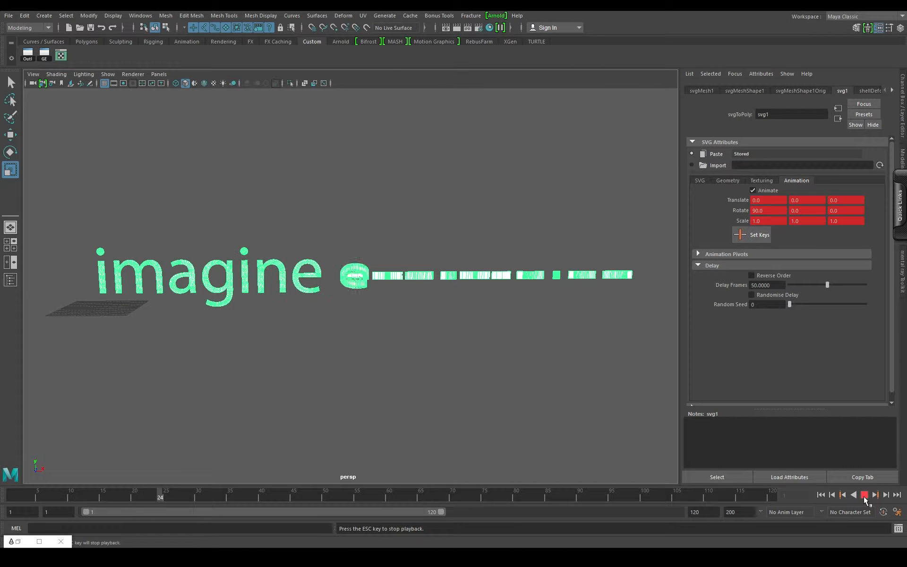
{"action": "left_click", "coordinate": [864, 495]}
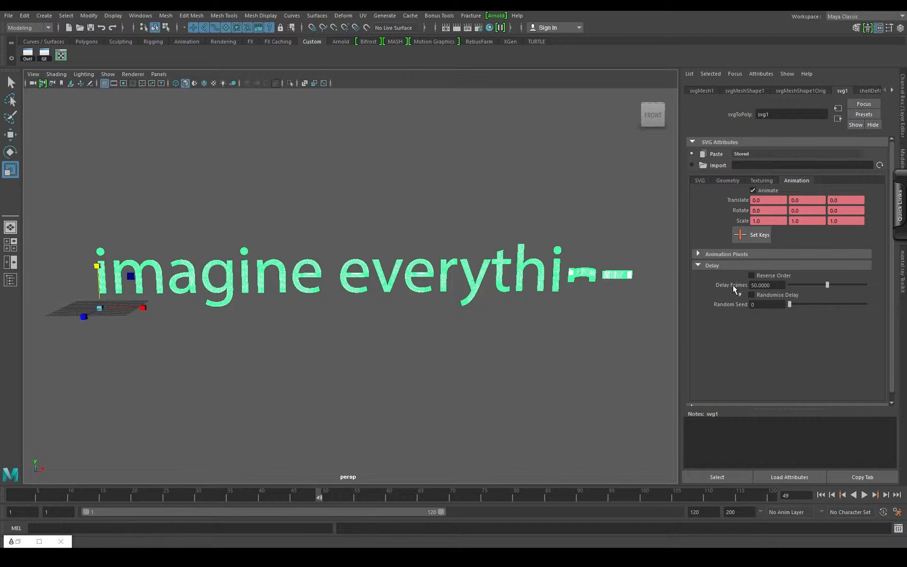
- Lower the letter animation's Delay Frames to about 22 and play it from the start
{"action": "left_click_drag", "start_coordinate": [826, 284], "coordinate": [805, 285]}
{"action": "left_click", "coordinate": [820, 495]}
{"action": "left_click", "coordinate": [863, 495]}
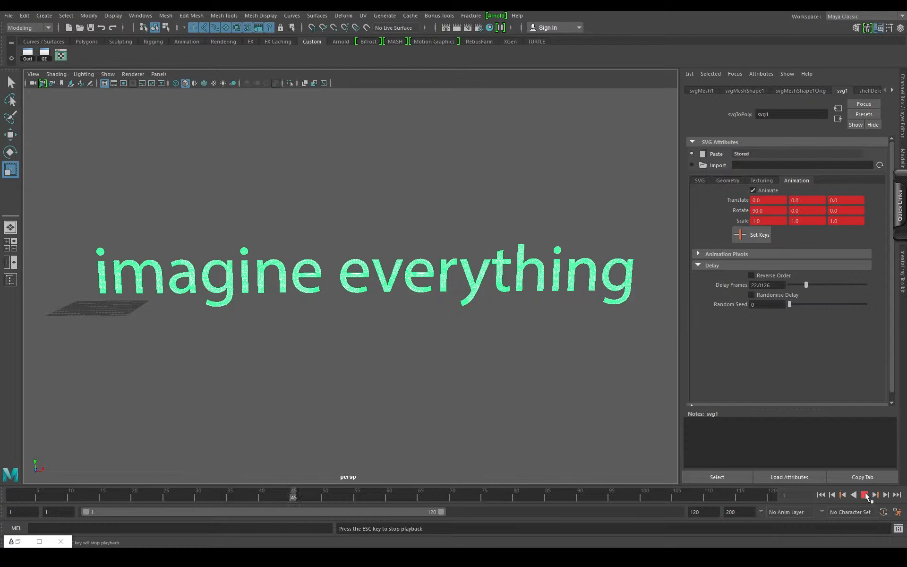
{"action": "key", "text": "Escape"}
- Replay the letter animation, stop at frame 30, and deselect the text mesh
{"action": "left_click_drag", "start_coordinate": [426, 333], "coordinate": [415, 355]}
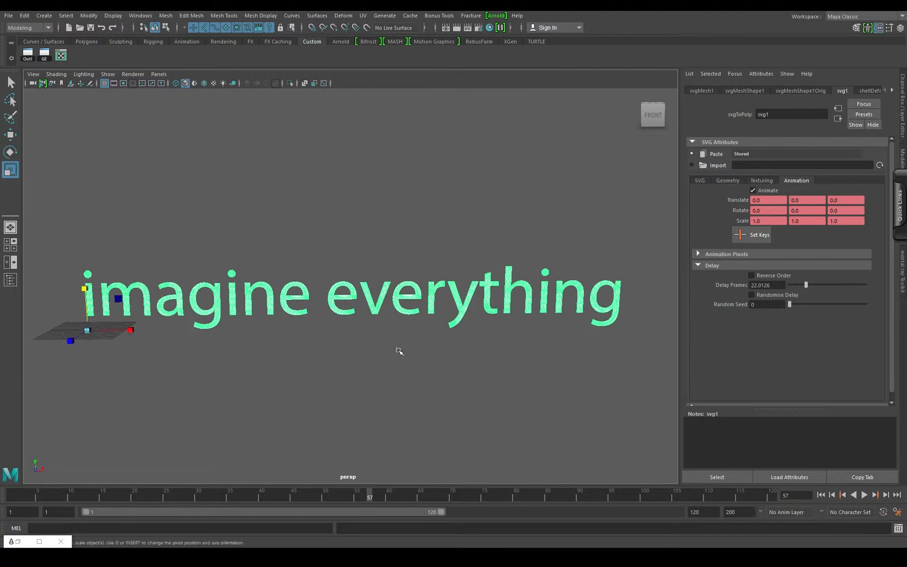
{"action": "left_click", "coordinate": [28, 494]}
{"action": "key", "text": "alt+v"}
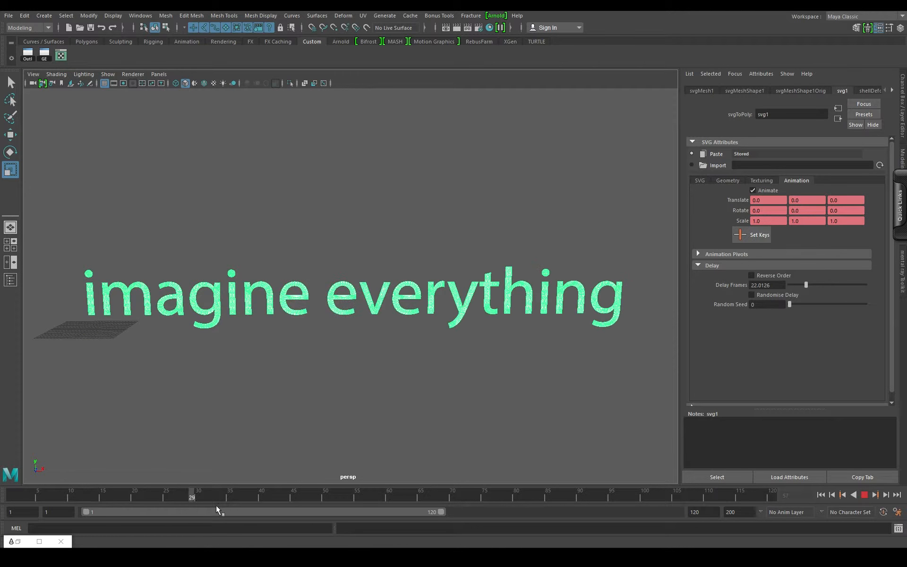
{"action": "left_click_drag", "start_coordinate": [216, 506], "coordinate": [198, 493]}
{"action": "left_click", "coordinate": [348, 393]}
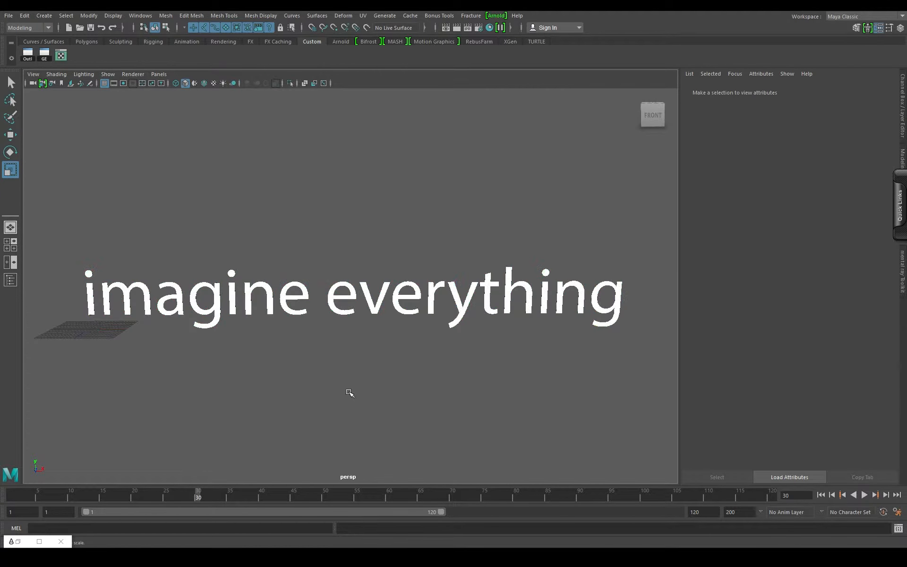
- Switch the perspective view's renderer to Viewport 2.0
{"action": "mouse_move", "coordinate": [362, 361]}
{"action": "left_mouse_down"}
{"action": "mouse_move", "coordinate": [358, 336]}
{"action": "mouse_move", "coordinate": [366, 346]}
{"action": "mouse_move", "coordinate": [354, 344]}
{"action": "mouse_move", "coordinate": [364, 344]}
{"action": "left_mouse_up"}
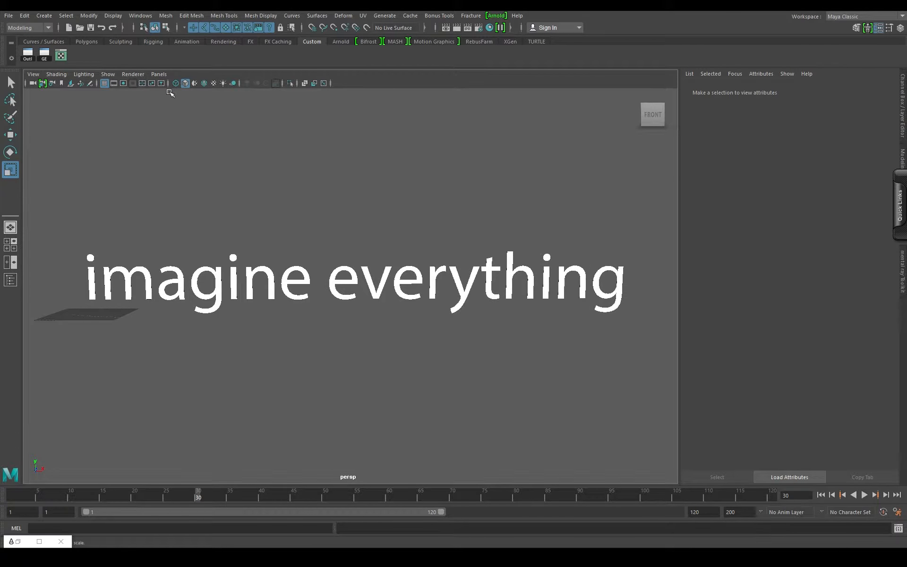
{"action": "left_click", "coordinate": [132, 74]}
{"action": "left_click", "coordinate": [160, 91]}
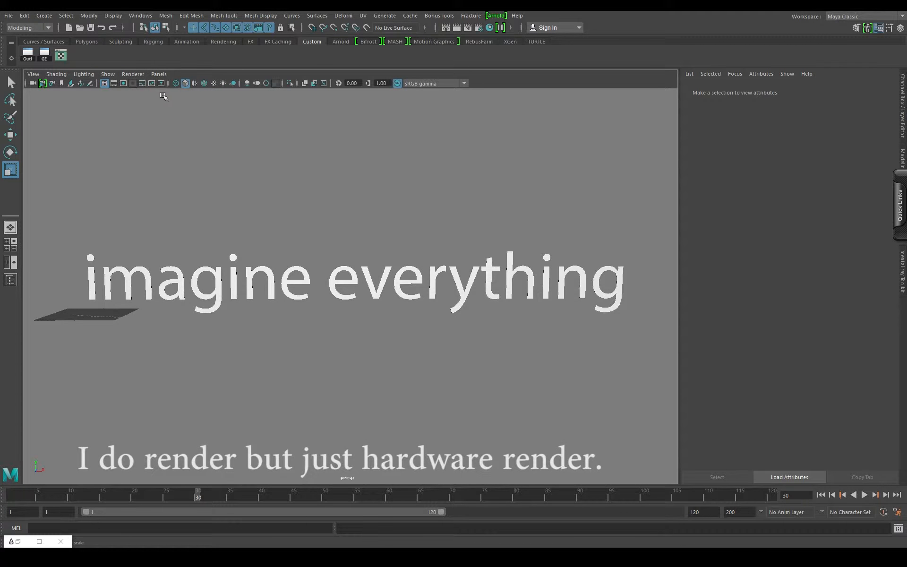
- Enable Multisampling Anti-aliasing with a sample count of 16 in the Hardware Renderer 2.0 settings
{"action": "left_click", "coordinate": [134, 75]}
{"action": "left_click", "coordinate": [227, 91]}
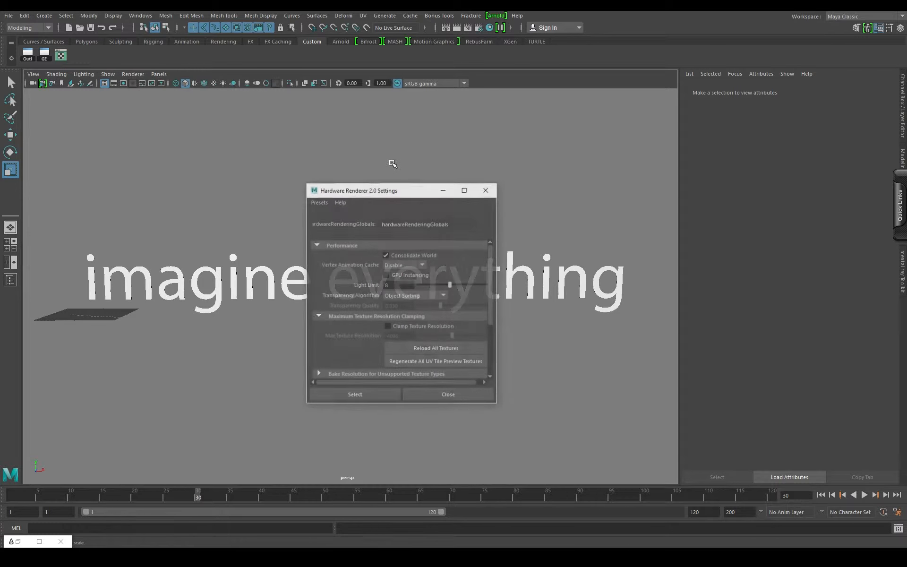
{"action": "scroll", "coordinate": [391, 316], "scroll_direction": "down", "scroll_amount": 3}
{"action": "scroll", "coordinate": [391, 315], "scroll_direction": "down", "scroll_amount": 2}
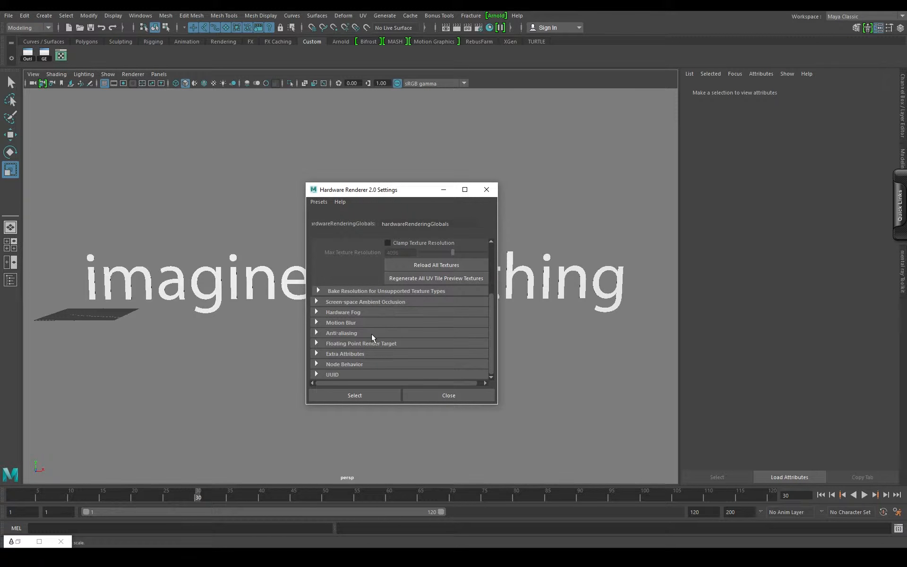
{"action": "left_click", "coordinate": [326, 334]}
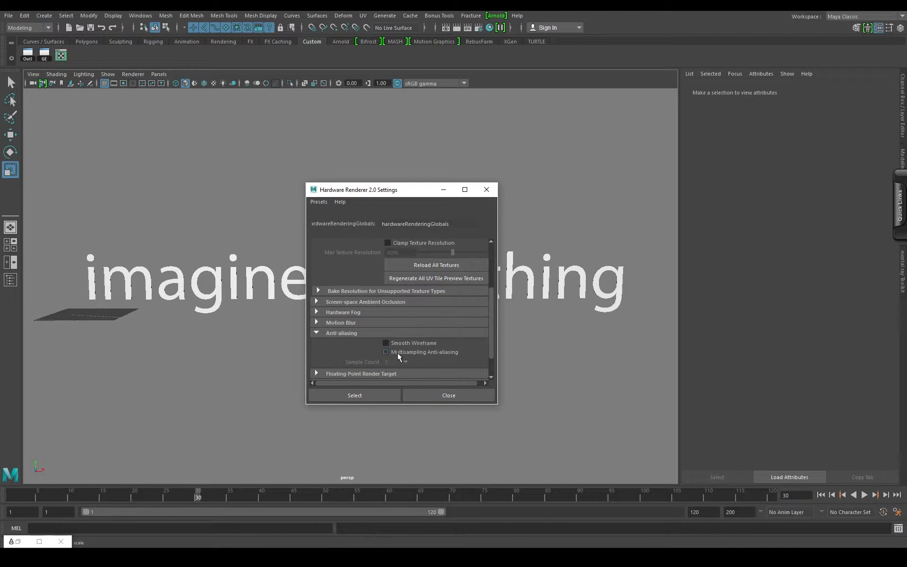
{"action": "left_click", "coordinate": [397, 352]}
{"action": "left_click", "coordinate": [399, 362]}
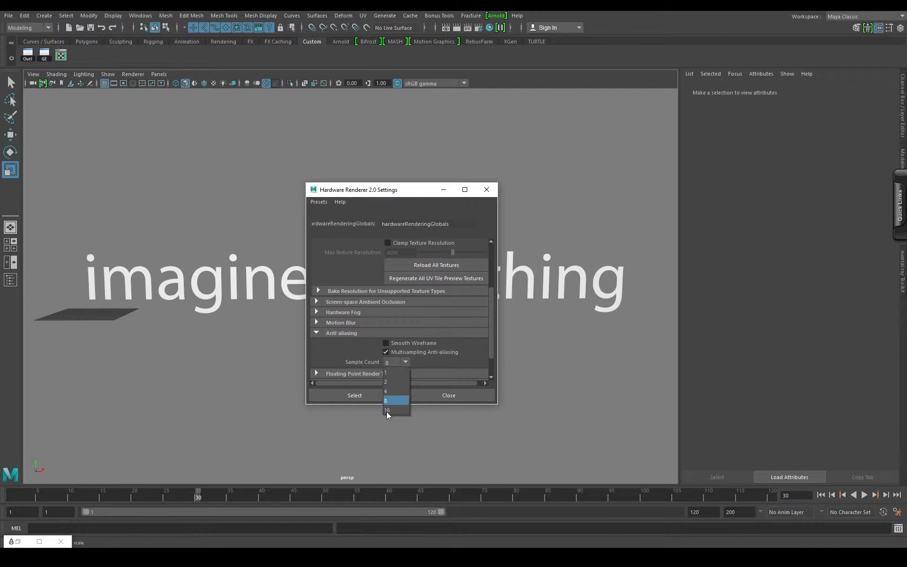
{"action": "left_click", "coordinate": [393, 410]}
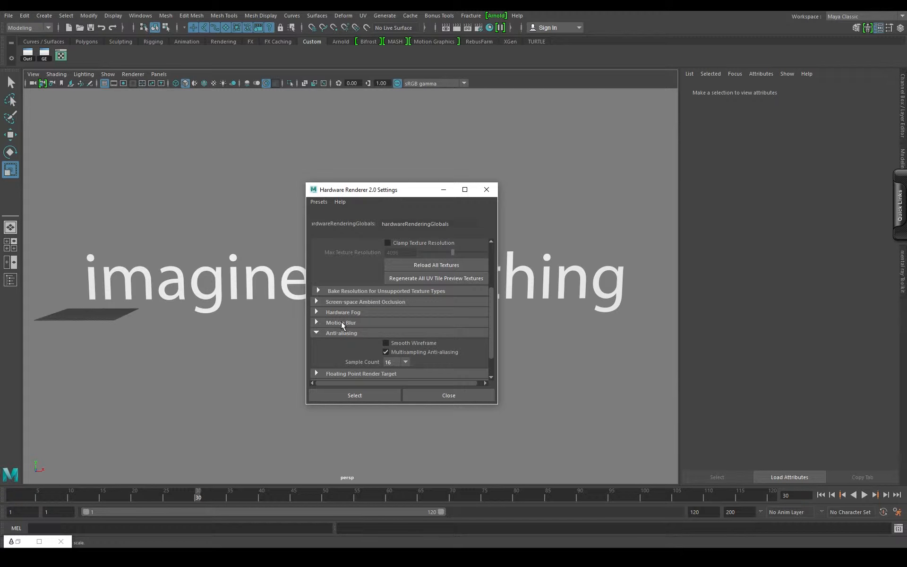
{"action": "left_click", "coordinate": [468, 399]}
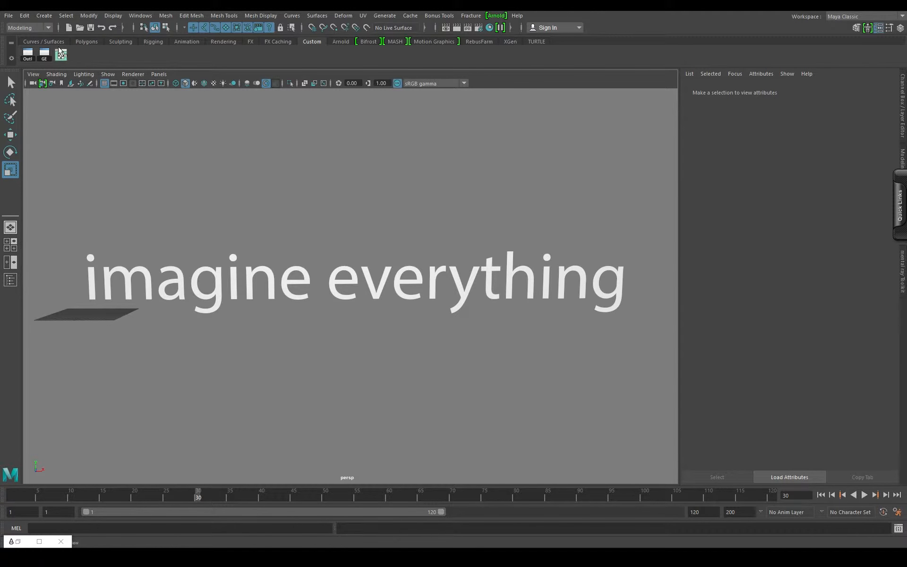
- Hide the grid in the perspective view and play the text animation from the first frame
{"action": "left_click", "coordinate": [105, 83]}
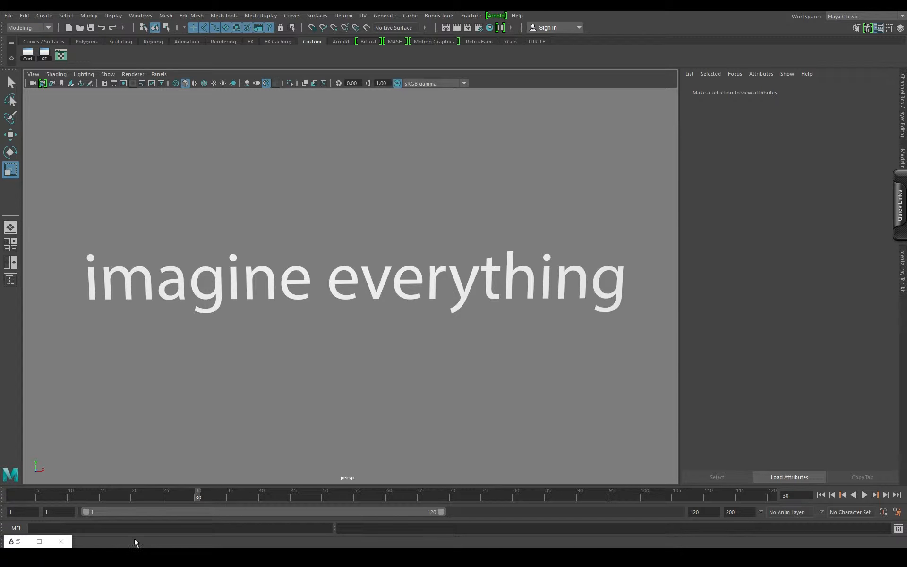
{"action": "left_click", "coordinate": [820, 494]}
{"action": "left_click", "coordinate": [863, 494]}
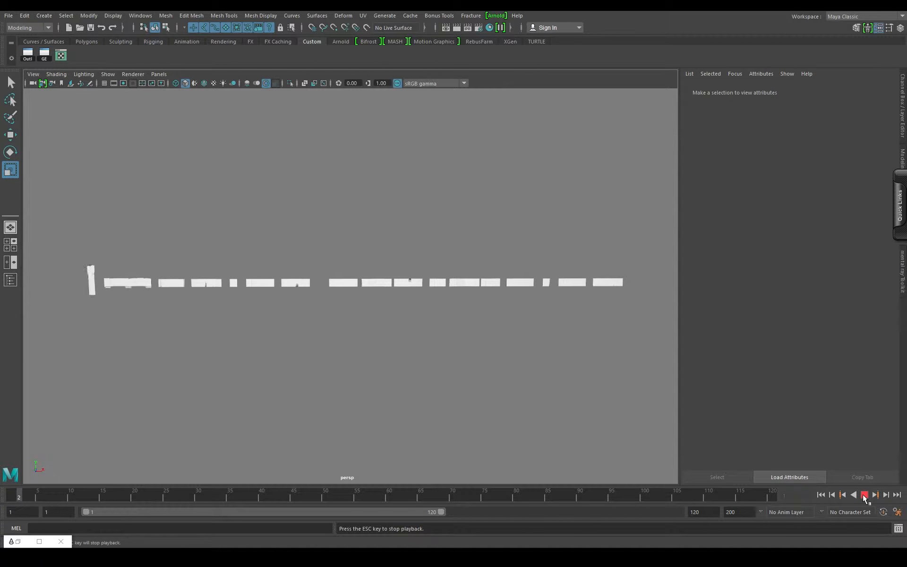
{"action": "key", "text": "Escape"}
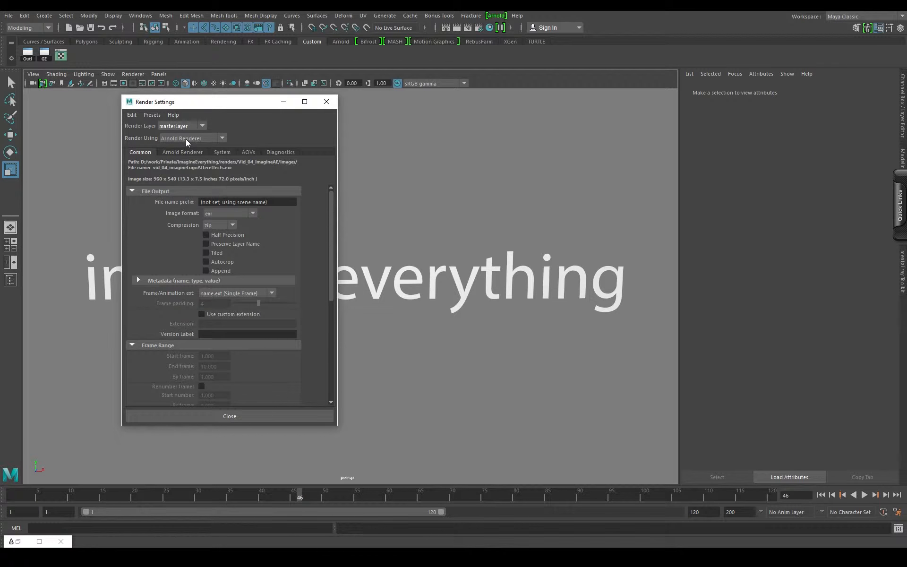
- Set the render settings to Maya Hardware 2.0 with the Tiff (tif) image format
{"action": "left_click", "coordinate": [189, 139]}
{"action": "left_click", "coordinate": [184, 167]}
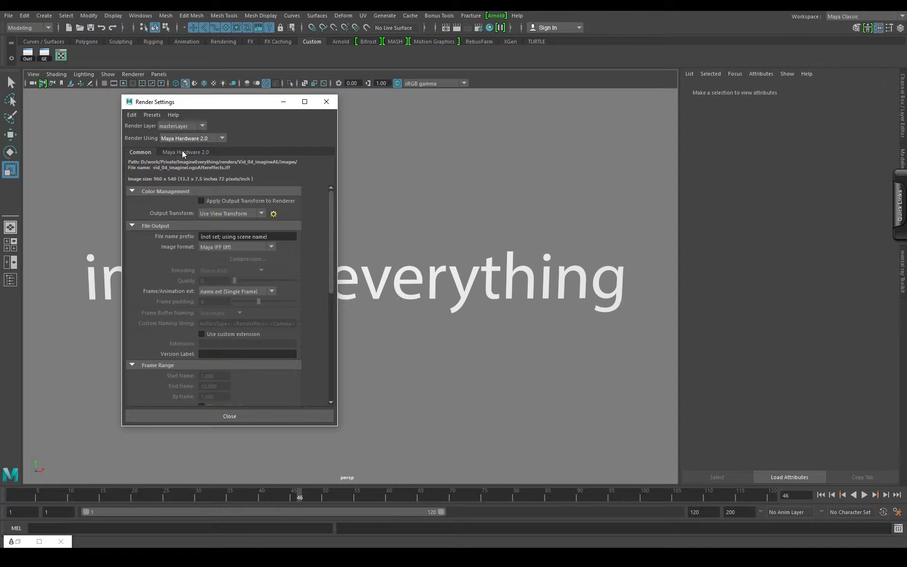
{"action": "left_click", "coordinate": [242, 245]}
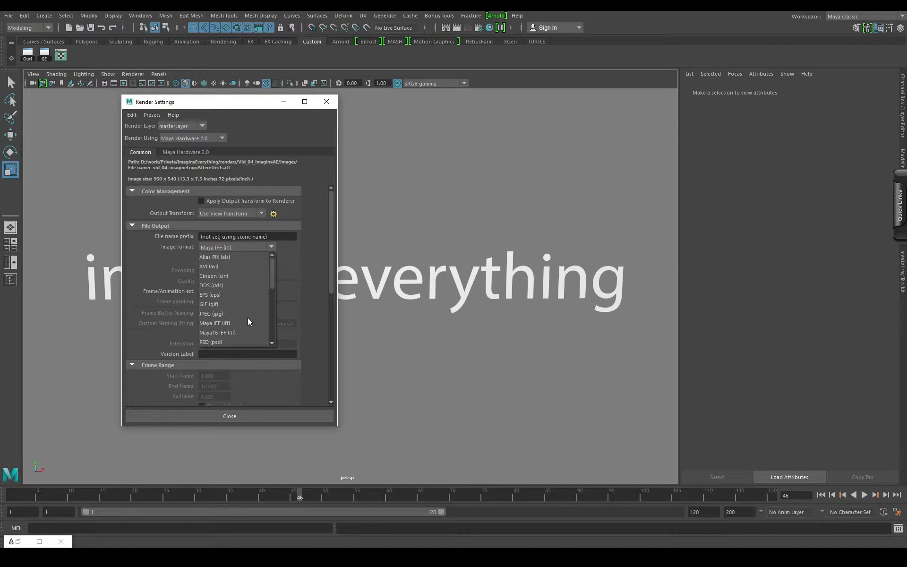
{"action": "scroll", "coordinate": [244, 311], "scroll_direction": "down", "scroll_amount": 2}
{"action": "scroll", "coordinate": [235, 304], "scroll_direction": "up", "scroll_amount": 2}
{"action": "scroll", "coordinate": [233, 302], "scroll_direction": "down", "scroll_amount": 5}
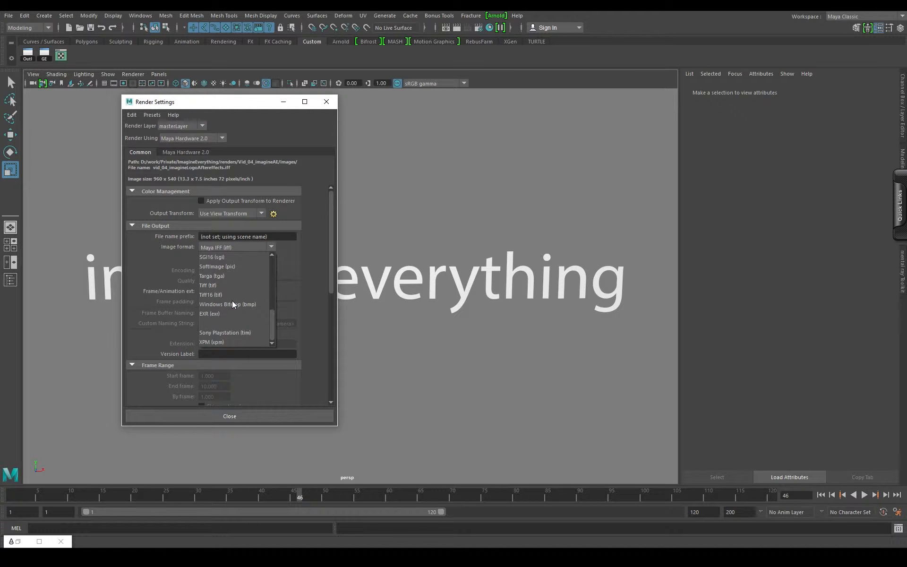
{"action": "left_click", "coordinate": [208, 286]}
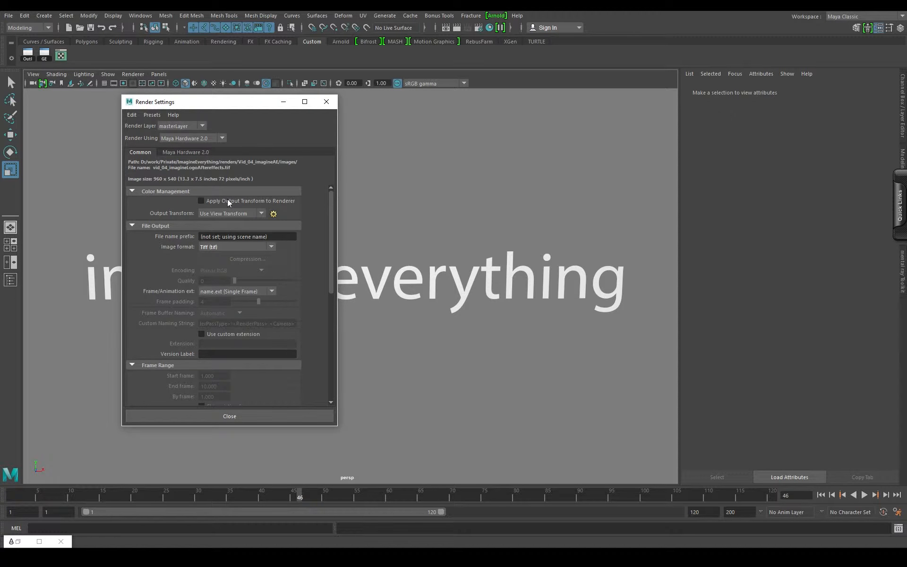
- Set the render's file name prefix to ImagineText and its frame/animation extension to name.#.ext
{"action": "left_click", "coordinate": [273, 233]}
{"action": "type", "text": "ImagineText"}
{"action": "key", "text": "Return"}
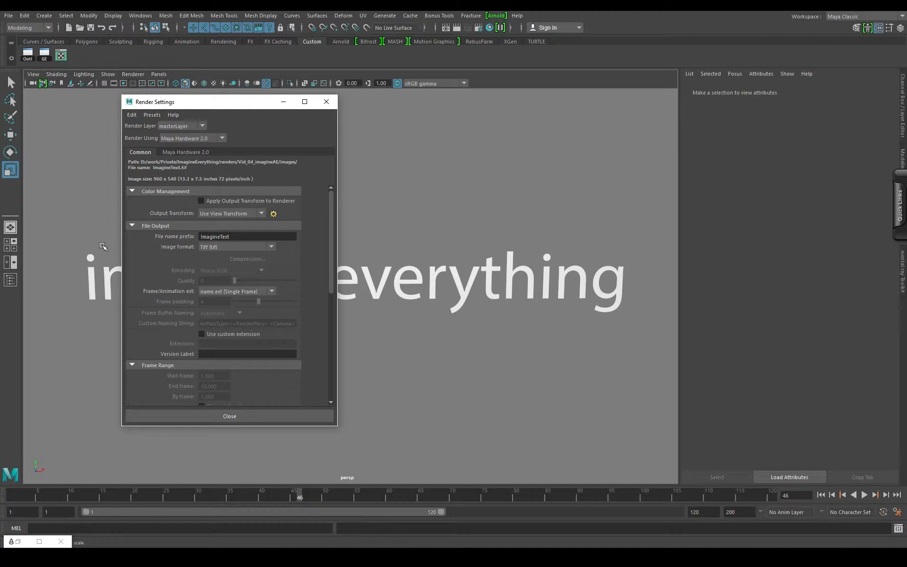
{"action": "left_click", "coordinate": [222, 290]}
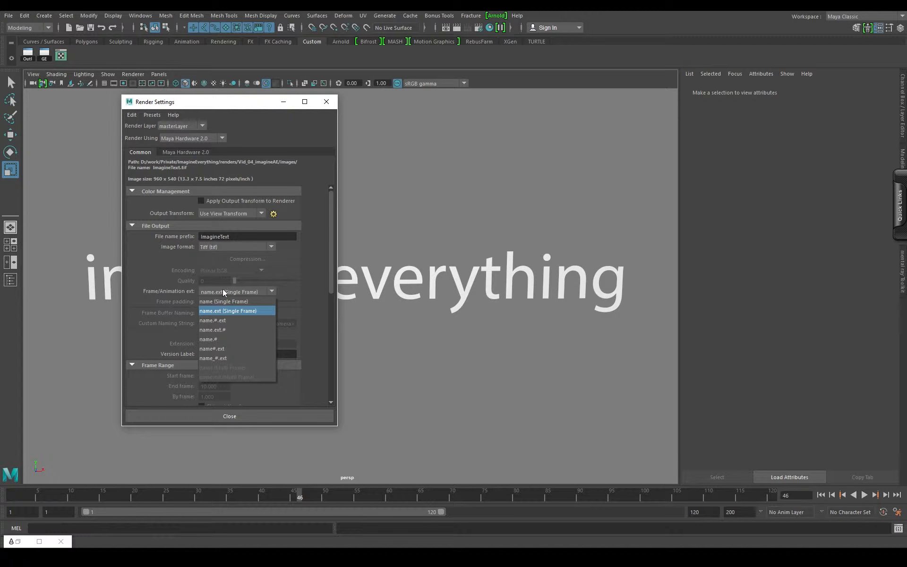
{"action": "left_click", "coordinate": [218, 321]}
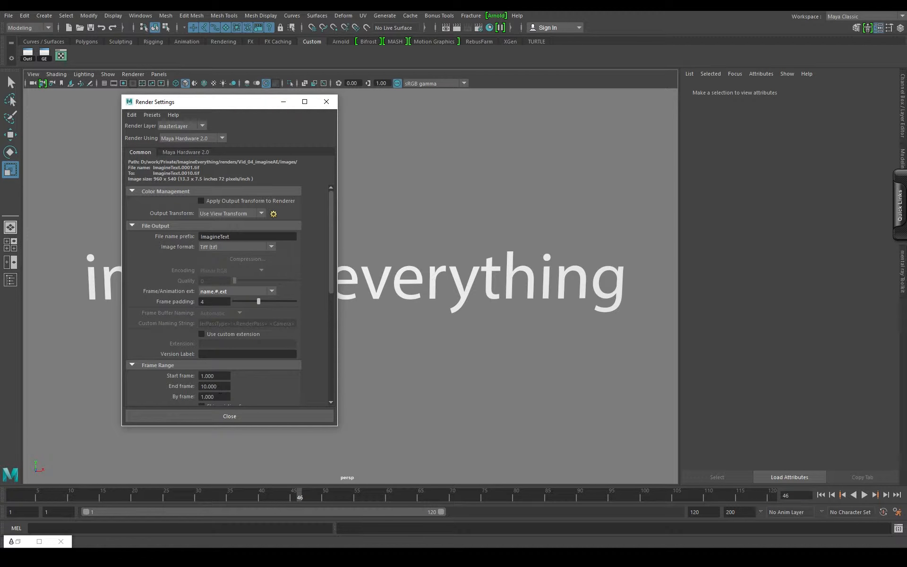
- Play the text animation to frame 70 and set the render's end frame to 70
{"action": "left_click_drag", "start_coordinate": [21, 495], "coordinate": [199, 507]}
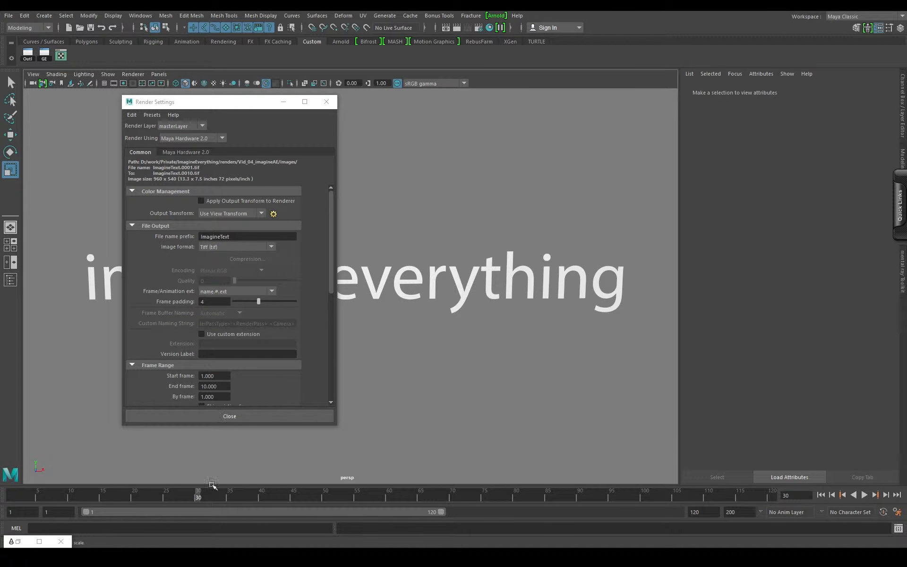
{"action": "key", "text": "alt+v"}
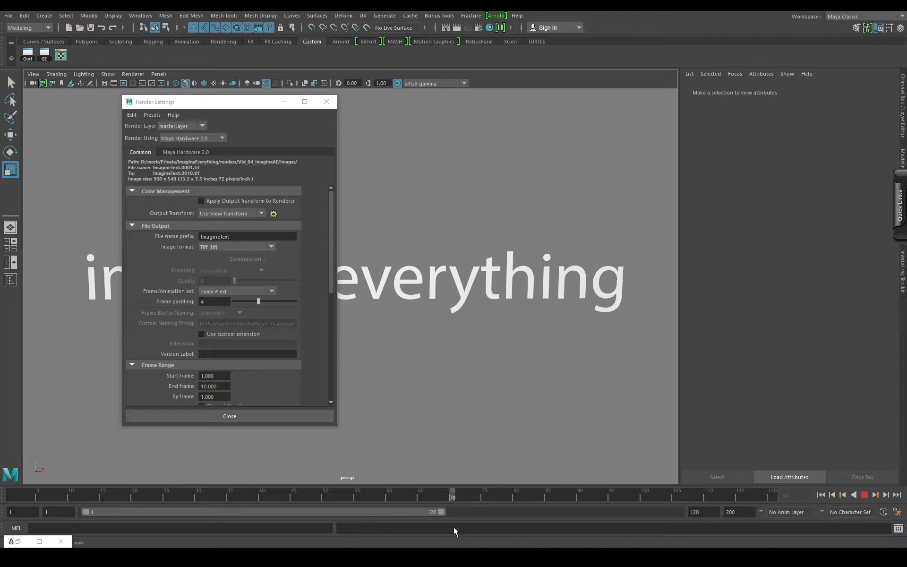
{"action": "key", "text": "alt+v"}
{"action": "double_click", "coordinate": [222, 388]}
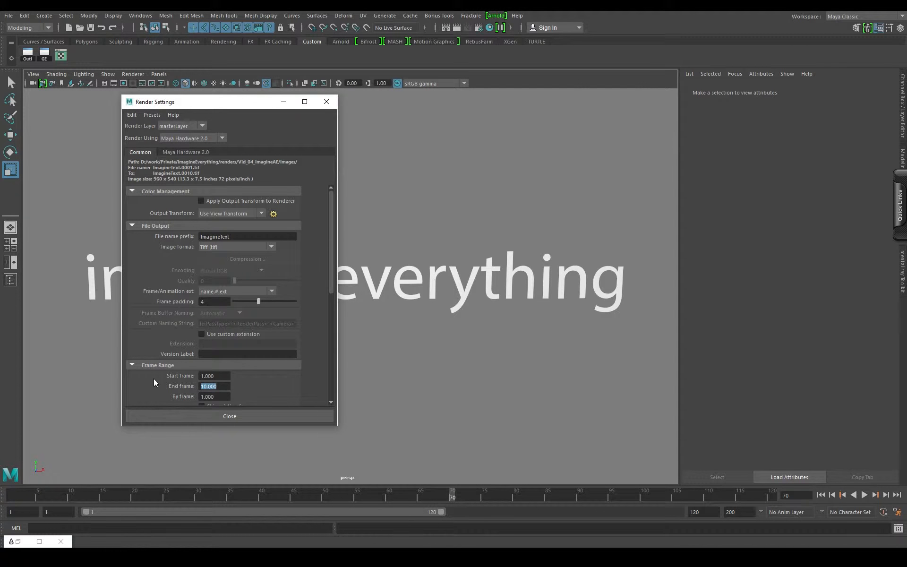
{"action": "type", "text": "70"}
{"action": "key", "text": "Return"}
{"action": "scroll", "coordinate": [211, 310], "scroll_direction": "down", "scroll_amount": 5}
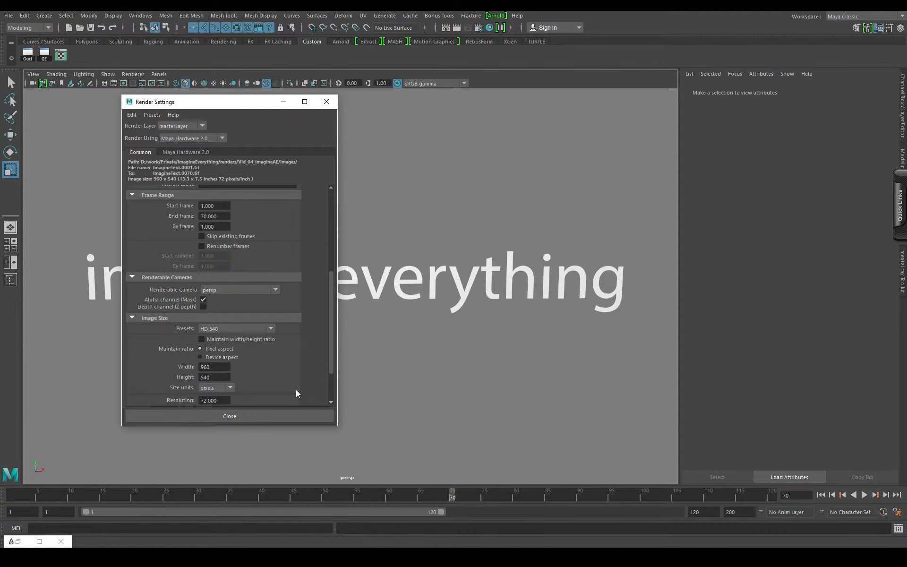
- Set the render image size to 1920 x 1080 pixels using an HD size preset
{"action": "left_click", "coordinate": [227, 331]}
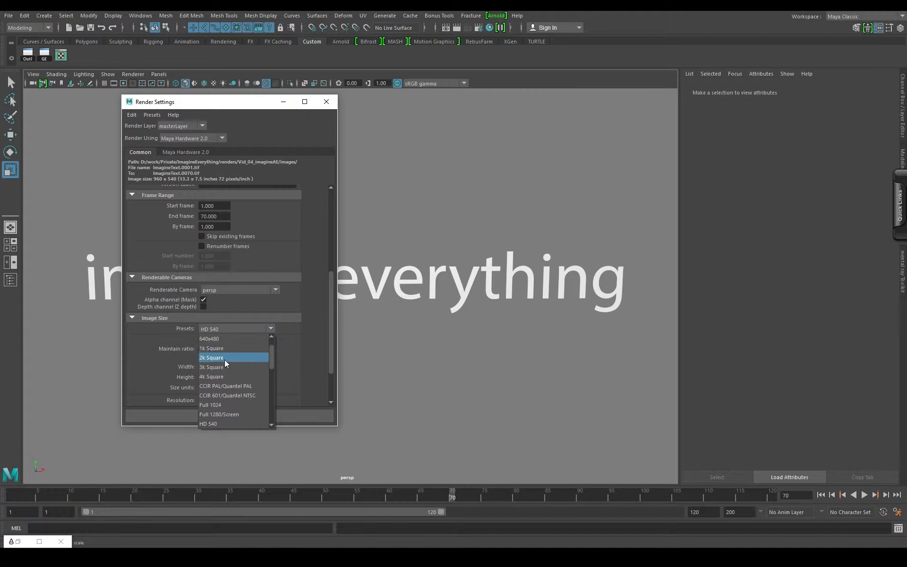
{"action": "scroll", "coordinate": [222, 366], "scroll_direction": "up", "scroll_amount": 1}
{"action": "left_click", "coordinate": [214, 386]}
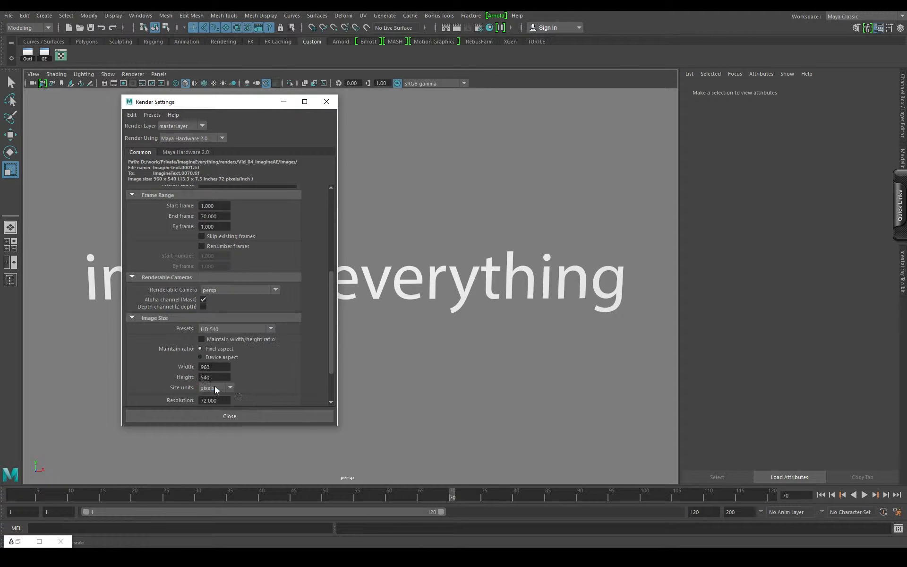
{"action": "scroll", "coordinate": [239, 387], "scroll_direction": "down", "scroll_amount": 2}
{"action": "scroll", "coordinate": [282, 365], "scroll_direction": "up", "scroll_amount": 4}
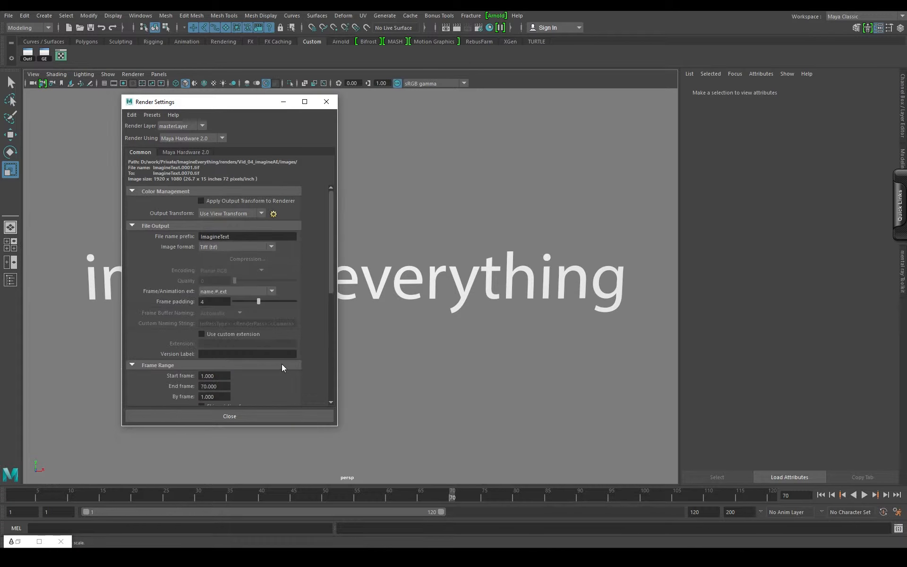
- Check the Maya Hardware 2.0 anti-aliasing options and close the render settings
{"action": "left_click", "coordinate": [183, 152]}
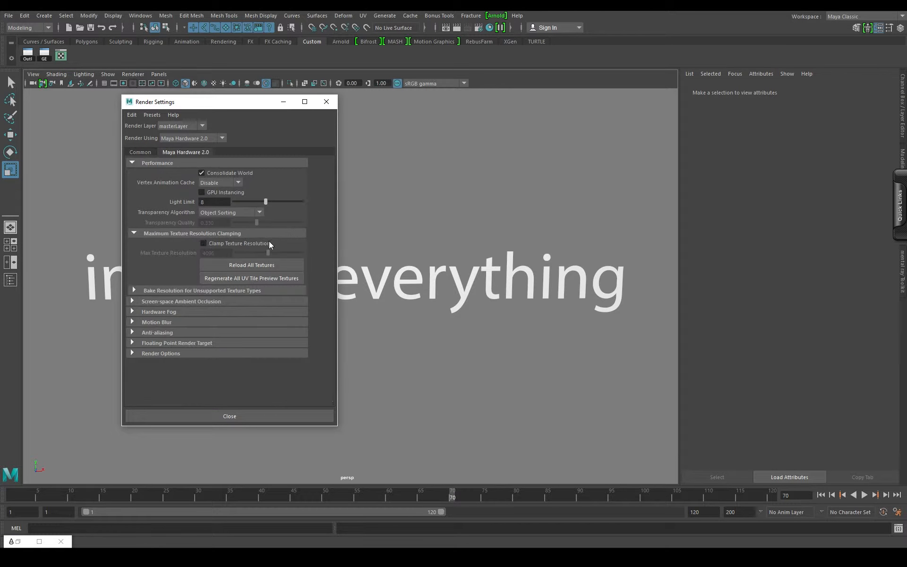
{"action": "left_click", "coordinate": [136, 333]}
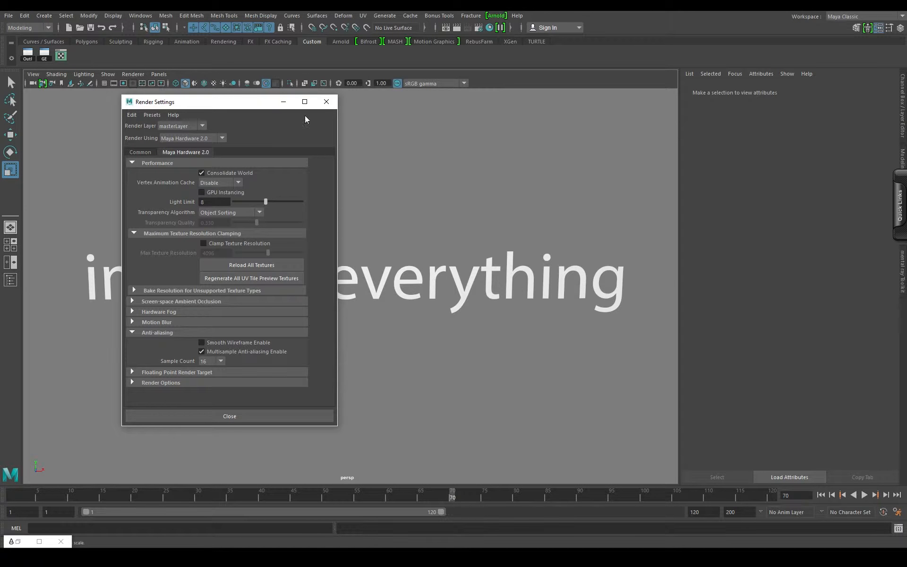
{"action": "left_click", "coordinate": [327, 105]}
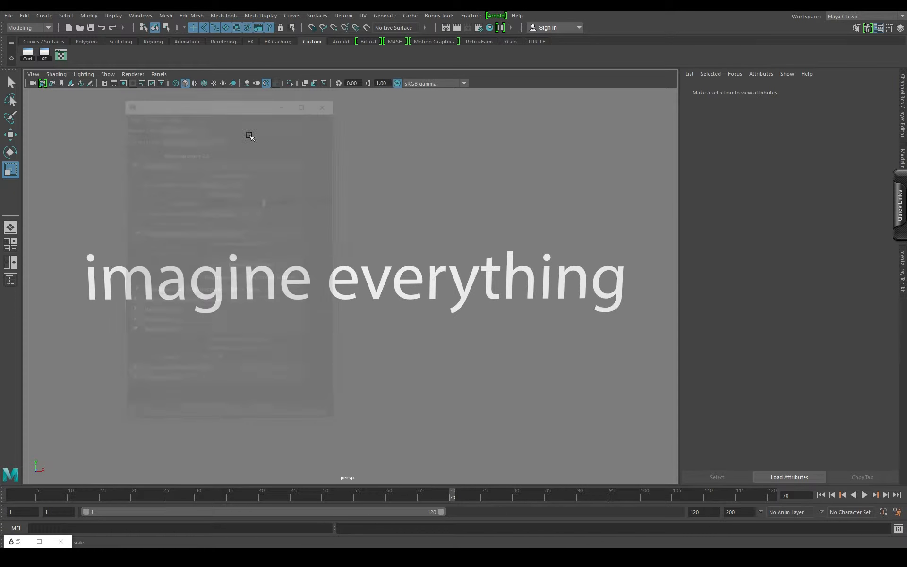
- Check the project folder location in the Set Project dialog and leave it without setting a new one
{"action": "left_click", "coordinate": [9, 15]}
{"action": "left_click", "coordinate": [46, 314]}
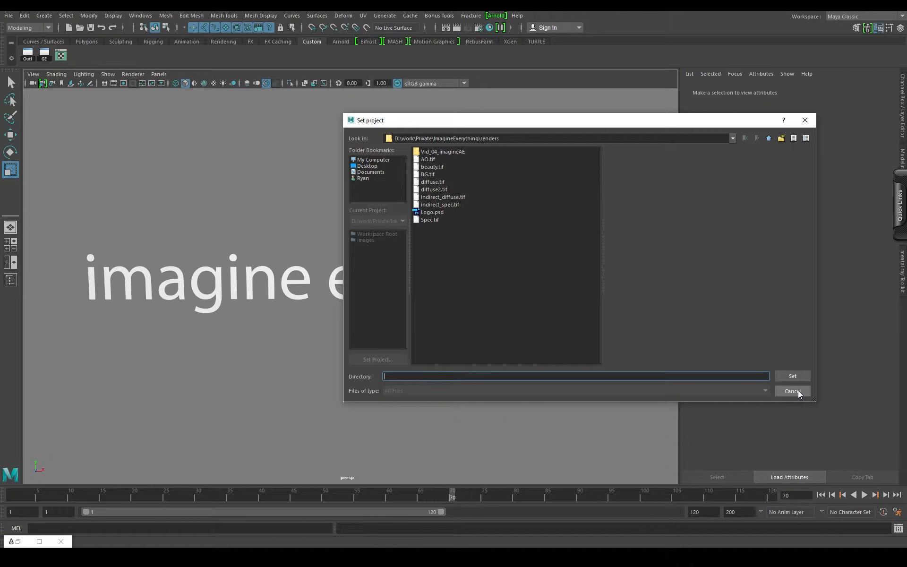
{"action": "left_click", "coordinate": [805, 121]}
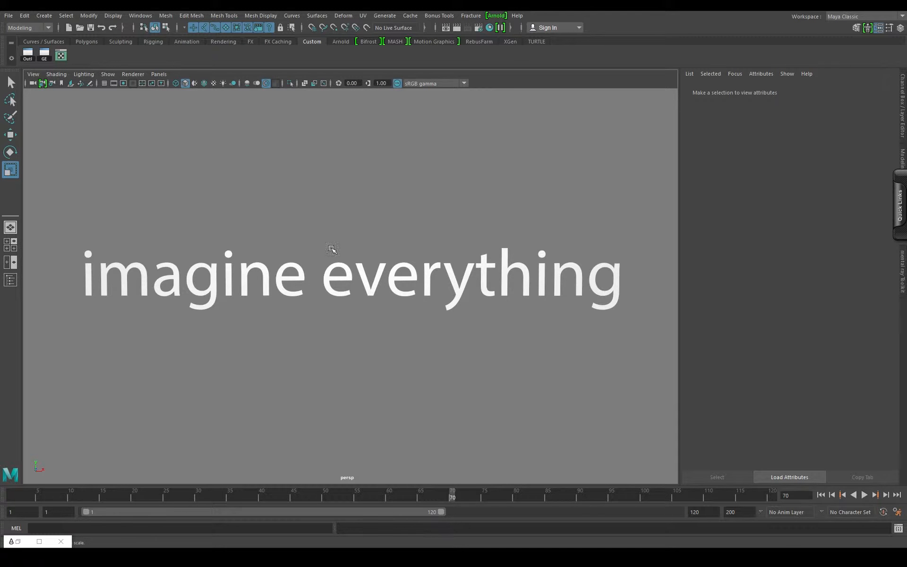
- Batch render the text animation's frame sequence
{"action": "key", "text": "space"}
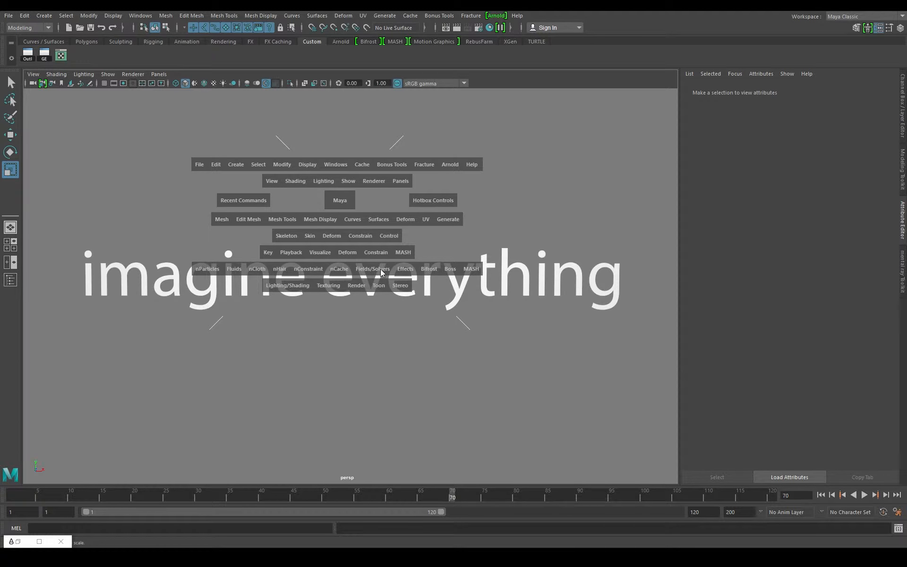
{"action": "left_click", "coordinate": [357, 286]}
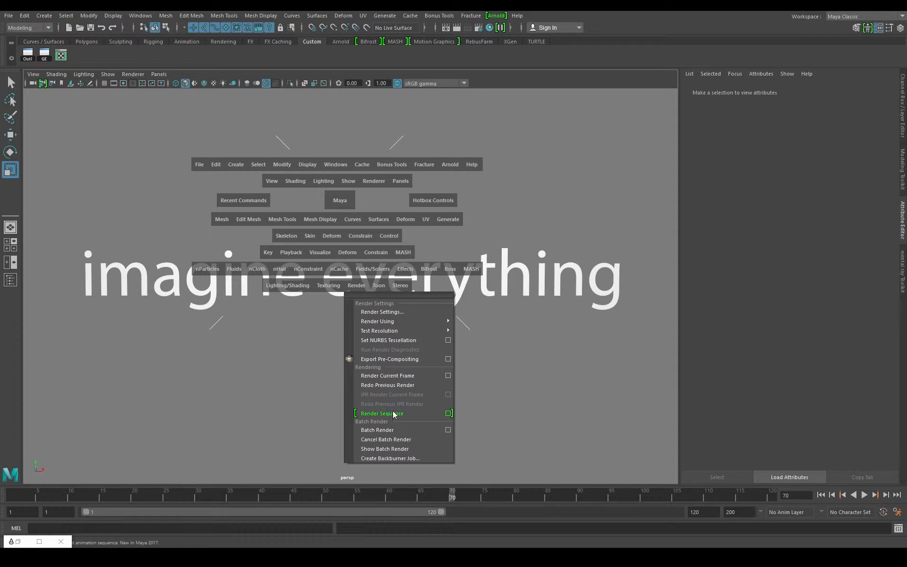
{"action": "left_click", "coordinate": [385, 430]}
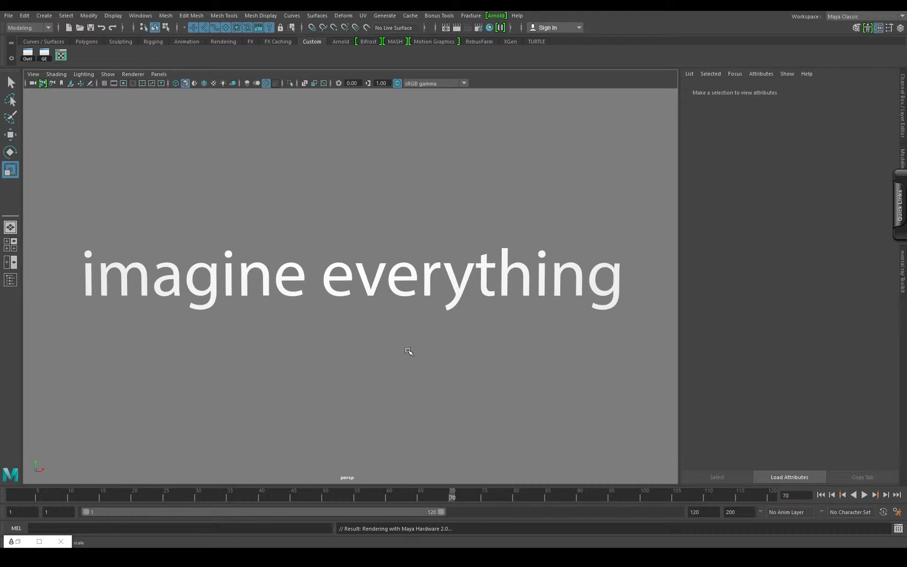
{"action": "left_click", "coordinate": [60, 542]}
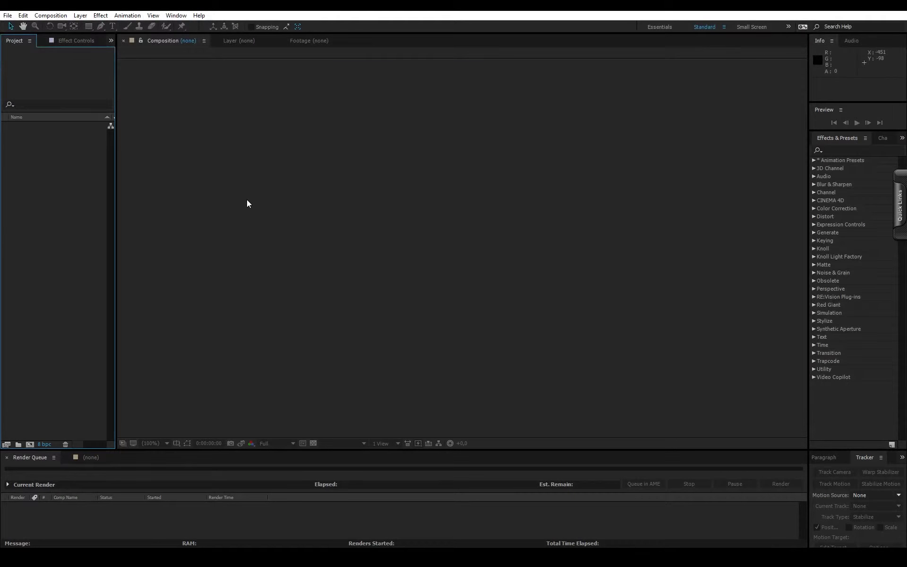
- Create a 1920 x 1080 composition named ImagineTut at 25 frames per second in After Effects
{"action": "left_click", "coordinate": [30, 444]}
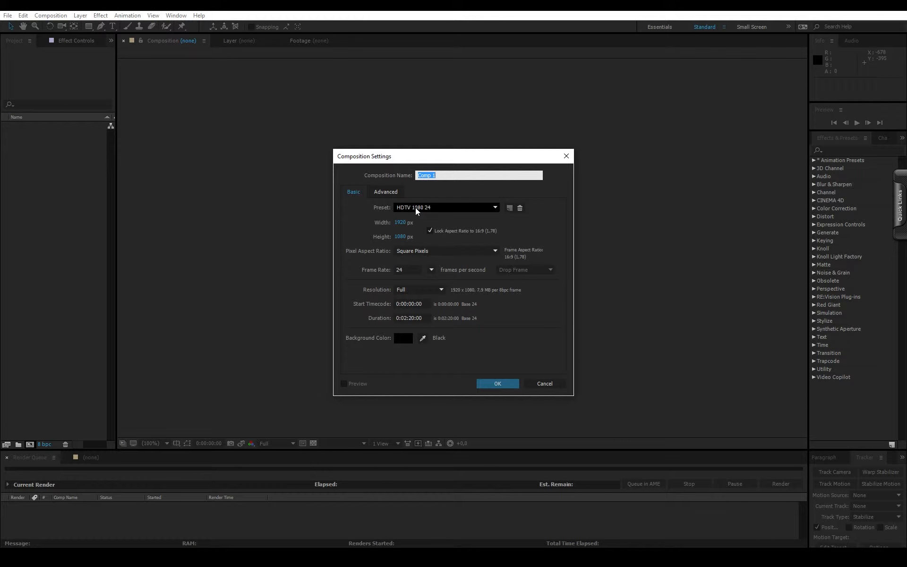
{"action": "type", "text": "ImagineTut"}
{"action": "left_click", "coordinate": [431, 270]}
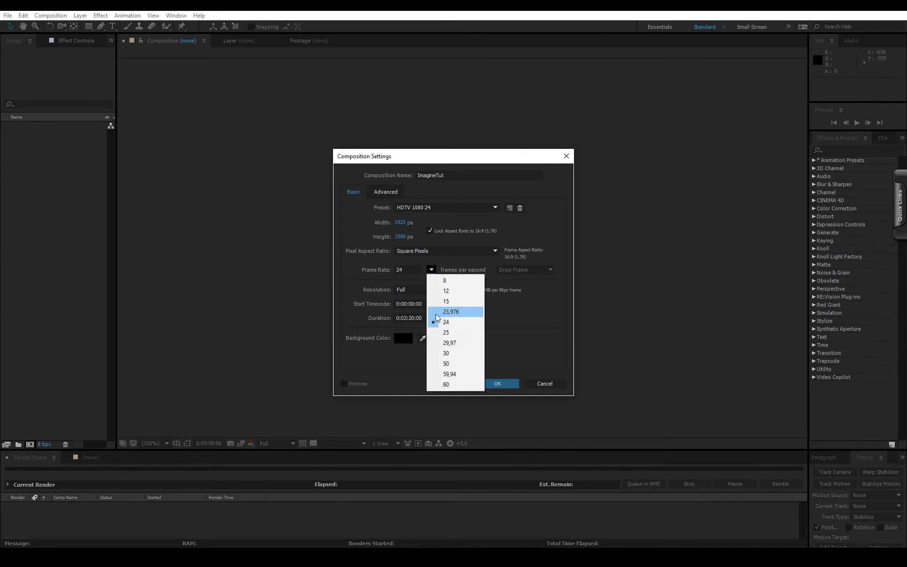
{"action": "left_click", "coordinate": [461, 337]}
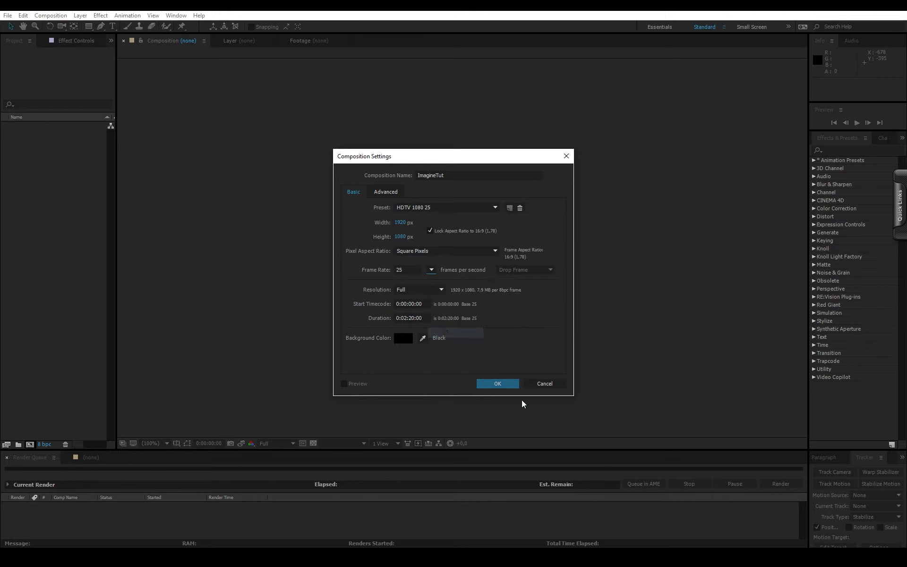
{"action": "left_click", "coordinate": [493, 383]}
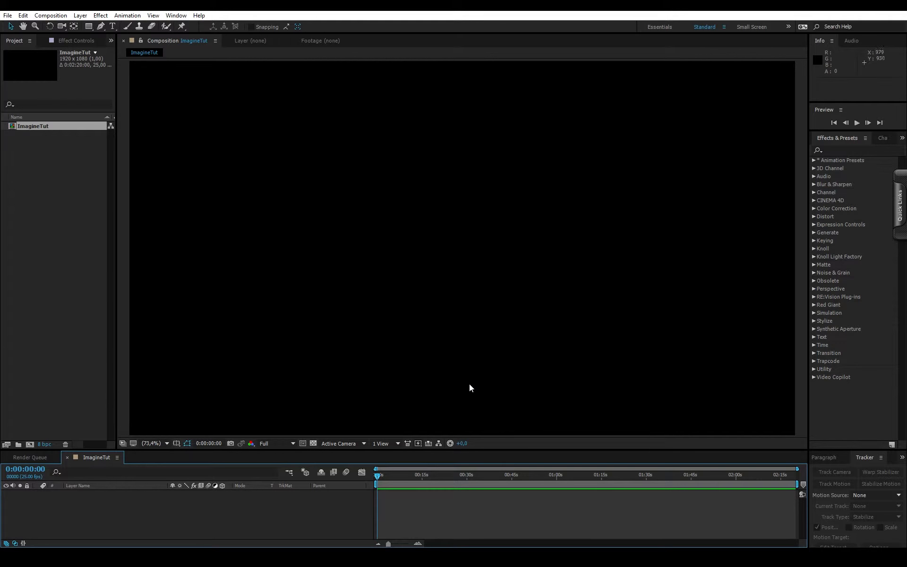
- Import the ImagineText.[0001-0070].tif sequence from the Vid_04_imagineAE images folder with its alpha interpreted as premultiplied, matted with black
{"action": "right_click", "coordinate": [34, 170]}
{"action": "mouse_move", "coordinate": [65, 220]}
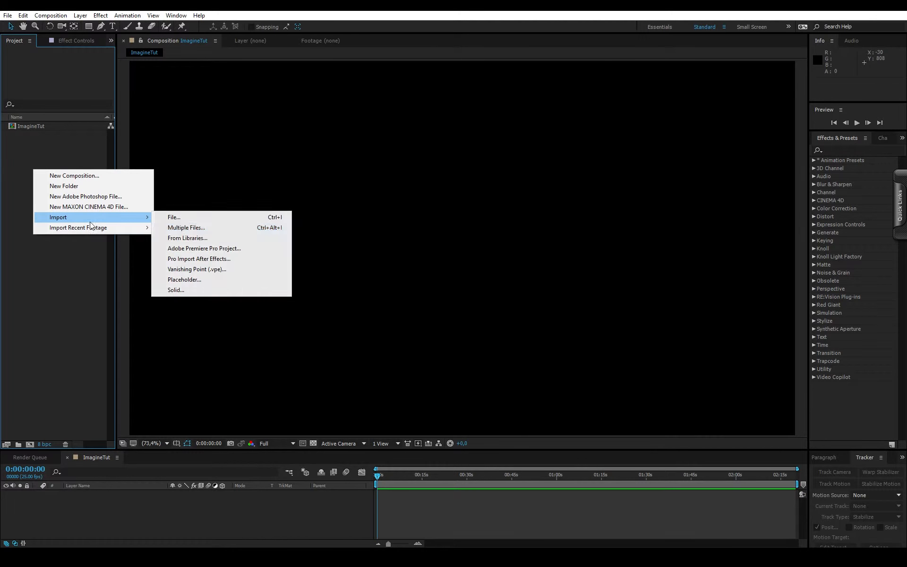
{"action": "left_click", "coordinate": [183, 218]}
{"action": "double_click", "coordinate": [268, 177]}
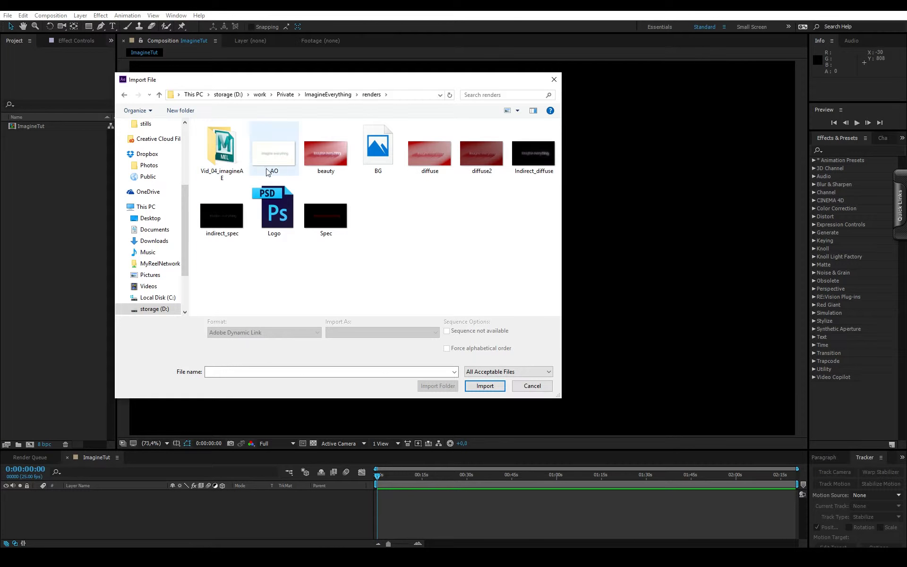
{"action": "double_click", "coordinate": [222, 153]}
{"action": "double_click", "coordinate": [218, 140]}
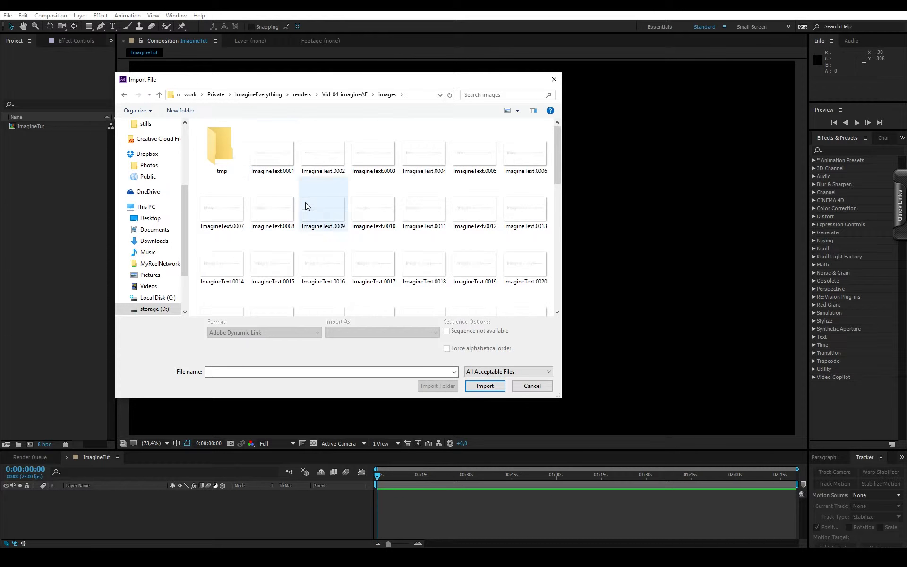
{"action": "left_click", "coordinate": [269, 158]}
{"action": "double_click", "coordinate": [265, 152]}
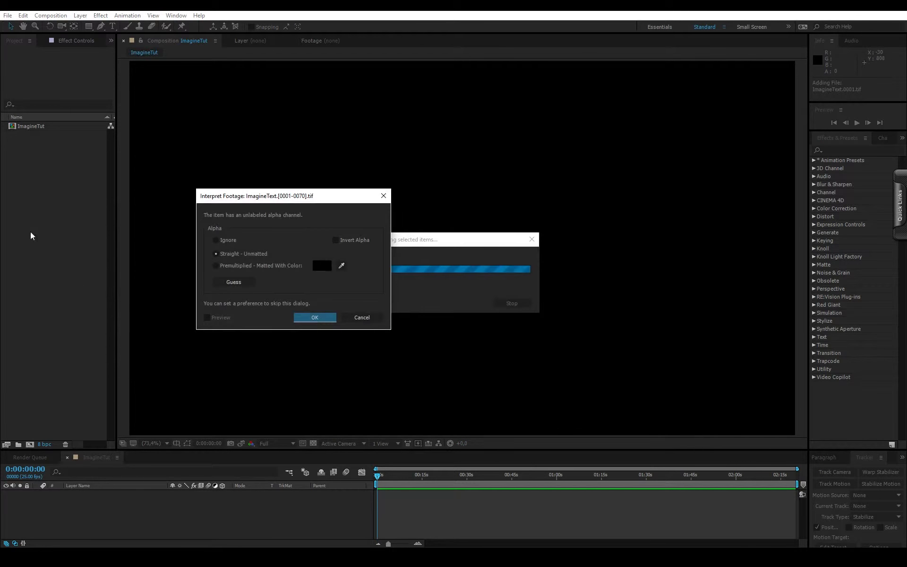
{"action": "left_click", "coordinate": [313, 317]}
- Interpret the imported ImagineText sequence at a frame rate of 25 frames per second
{"action": "right_click", "coordinate": [42, 127]}
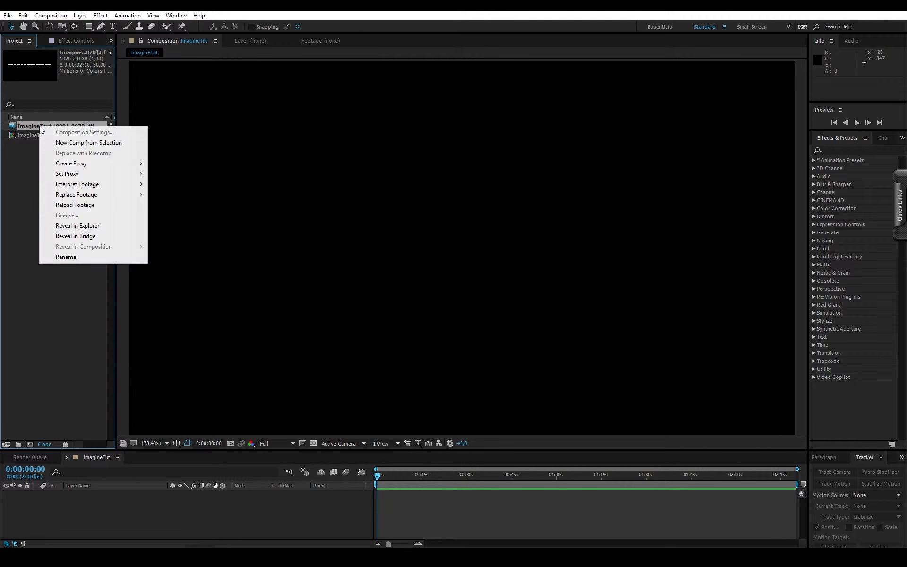
{"action": "mouse_move", "coordinate": [87, 185]}
{"action": "left_click", "coordinate": [194, 185]}
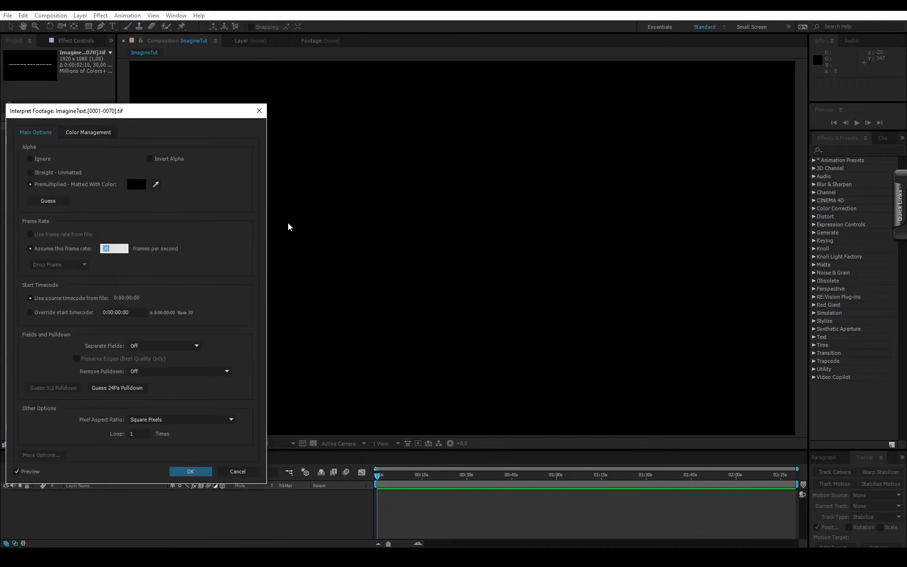
{"action": "type", "text": "25"}
{"action": "key", "text": "Return"}
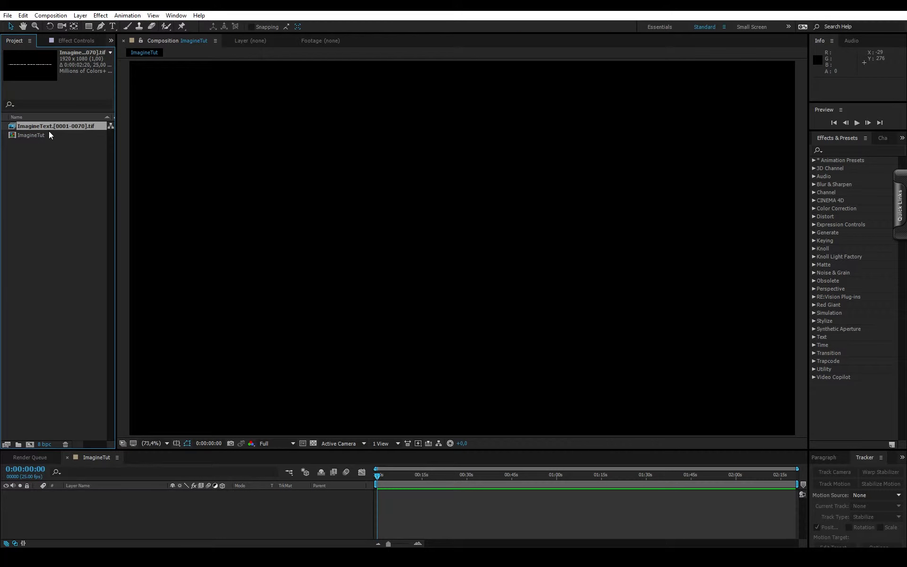
- Add the ImagineText sequence to the ImagineTut timeline starting at the first frame and preview it
{"action": "left_click_drag", "start_coordinate": [49, 127], "coordinate": [375, 507]}
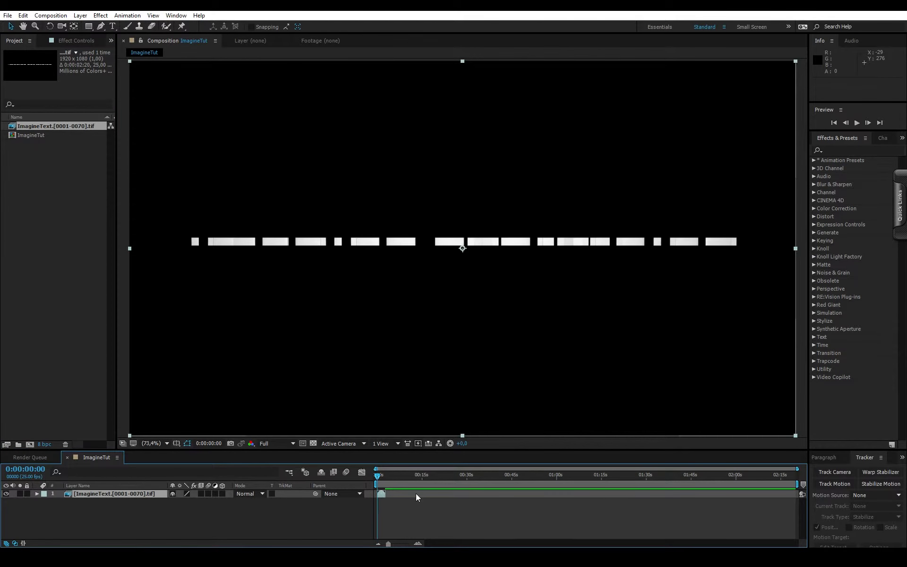
{"action": "key", "text": "space"}
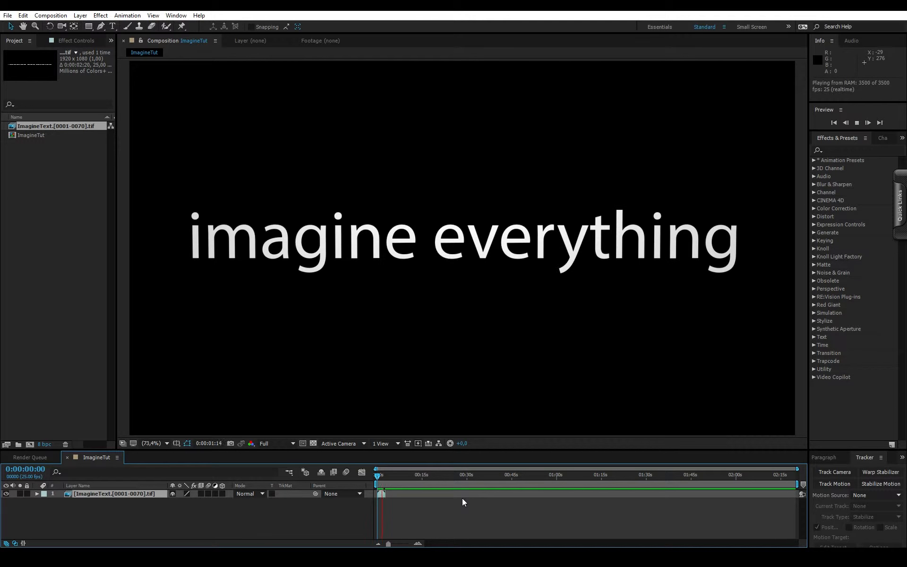
{"action": "key", "text": "space"}
- Shorten the work area to end at 0:00:02:19, with the clip, and return to the first frame
{"action": "left_click_drag", "start_coordinate": [796, 484], "coordinate": [386, 483]}
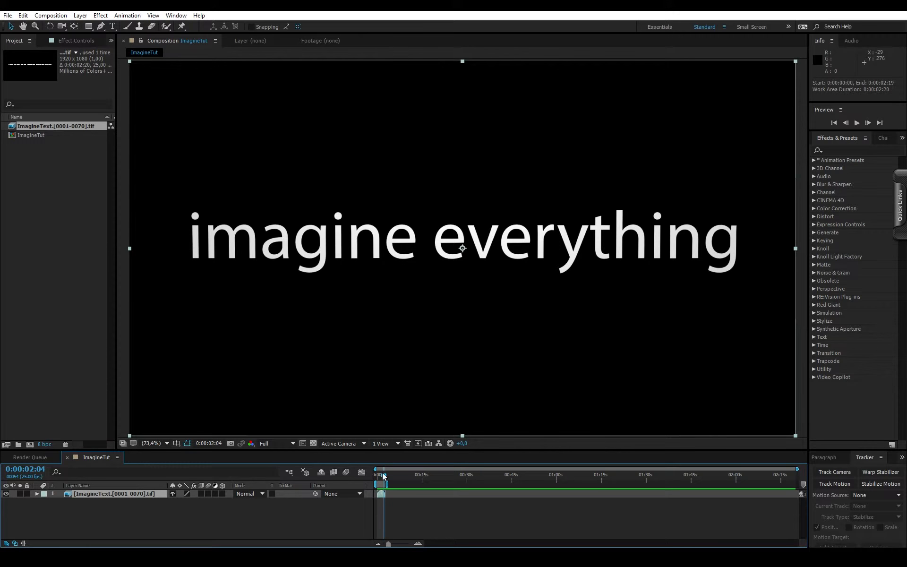
{"action": "key", "text": "Home"}
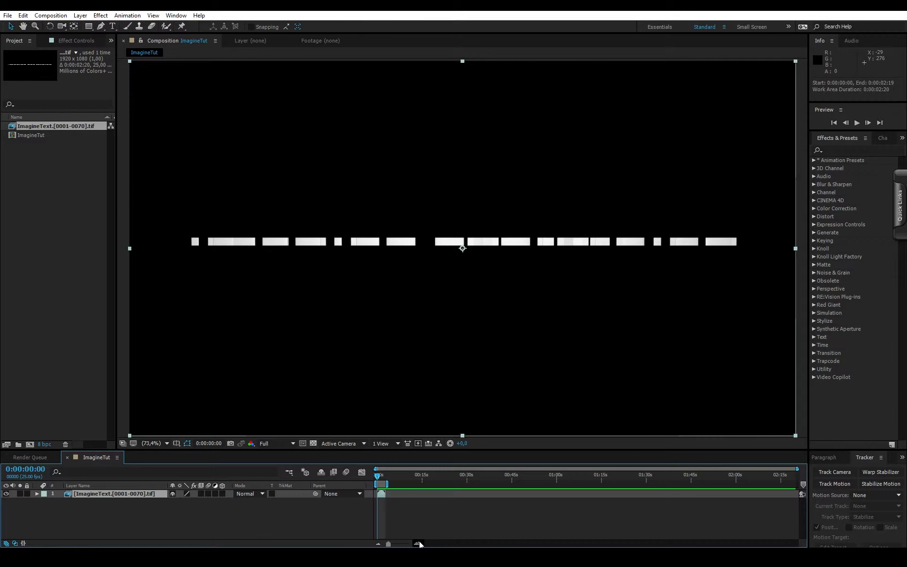
{"action": "left_click", "coordinate": [418, 543]}
{"action": "left_click", "coordinate": [418, 543]}
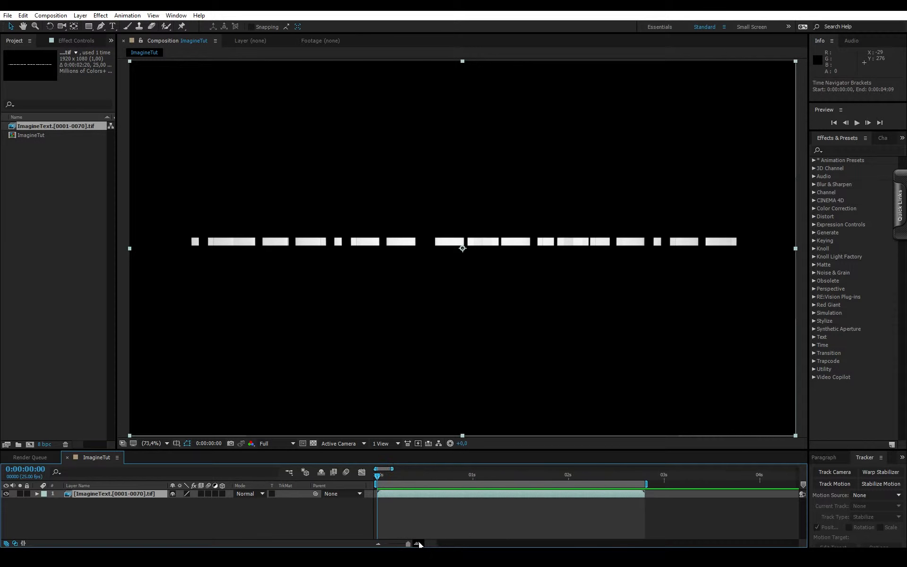
- Preview the letters' flip animation from the first frame and stop at 0:00:00:12 to examine the motion
{"action": "key", "text": "space"}
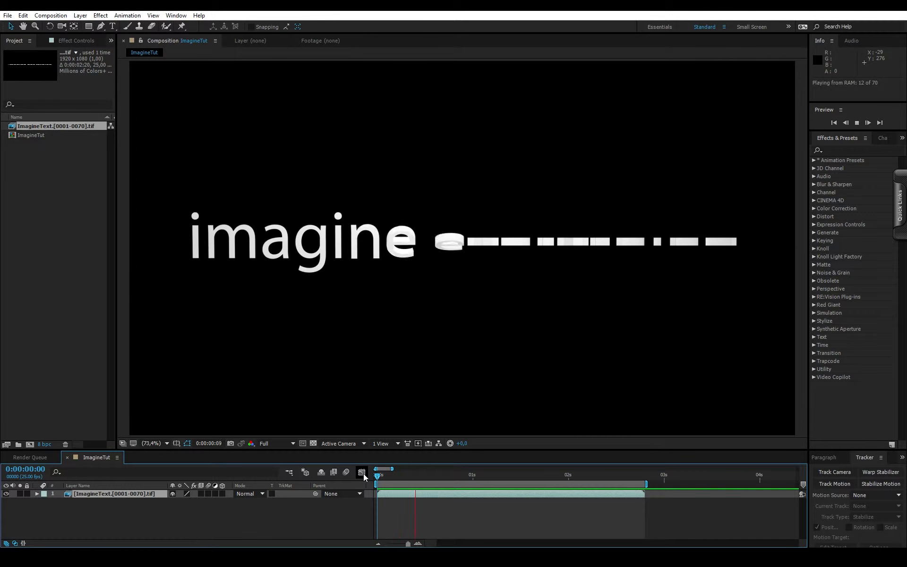
{"action": "left_click", "coordinate": [400, 475]}
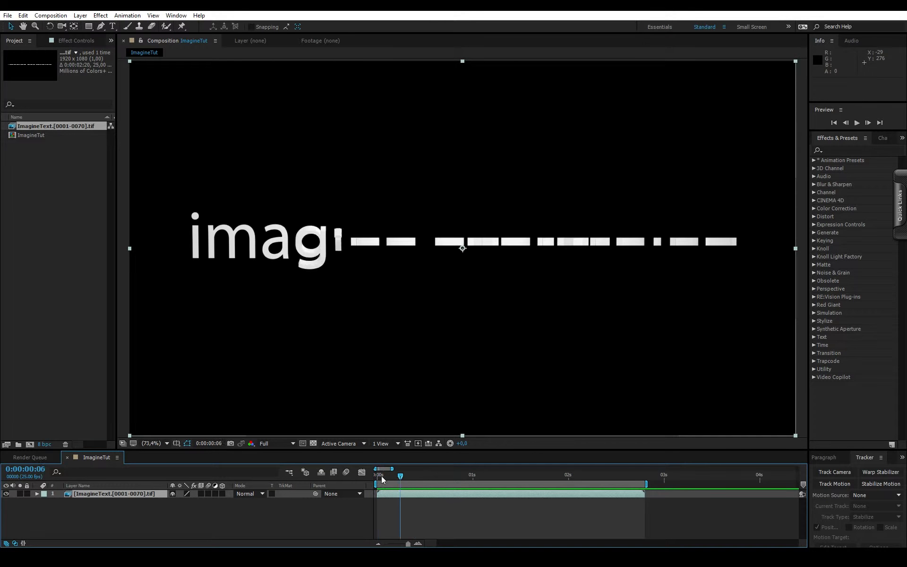
{"action": "left_click_drag", "start_coordinate": [381, 475], "coordinate": [361, 471]}
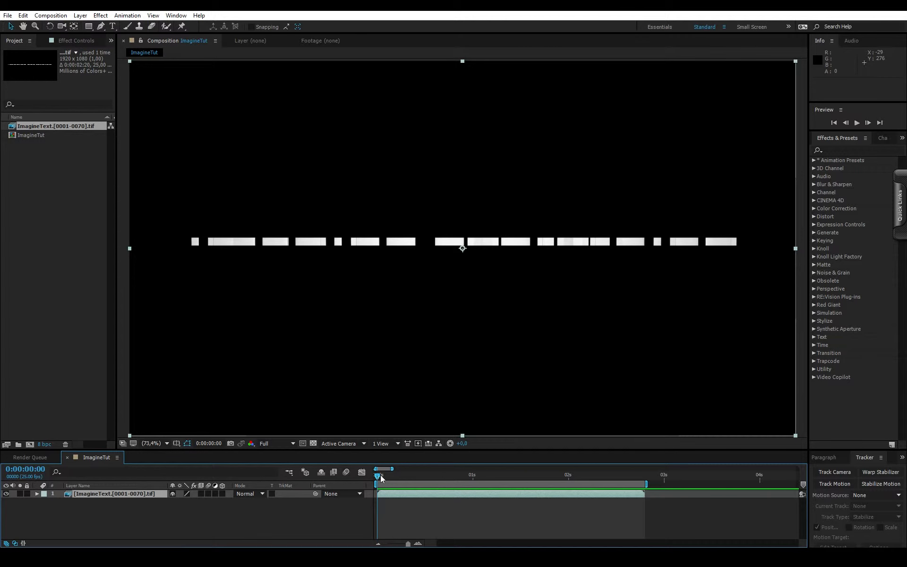
{"action": "key", "text": "space"}
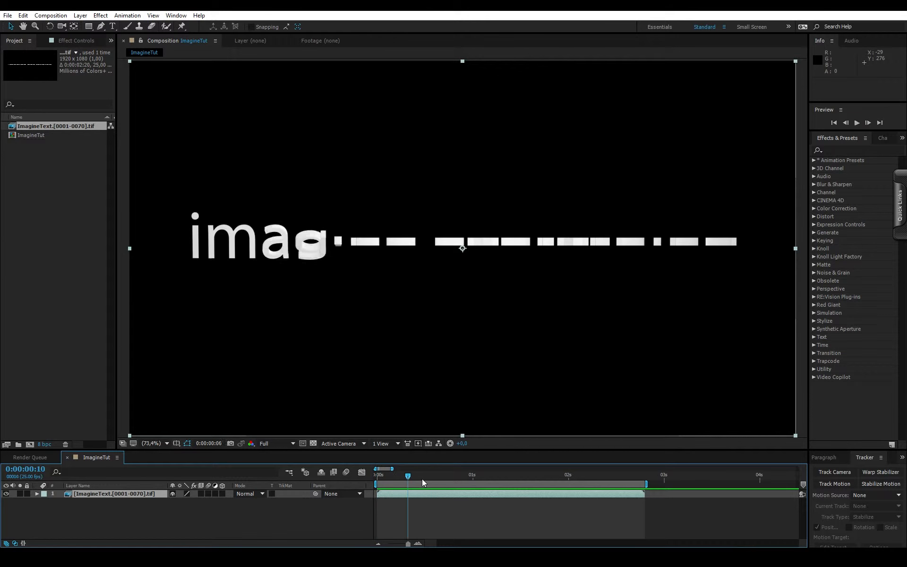
- Apply the RE:Vision RSMB Pro motion blur effect to the ImagineText layer and check it at 0:00:00:16
{"action": "left_click", "coordinate": [75, 40]}
{"action": "right_click", "coordinate": [27, 150]}
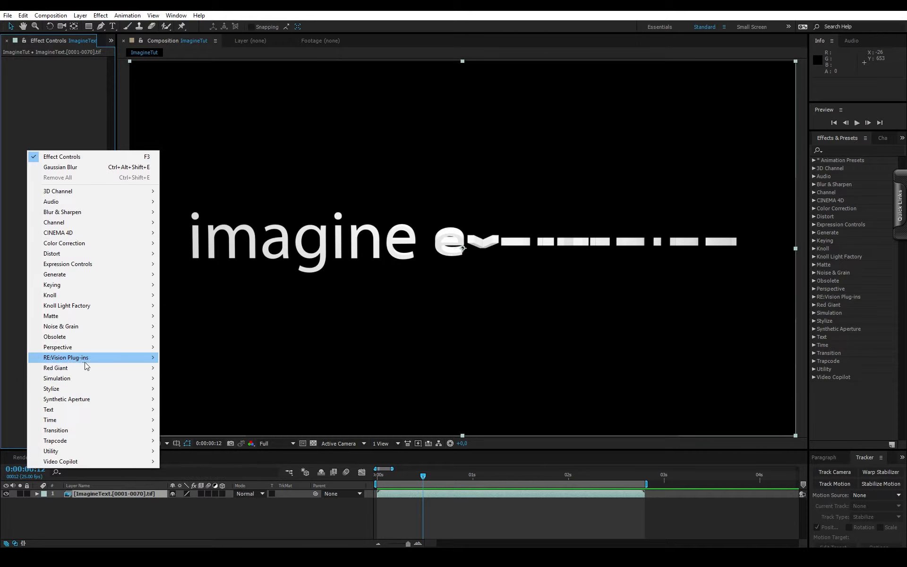
{"action": "mouse_move", "coordinate": [109, 359]}
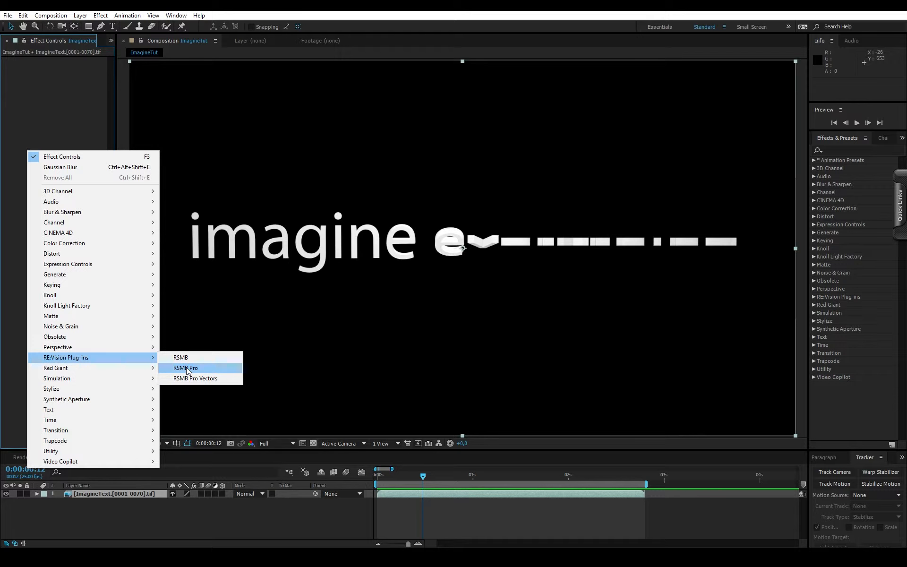
{"action": "left_click", "coordinate": [187, 368]}
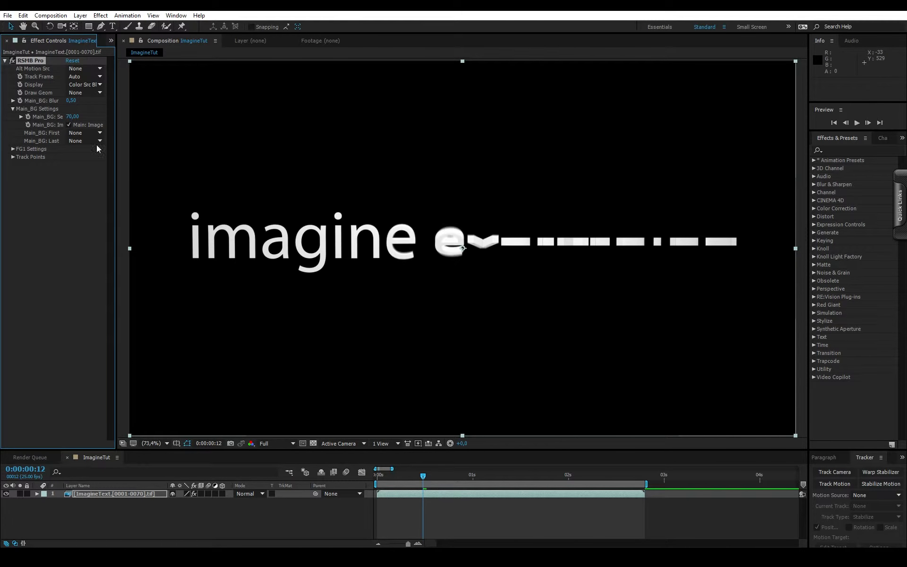
{"action": "left_click_drag", "start_coordinate": [423, 472], "coordinate": [437, 474]}
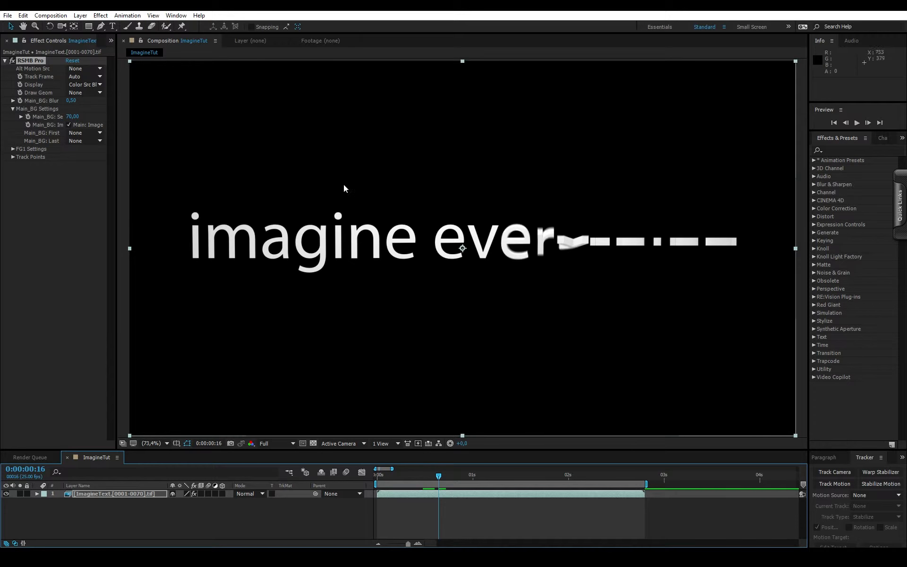
- Set the RSMB Pro blur amount to 10 and its sensitivity to 100, and preview the animation from the first frame
{"action": "left_click_drag", "start_coordinate": [70, 102], "coordinate": [124, 101]}
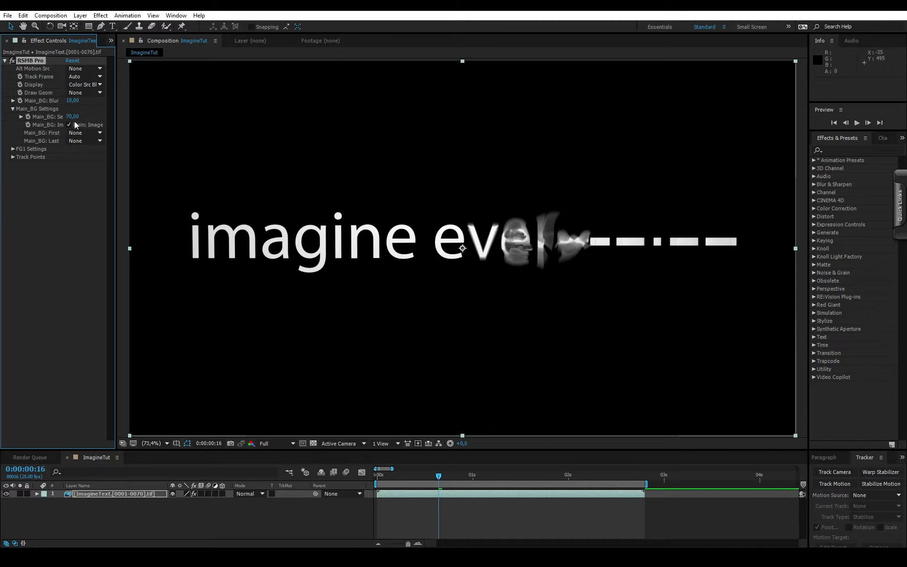
{"action": "left_click_drag", "start_coordinate": [72, 117], "coordinate": [86, 117]}
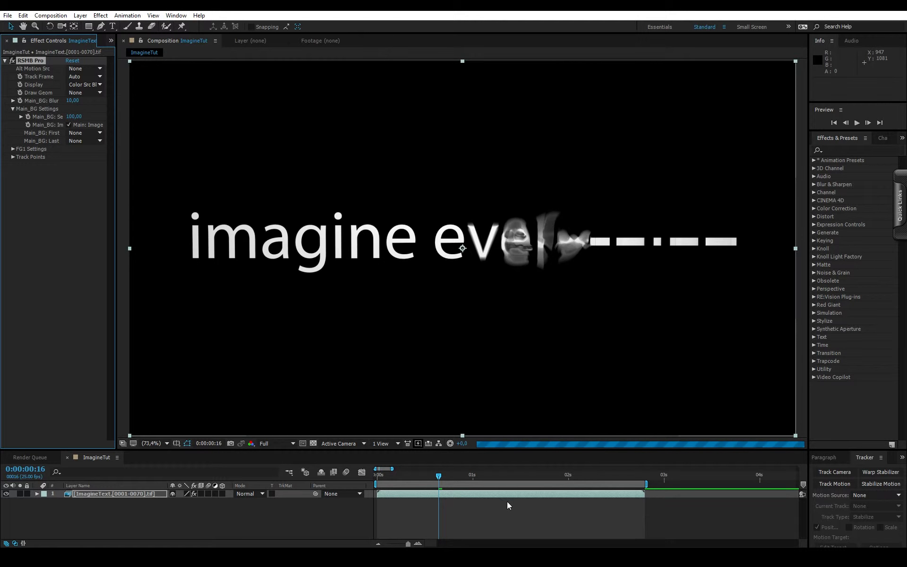
{"action": "left_click", "coordinate": [376, 474]}
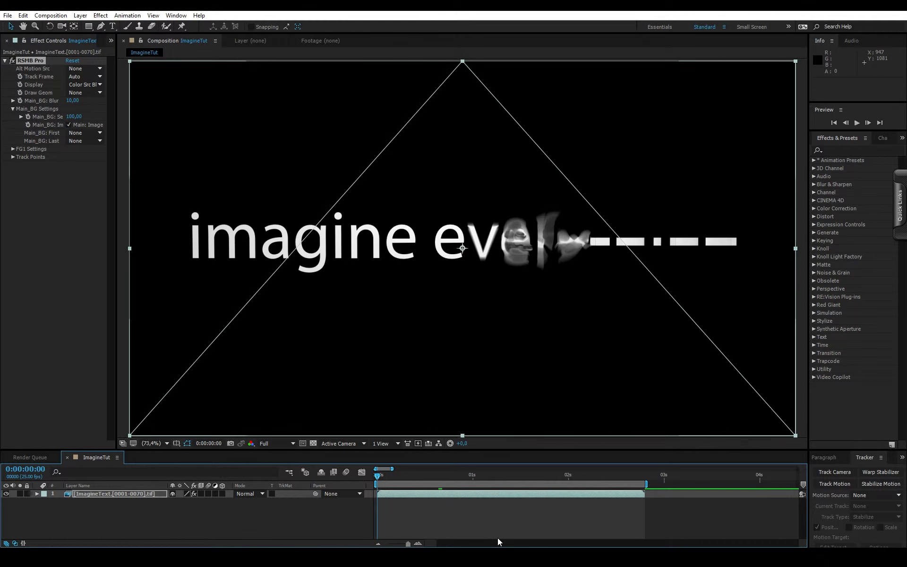
{"action": "key", "text": "space"}
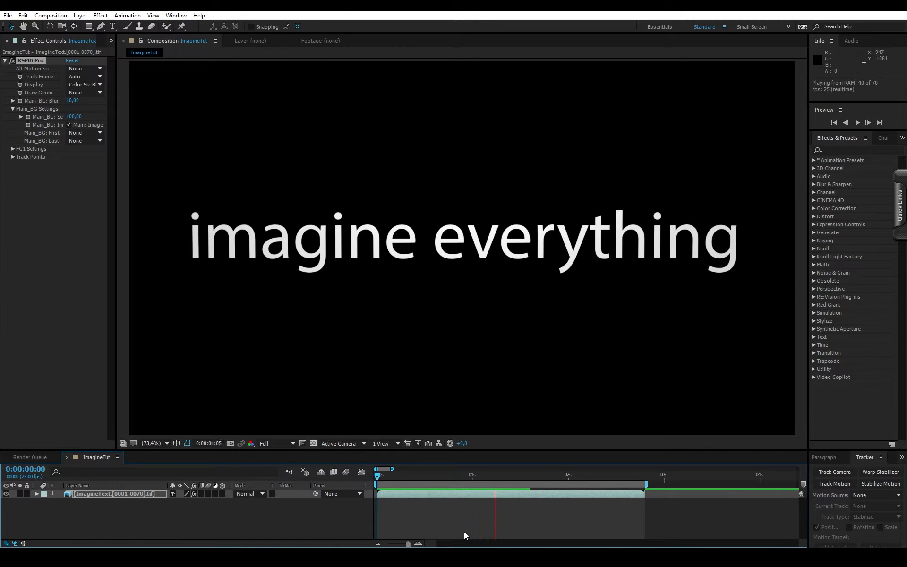
{"action": "left_click", "coordinate": [406, 497]}
{"action": "key", "text": "space"}
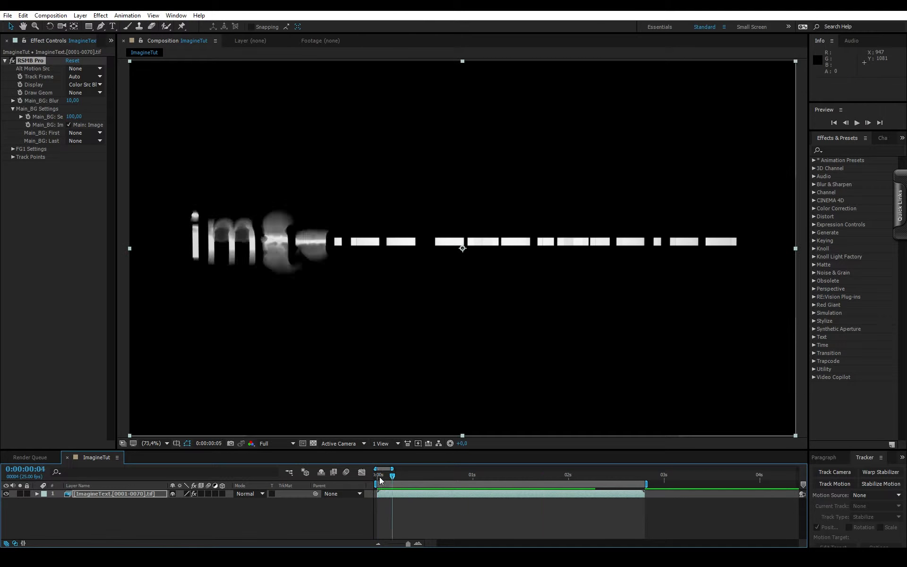
{"action": "key", "text": "space"}
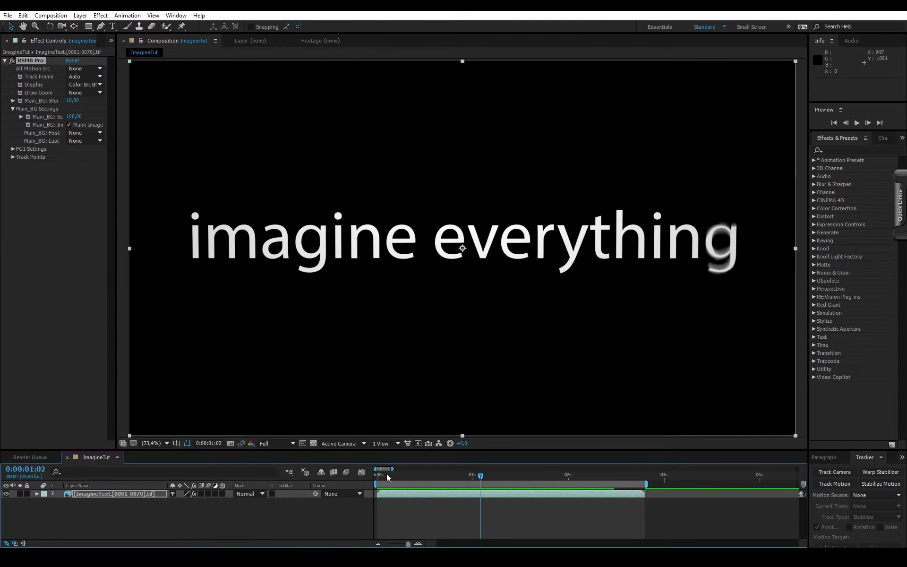
- Draw a four-point Pen mask on the ImagineText layer around everything after the first letter "i", and invert it
{"action": "left_click", "coordinate": [100, 26]}
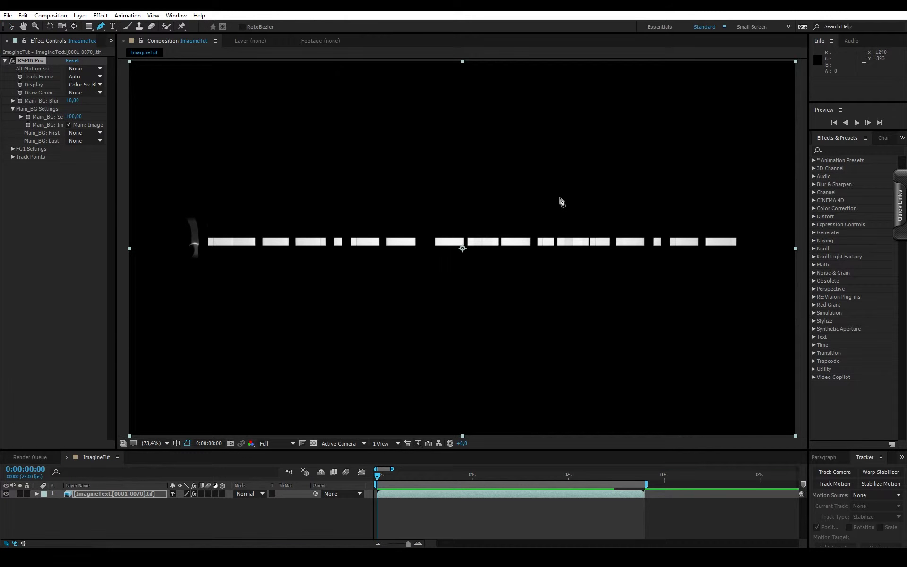
{"action": "left_click", "coordinate": [773, 122]}
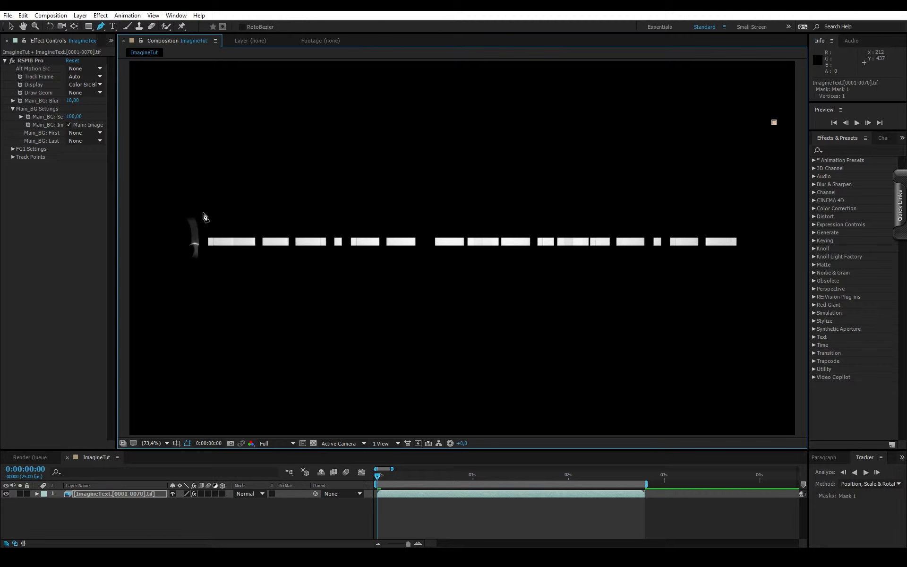
{"action": "left_click", "coordinate": [202, 212]}
{"action": "left_click", "coordinate": [202, 308]}
{"action": "left_click", "coordinate": [770, 354]}
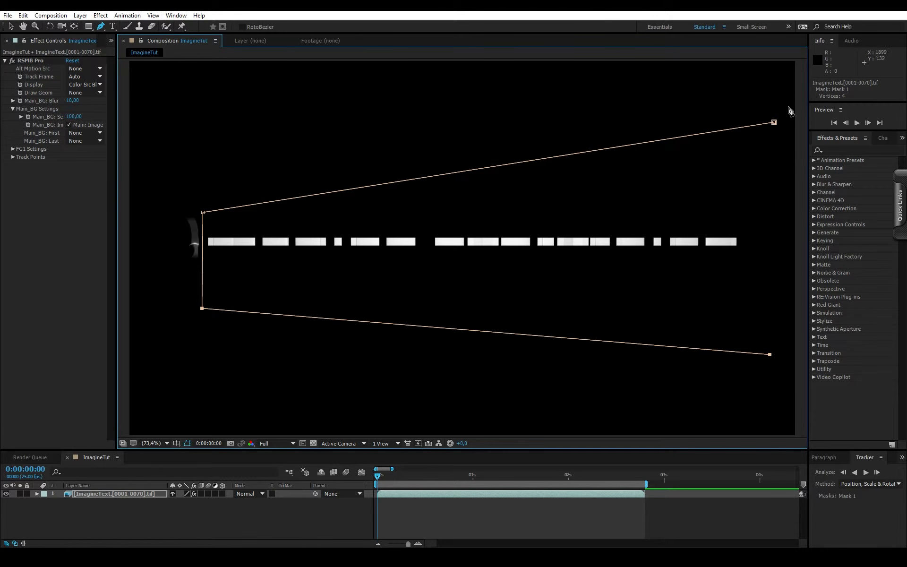
{"action": "left_click", "coordinate": [773, 121]}
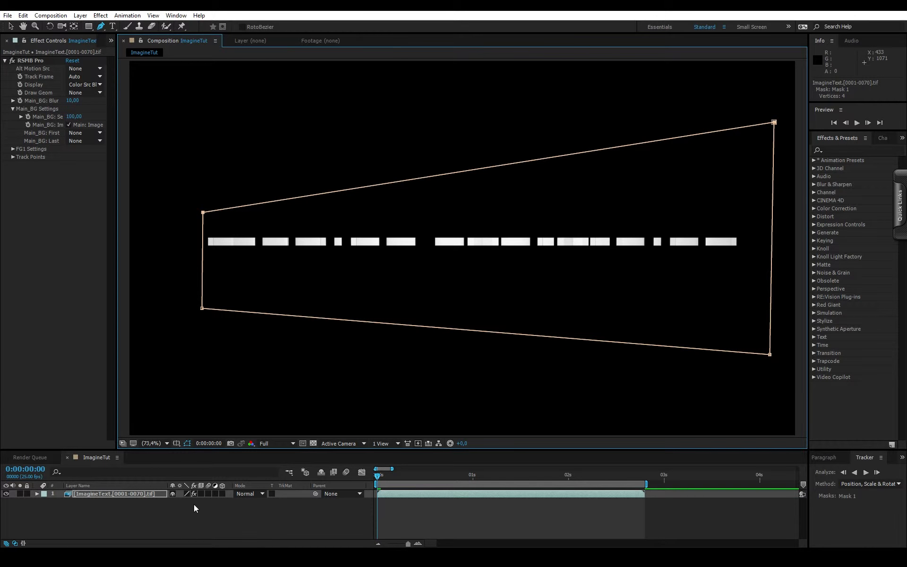
{"action": "left_click", "coordinate": [37, 493]}
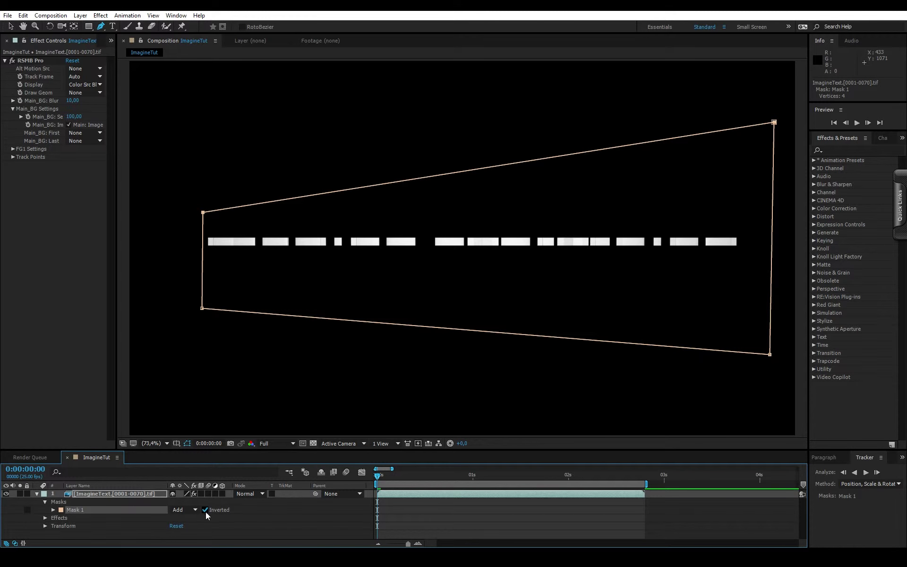
{"action": "left_click", "coordinate": [54, 510]}
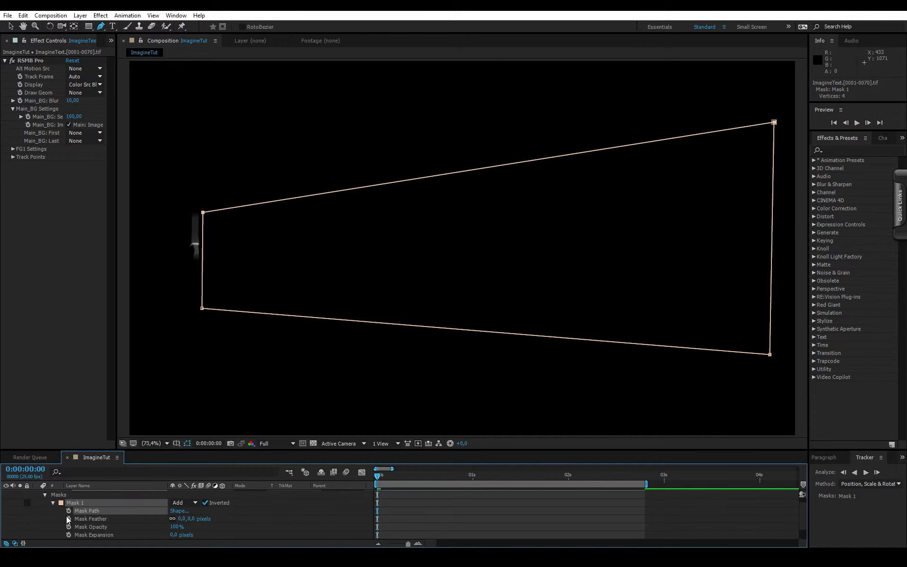
- Keyframe the Mask Path at the first frame and at 0:00:00:08, shifting the mask there to just past the "n" of "imagine"
{"action": "left_click", "coordinate": [11, 26]}
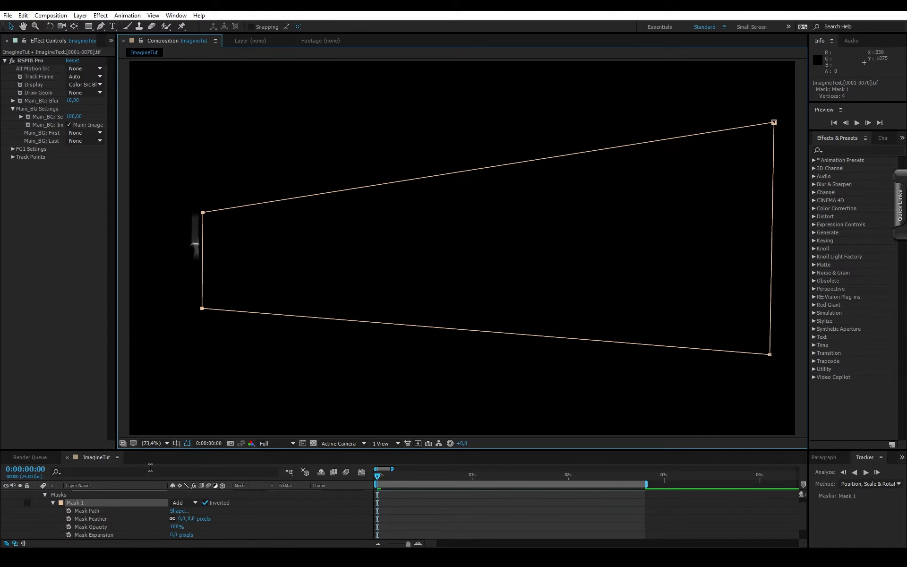
{"action": "left_click", "coordinate": [69, 510]}
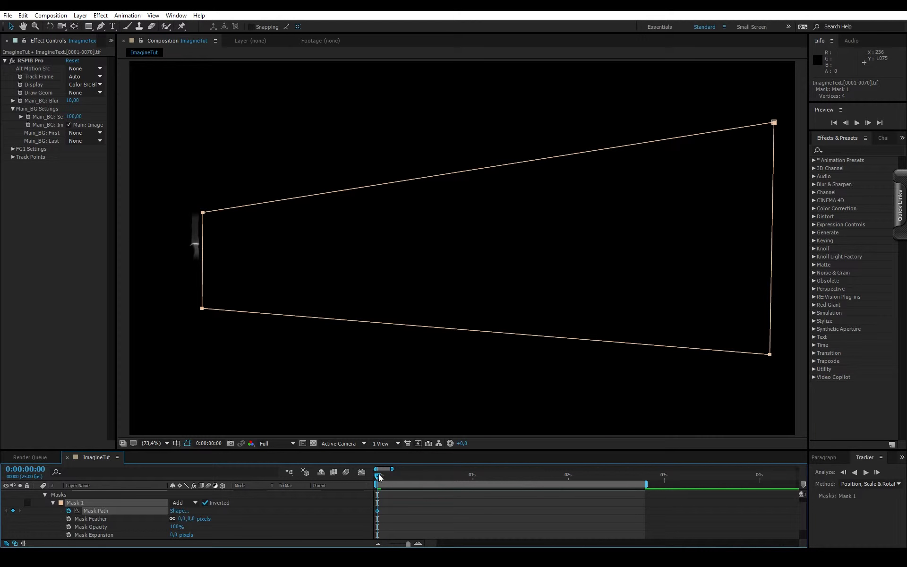
{"action": "left_click_drag", "start_coordinate": [378, 474], "coordinate": [407, 474]}
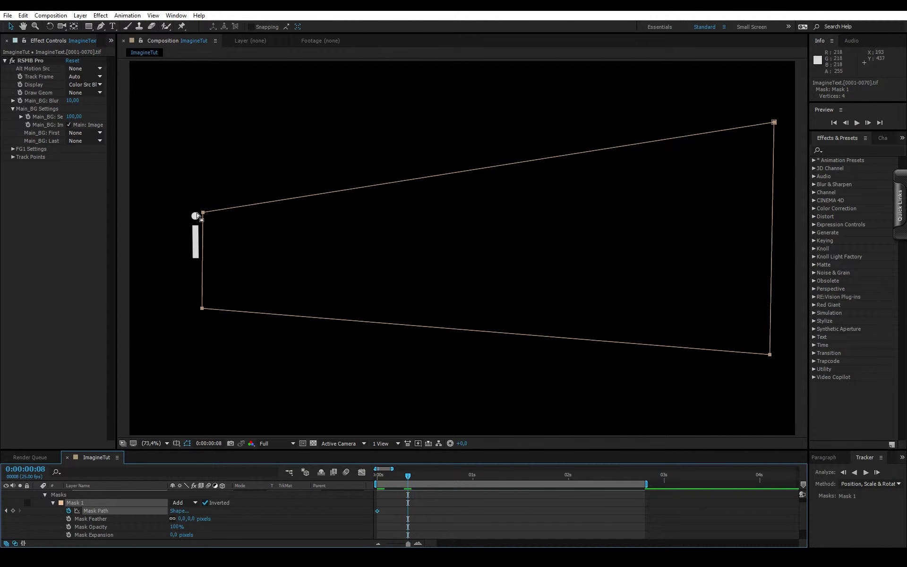
{"action": "left_click_drag", "start_coordinate": [201, 213], "coordinate": [651, 204]}
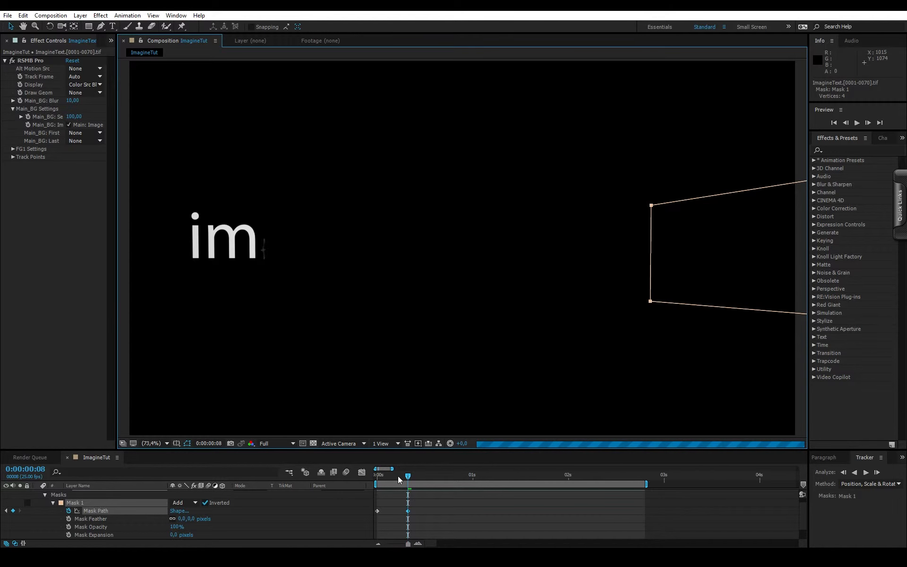
{"action": "left_click", "coordinate": [375, 477]}
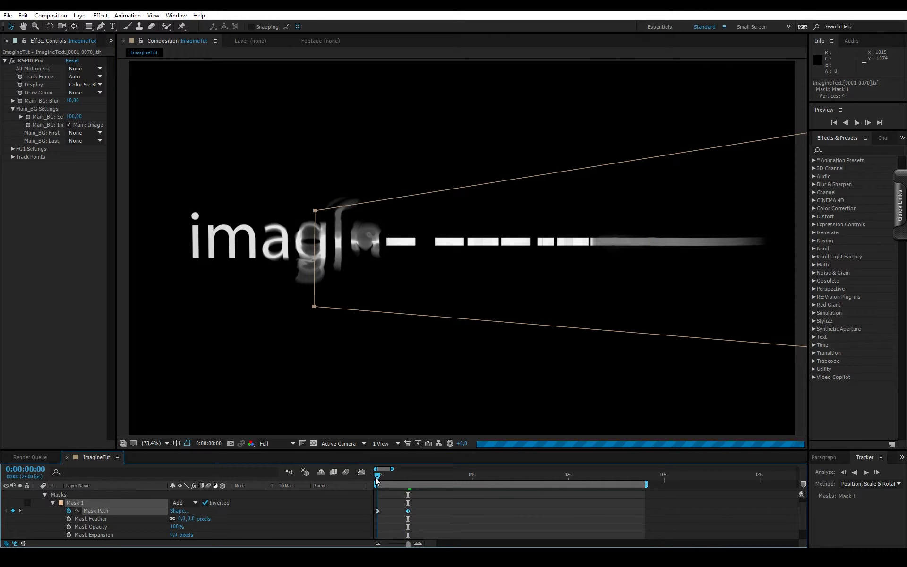
{"action": "left_click_drag", "start_coordinate": [376, 477], "coordinate": [407, 477]}
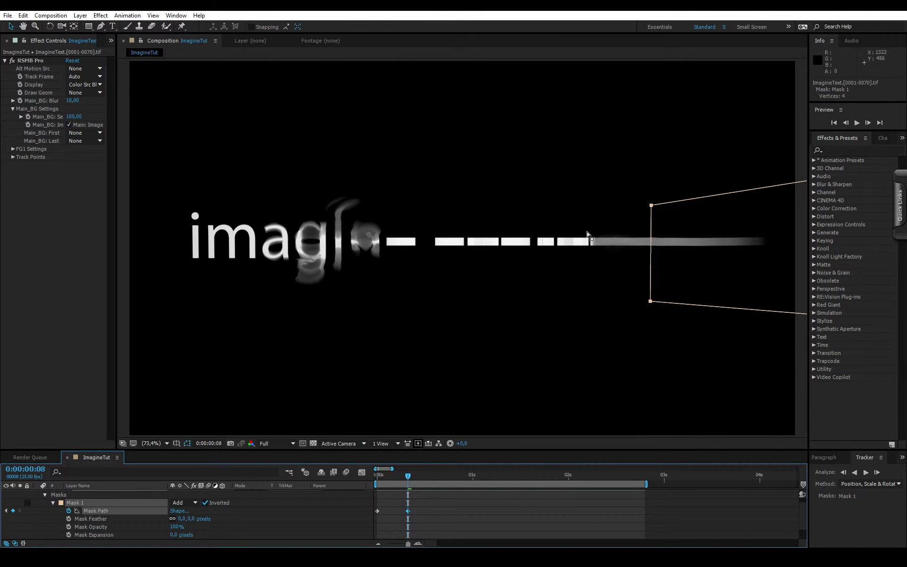
{"action": "left_click_drag", "start_coordinate": [651, 302], "coordinate": [388, 281]}
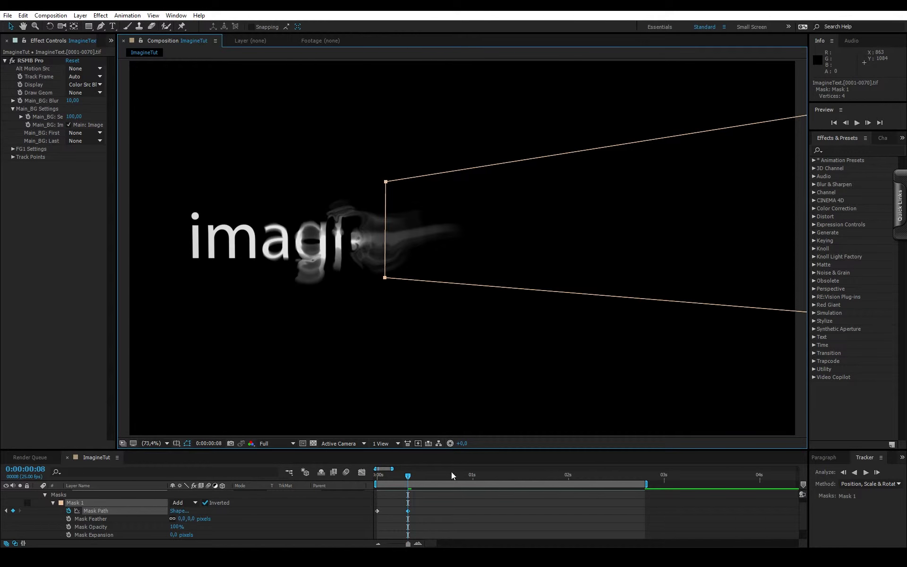
- Disable the RSMB Pro effect and, at 0:00:00:18, move the mask to just past the "y" of "everything"
{"action": "left_click", "coordinate": [12, 62]}
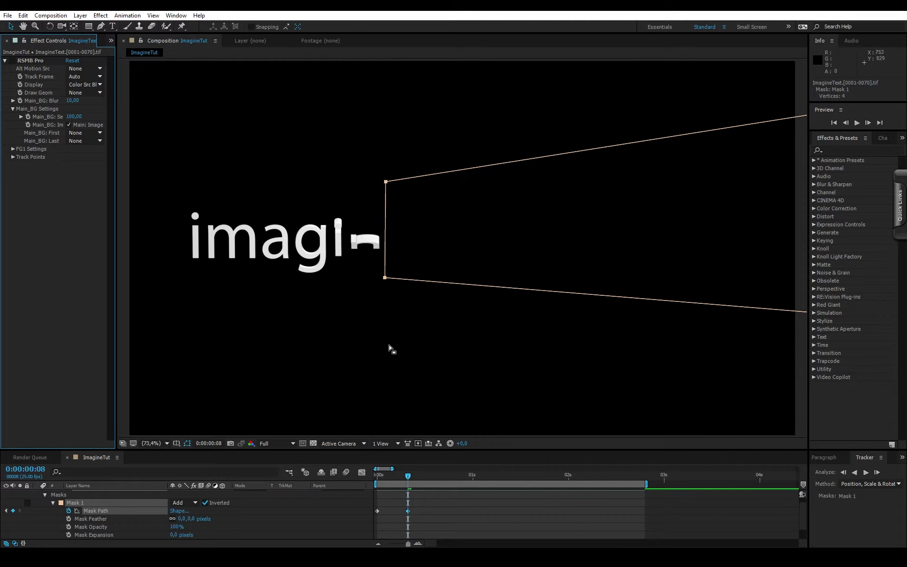
{"action": "left_click", "coordinate": [409, 474]}
{"action": "key", "text": "space"}
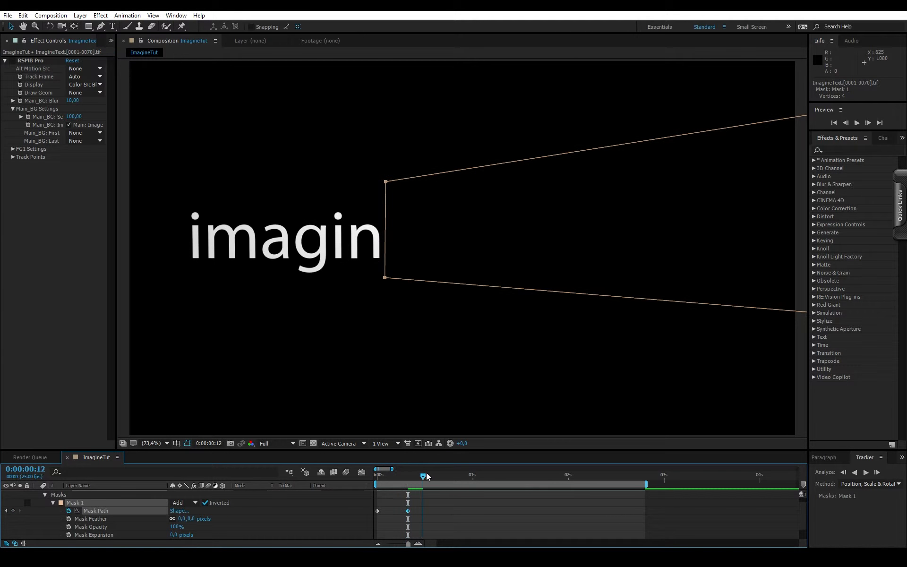
{"action": "left_click_drag", "start_coordinate": [387, 278], "coordinate": [589, 284]}
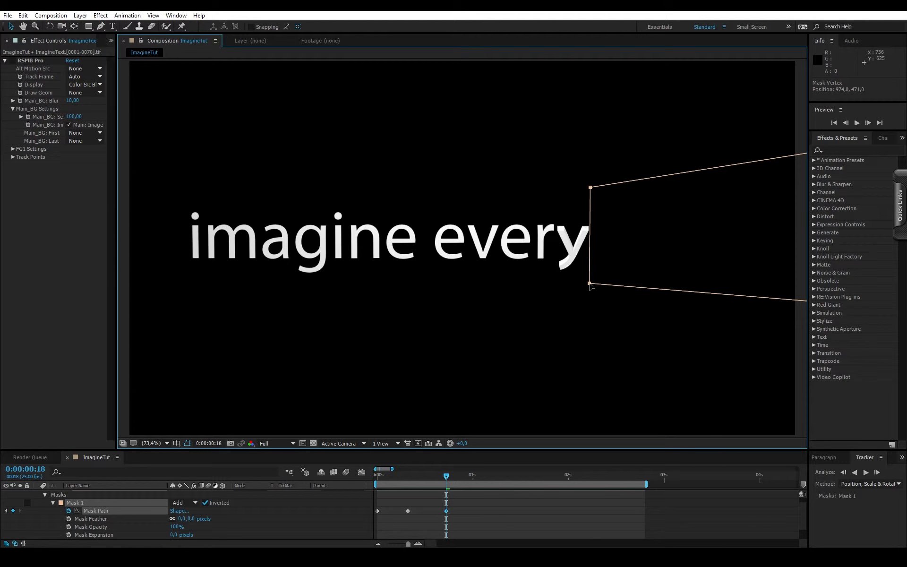
- Move the mask past the final "g" just after 0:00:01:00, and nudge it clear of the second "e" in "everything" at 0:00:00:15
{"action": "key", "text": "space"}
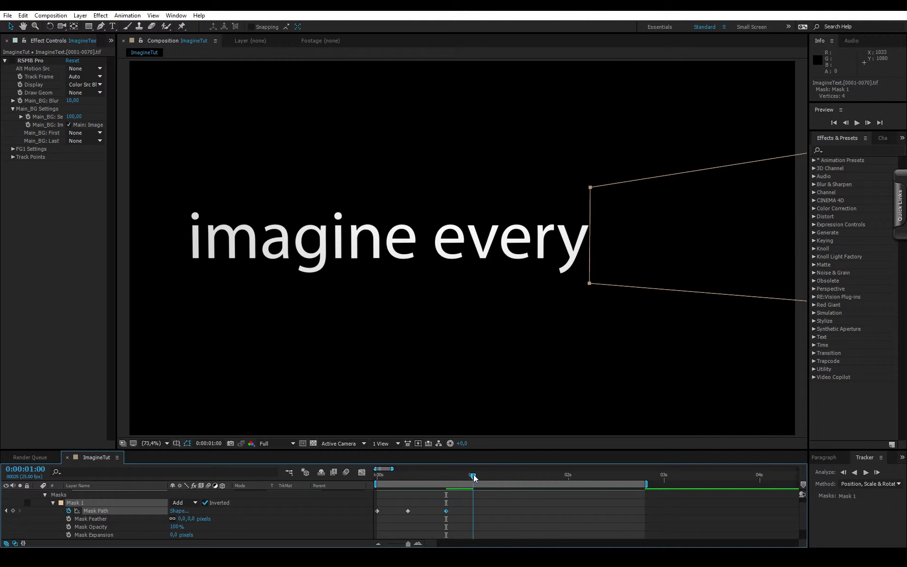
{"action": "left_click_drag", "start_coordinate": [590, 284], "coordinate": [741, 289]}
{"action": "left_click_drag", "start_coordinate": [477, 476], "coordinate": [434, 478]}
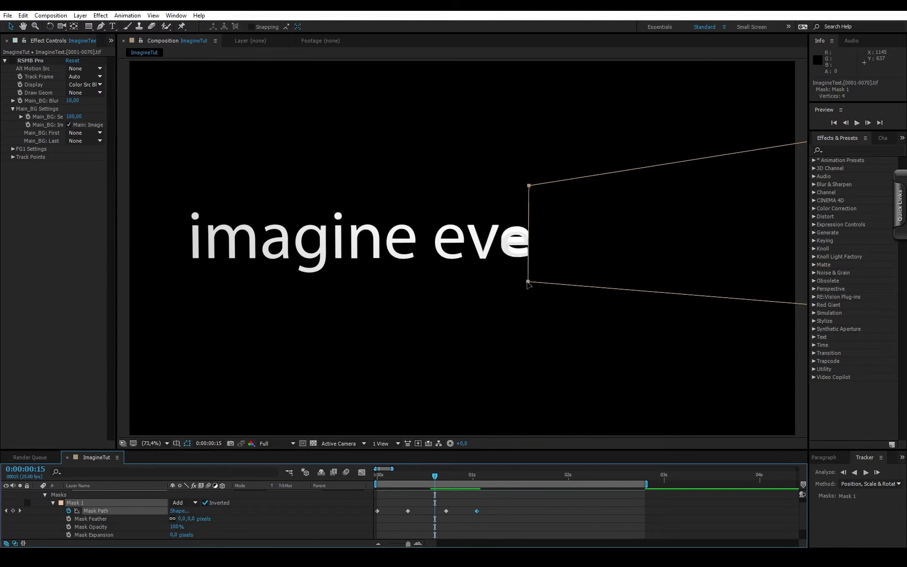
{"action": "left_click_drag", "start_coordinate": [527, 283], "coordinate": [532, 283]}
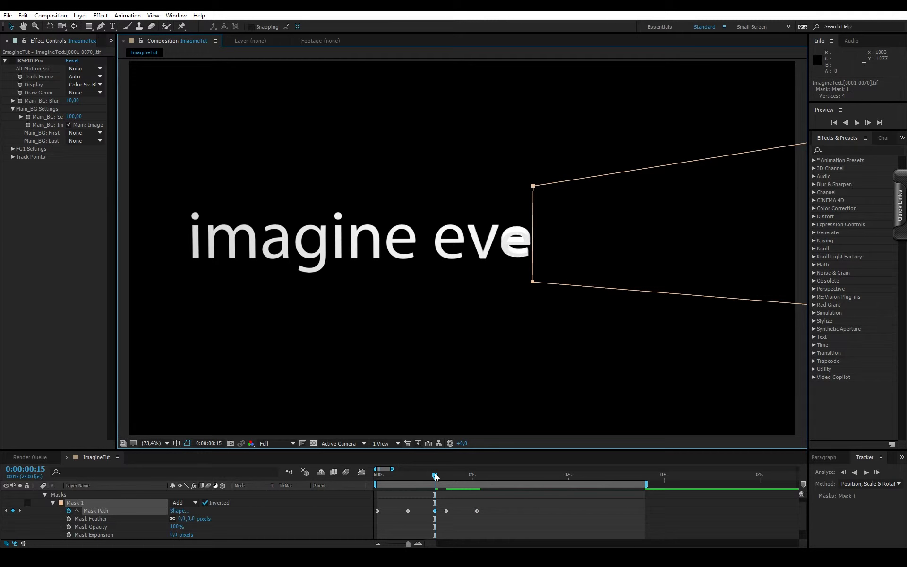
- Set the mask's feather to 21 pixels and re-enable the RSMB Pro effect at the first frame
{"action": "left_click_drag", "start_coordinate": [435, 476], "coordinate": [377, 468]}
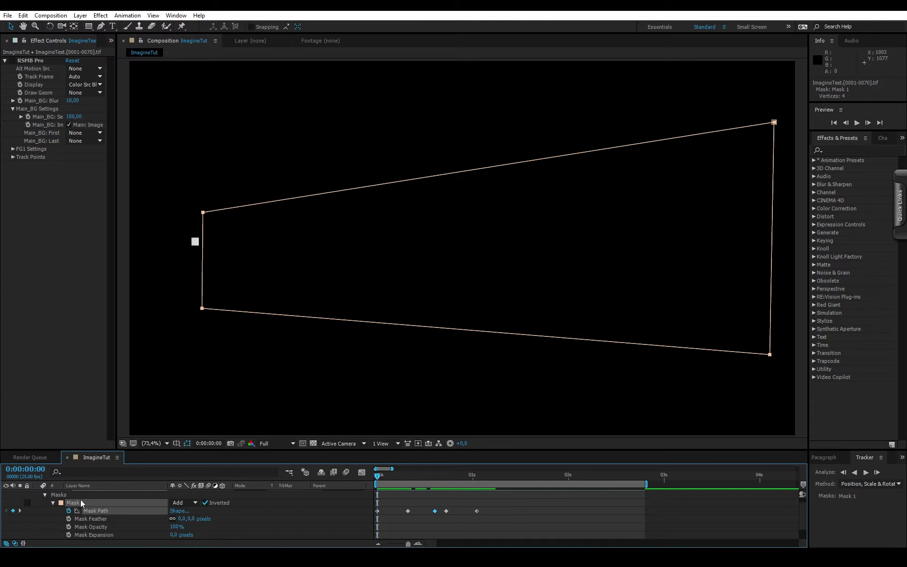
{"action": "left_click_drag", "start_coordinate": [183, 520], "coordinate": [199, 522]}
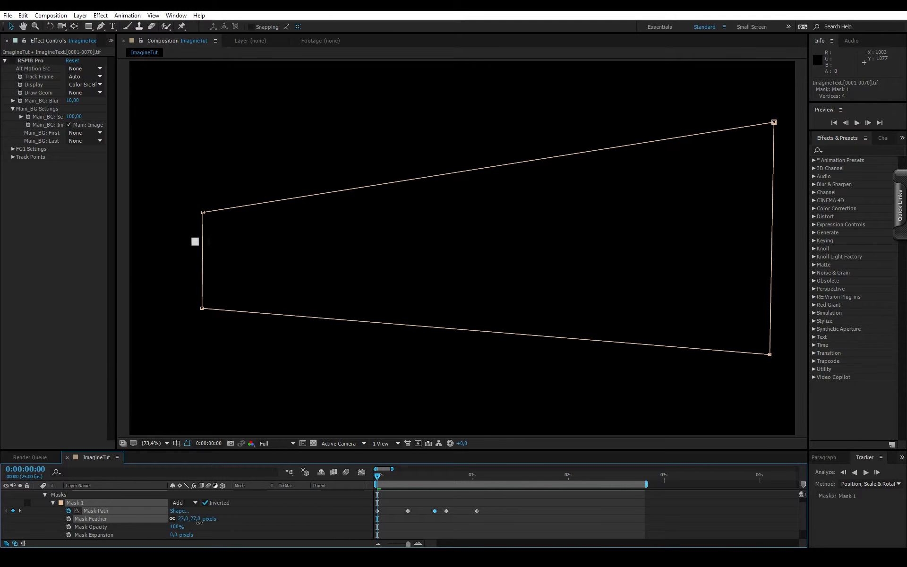
{"action": "left_click", "coordinate": [393, 513]}
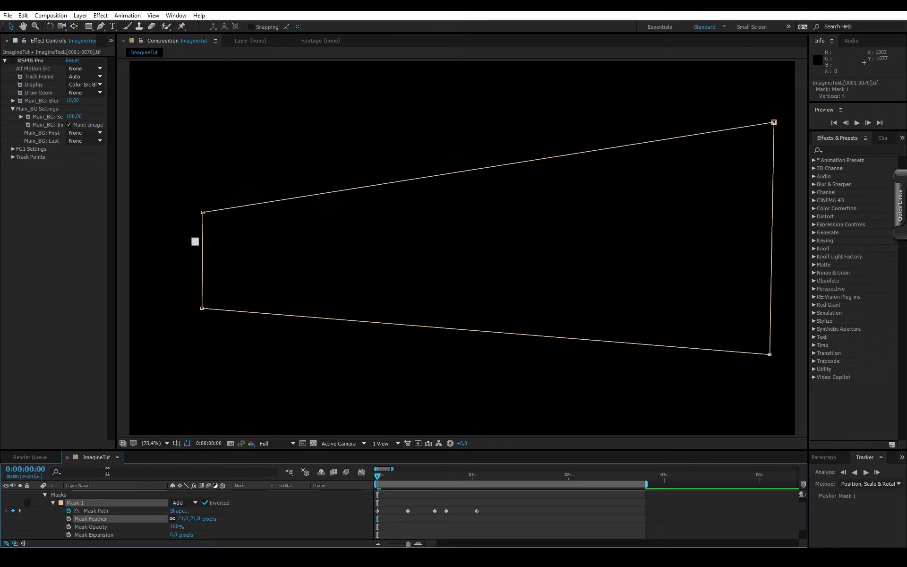
{"action": "left_click", "coordinate": [12, 60]}
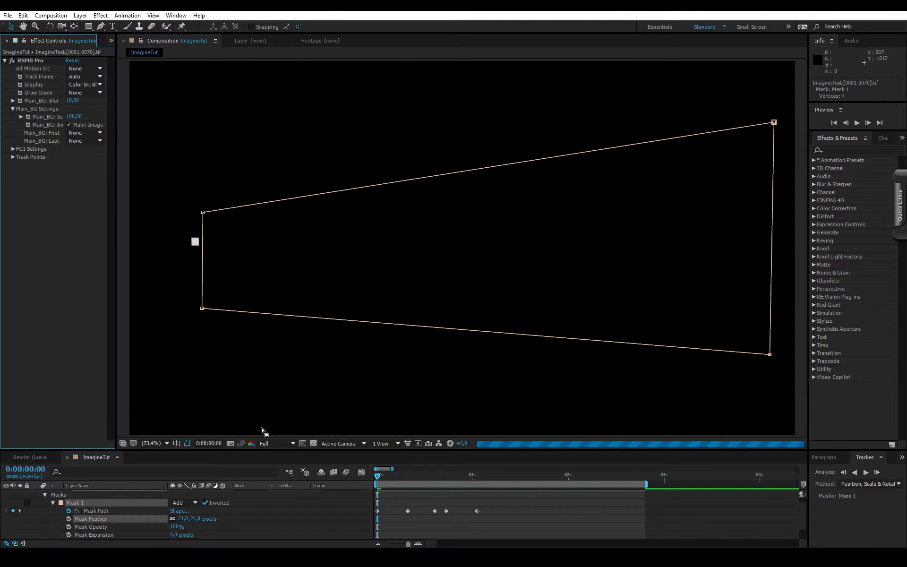
- Preview the masked text reveal with motion blur repeatedly from the first frame
{"action": "left_click", "coordinate": [378, 477]}
{"action": "key", "text": "space"}
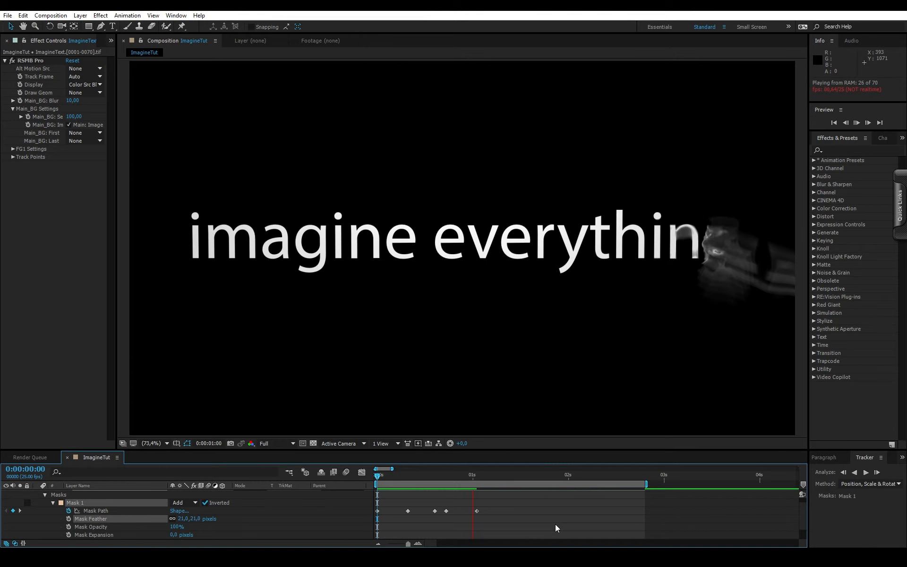
{"action": "left_click", "coordinate": [400, 474]}
{"action": "left_click_drag", "start_coordinate": [381, 480], "coordinate": [373, 481]}
{"action": "key", "text": "space"}
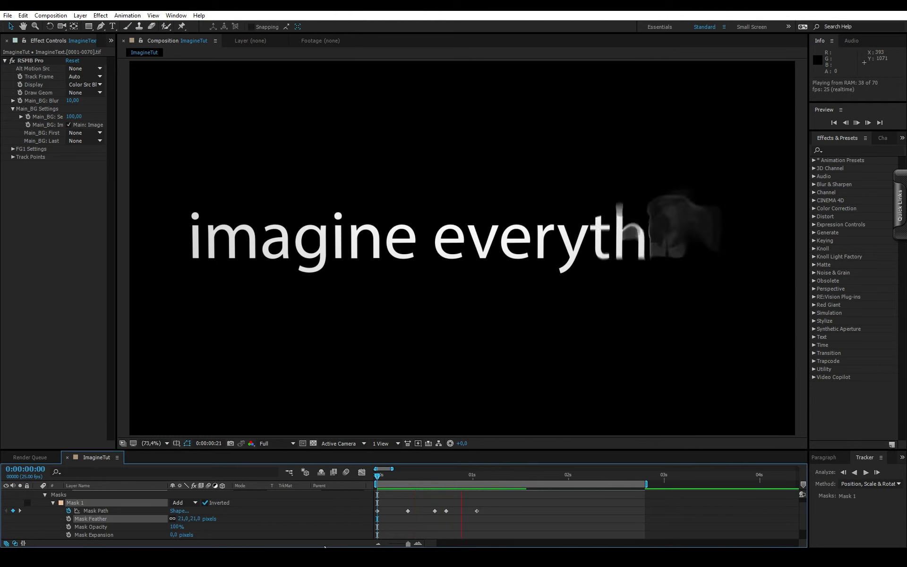
{"action": "key", "text": "space"}
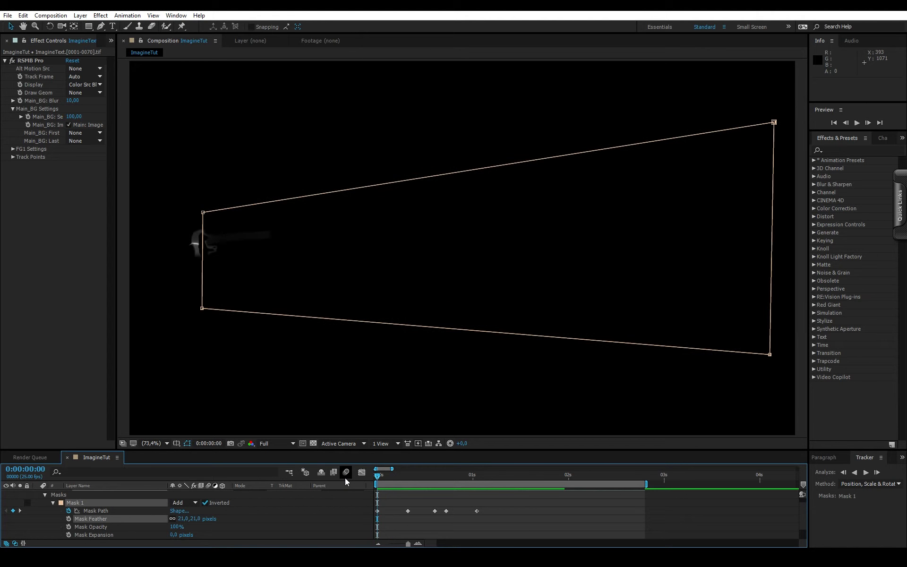
{"action": "key", "text": "space"}
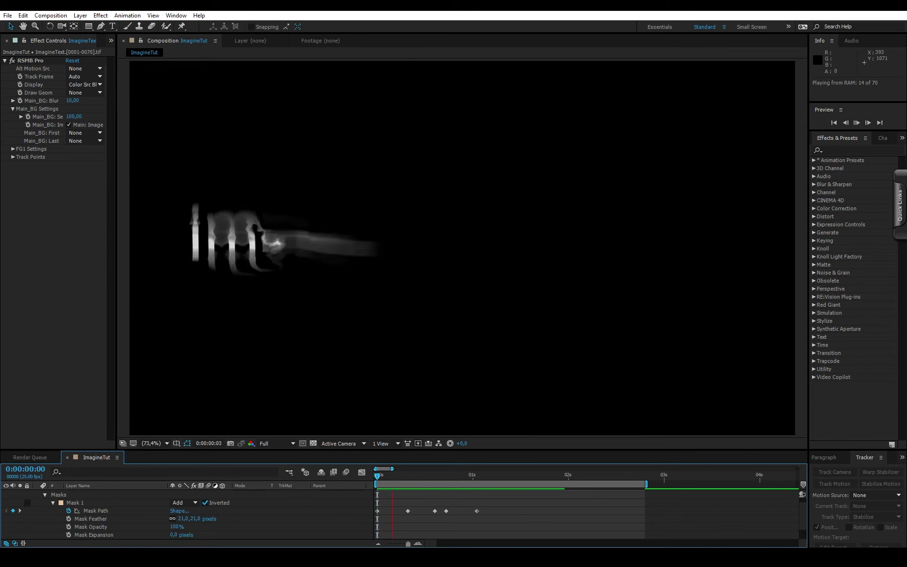
{"action": "mouse_move", "coordinate": [378, 562]}
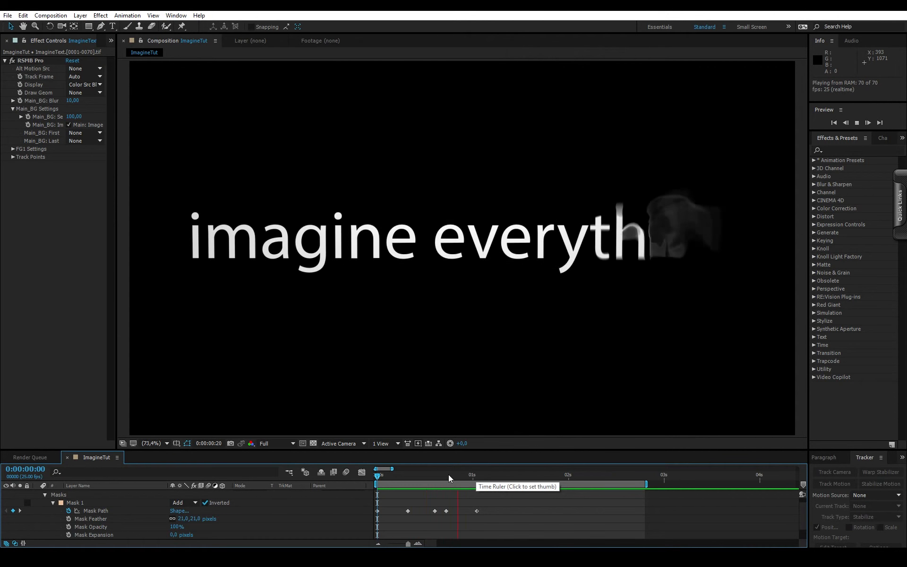
- Return to the first frame, turn off RSMB Pro and preview the masked reveal without motion blur
{"action": "left_click_drag", "start_coordinate": [438, 476], "coordinate": [340, 480]}
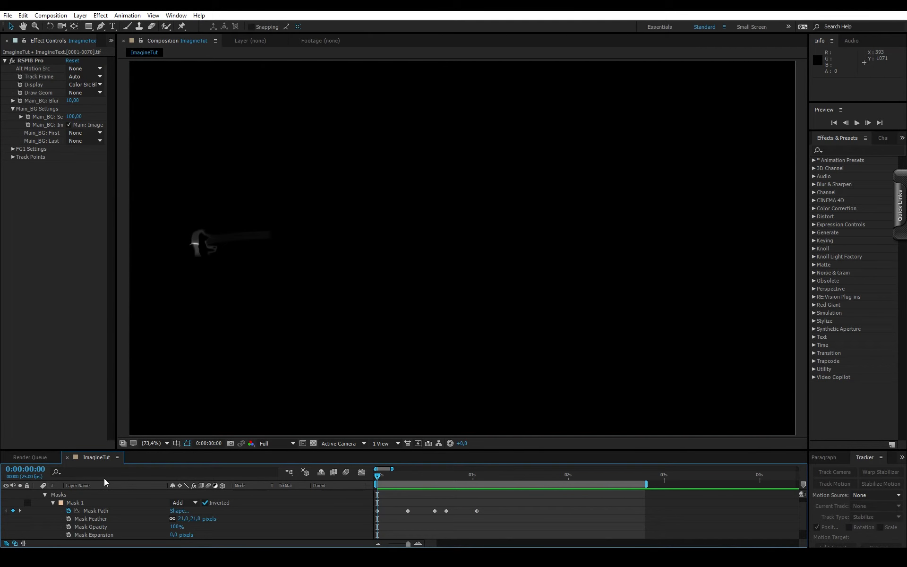
{"action": "left_click", "coordinate": [11, 61]}
{"action": "key", "text": "space"}
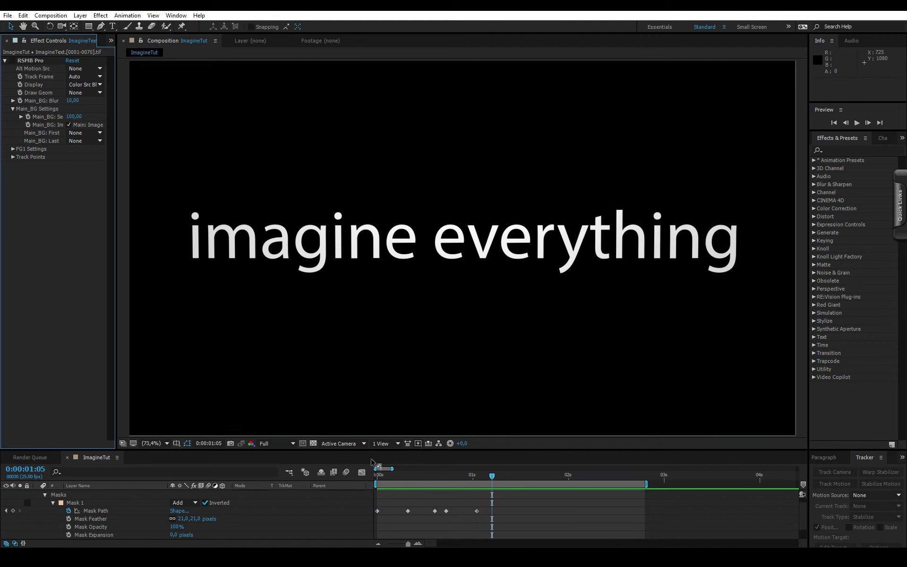
- Return to the first frame, search the effects for "motio" and apply CC Force Motion Blur to the text layer below RSMB Pro
{"action": "left_click", "coordinate": [399, 465]}
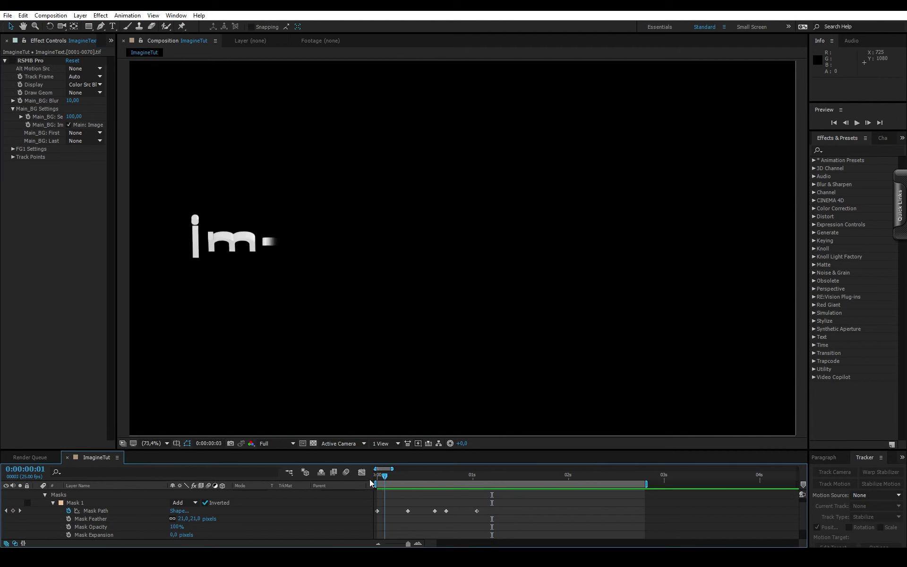
{"action": "left_click", "coordinate": [838, 149]}
{"action": "type", "text": "motio"}
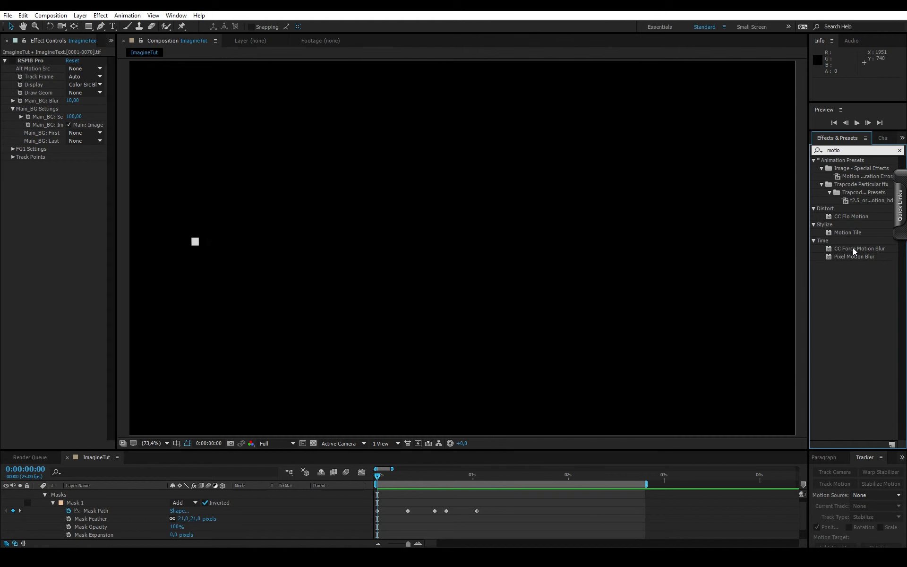
{"action": "left_click_drag", "start_coordinate": [852, 248], "coordinate": [89, 338]}
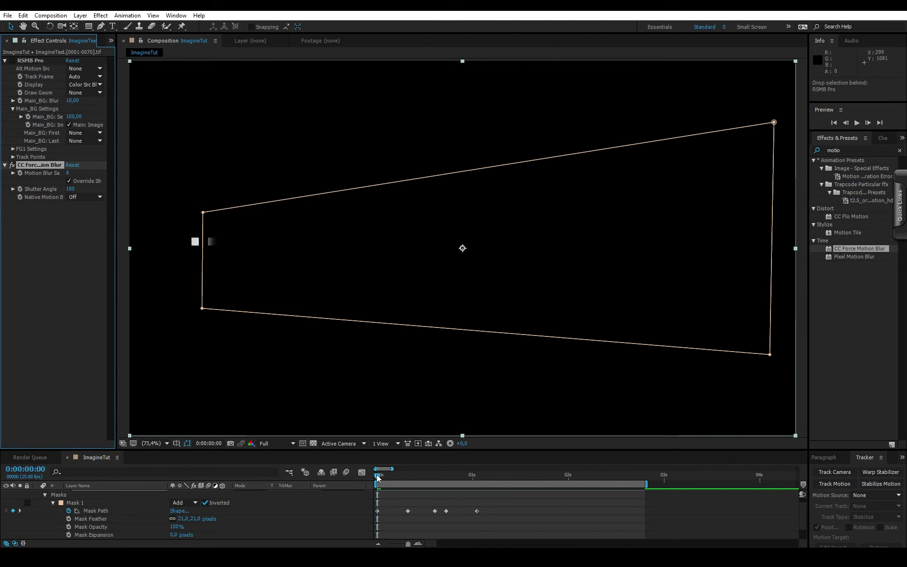
- Preview the reveal with CC Force Motion Blur and set the effect's Motion Blur Samples to 95
{"action": "key", "text": "space"}
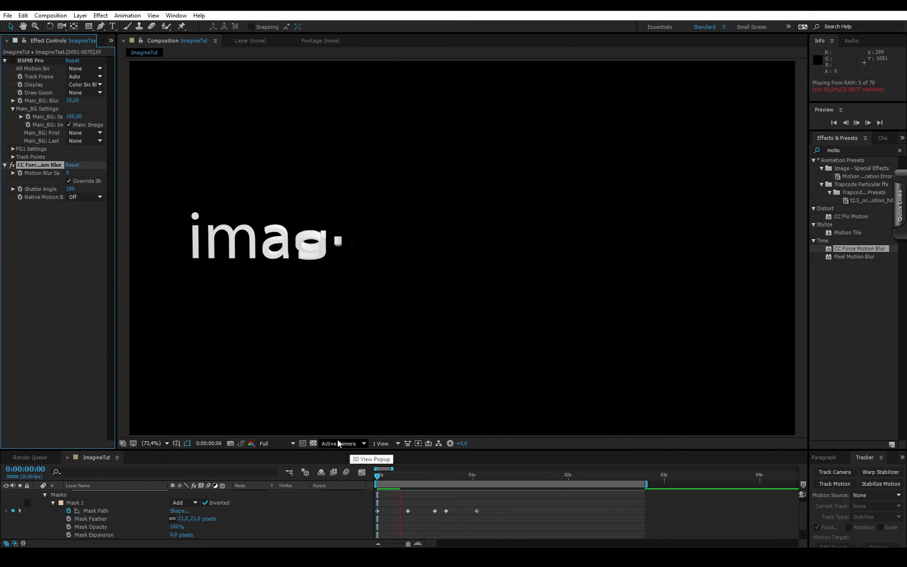
{"action": "key", "text": "space"}
{"action": "left_click_drag", "start_coordinate": [75, 172], "coordinate": [111, 175]}
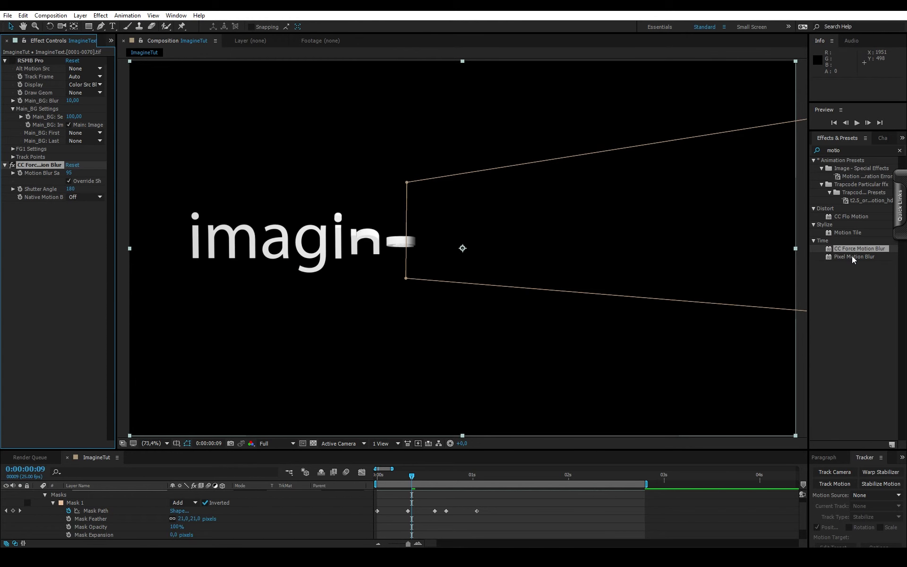
- Add Pixel Motion Blur below CC Force Motion Blur with Shutter Angle 2177, Shutter Samples 10 and Vector Detail 20.2
{"action": "left_click_drag", "start_coordinate": [853, 259], "coordinate": [44, 257]}
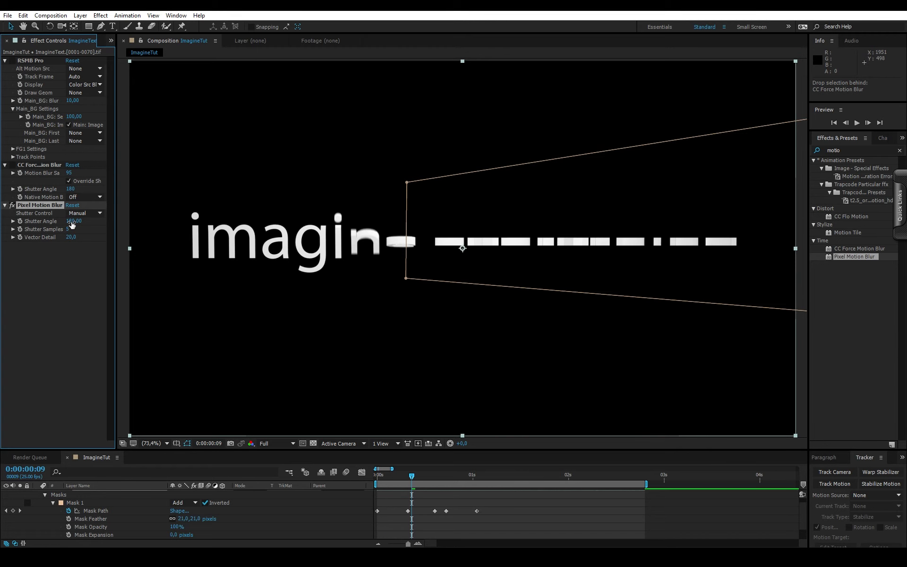
{"action": "left_click_drag", "start_coordinate": [70, 224], "coordinate": [106, 222]}
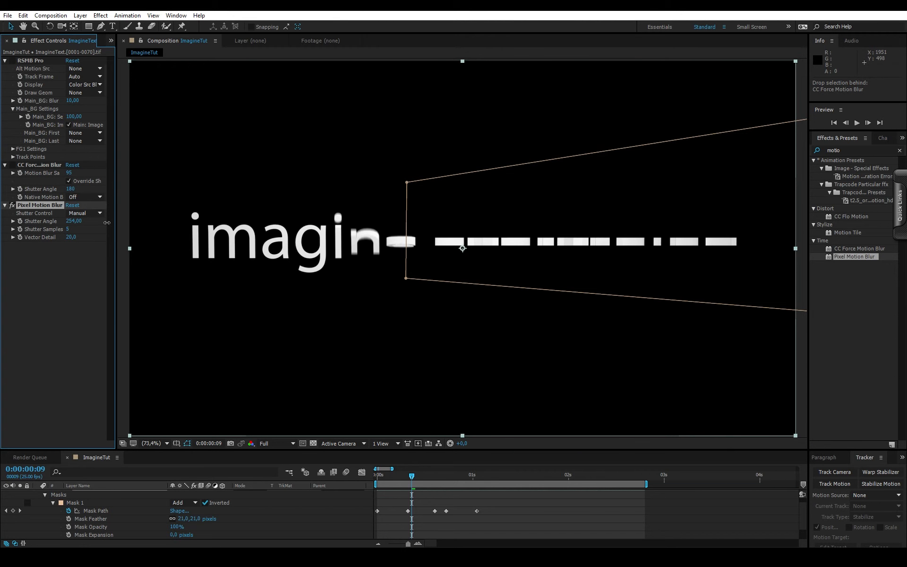
{"action": "left_click_drag", "start_coordinate": [2, 221], "coordinate": [589, 195]}
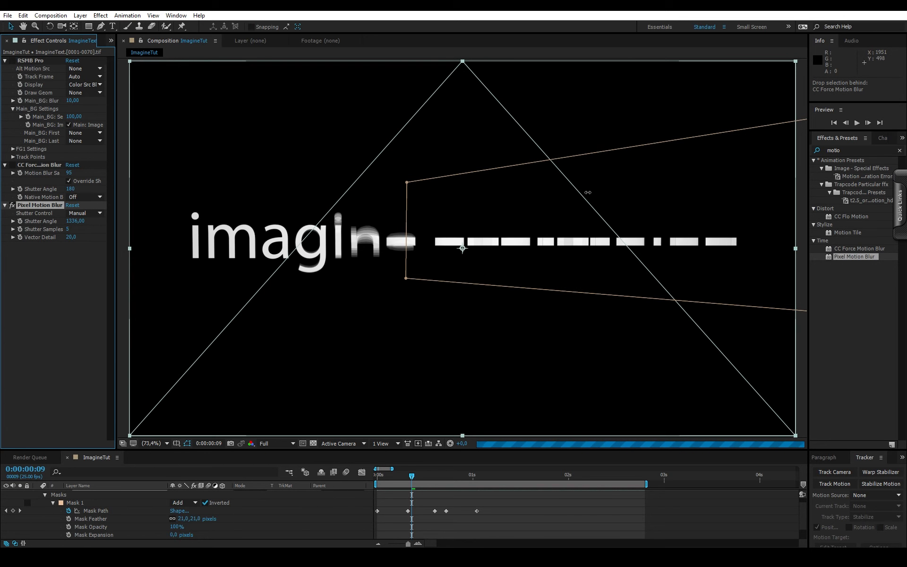
{"action": "left_click_drag", "start_coordinate": [70, 229], "coordinate": [201, 241]}
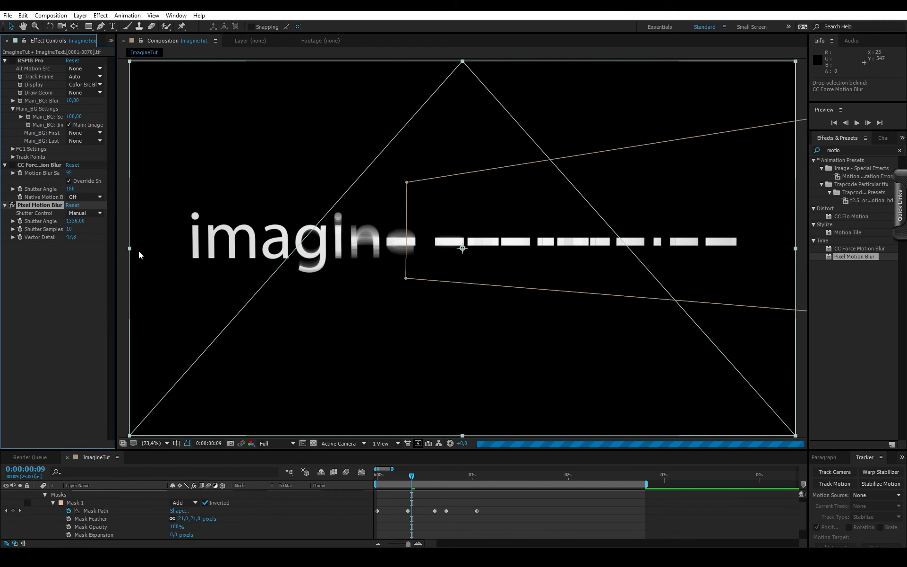
{"action": "left_click_drag", "start_coordinate": [70, 238], "coordinate": [466, 301]}
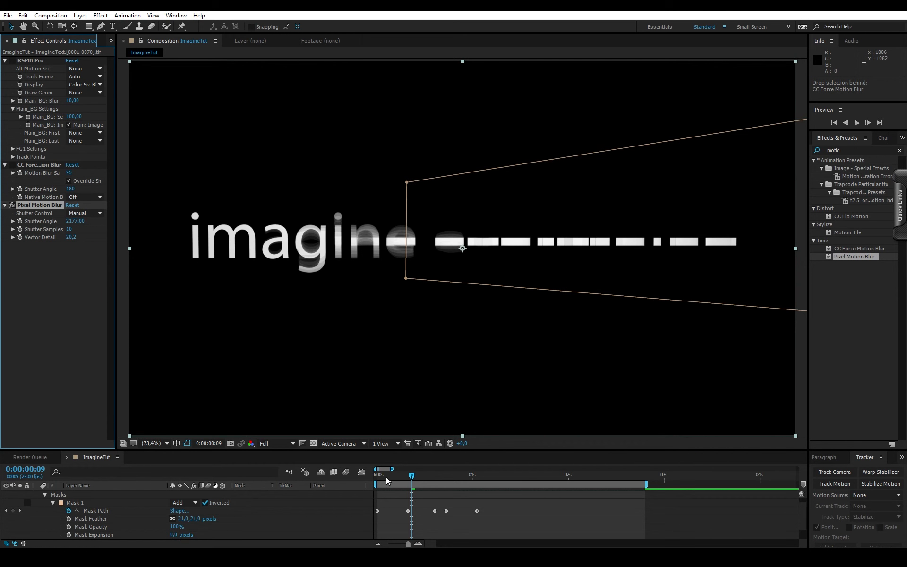
- Preview the reveal from the first frame with both added blur effects and turn off CC Force Motion Blur
{"action": "left_click_drag", "start_coordinate": [387, 478], "coordinate": [375, 477]}
{"action": "key", "text": "space"}
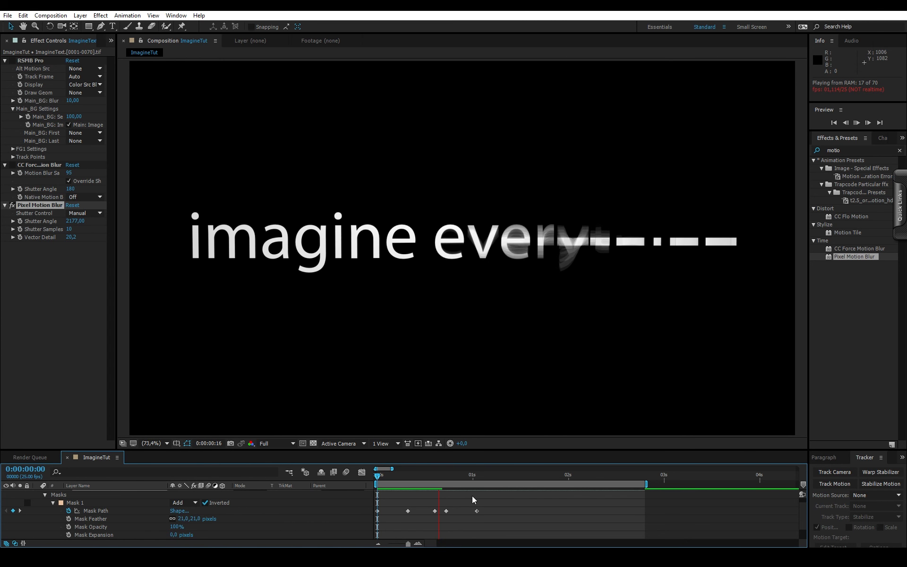
{"action": "left_click", "coordinate": [42, 165]}
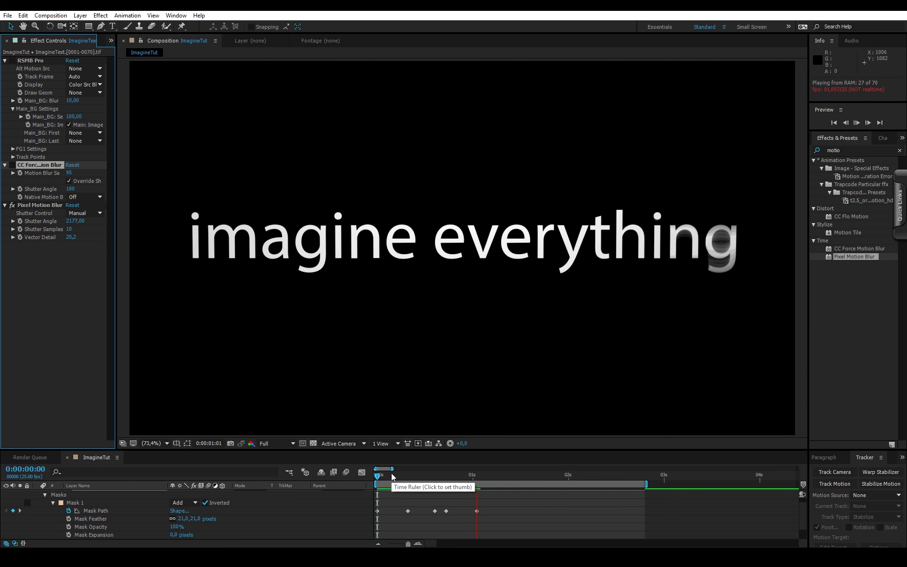
- Preview the text reveal repeatedly from the first frame with only Pixel Motion Blur active
{"action": "key", "text": "space"}
{"action": "key", "text": "space"}
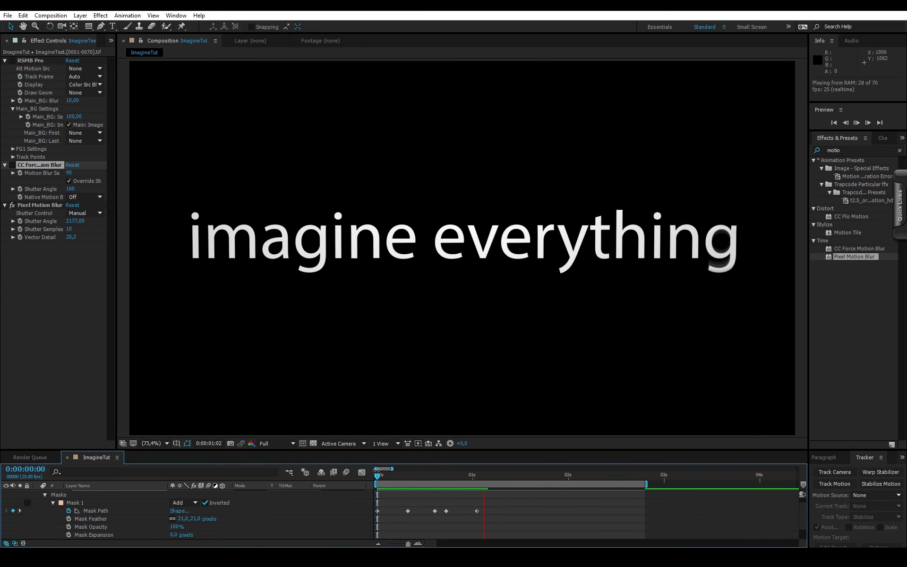
{"action": "key", "text": "space"}
{"action": "key", "text": "space"}
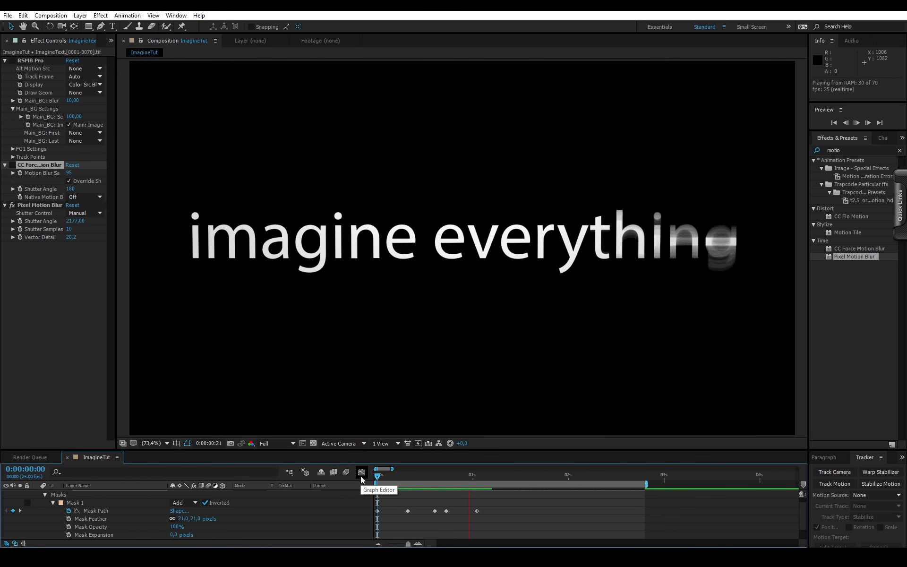
{"action": "key", "text": "space"}
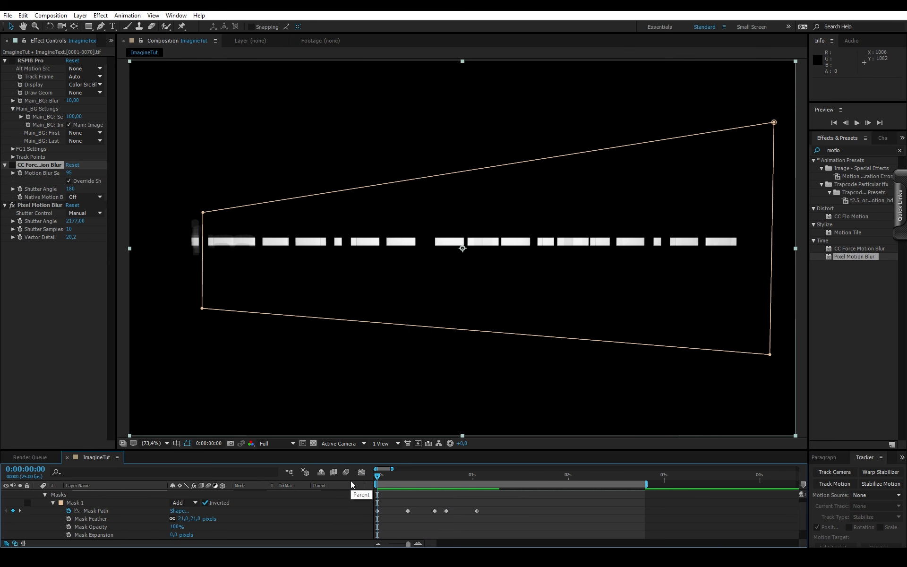
{"action": "key", "text": "space"}
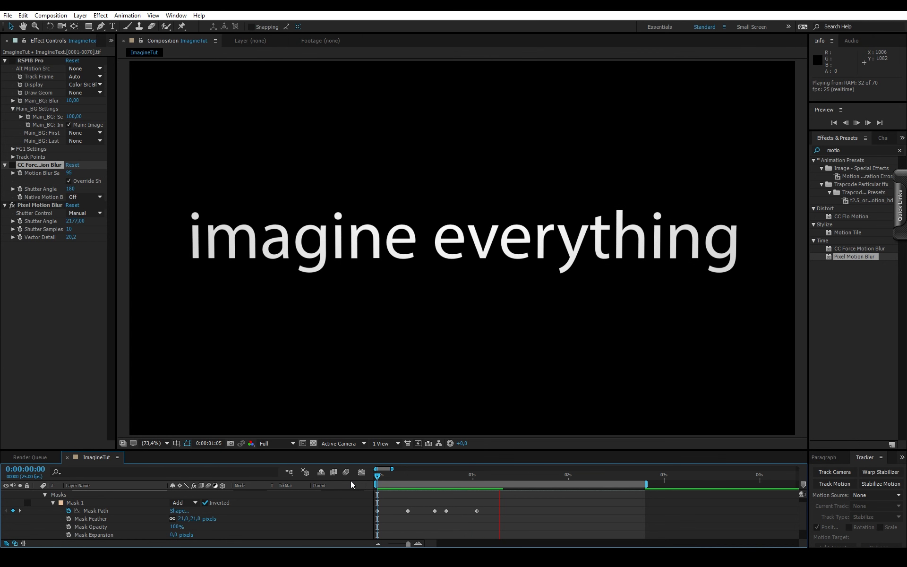
{"action": "key", "text": "space"}
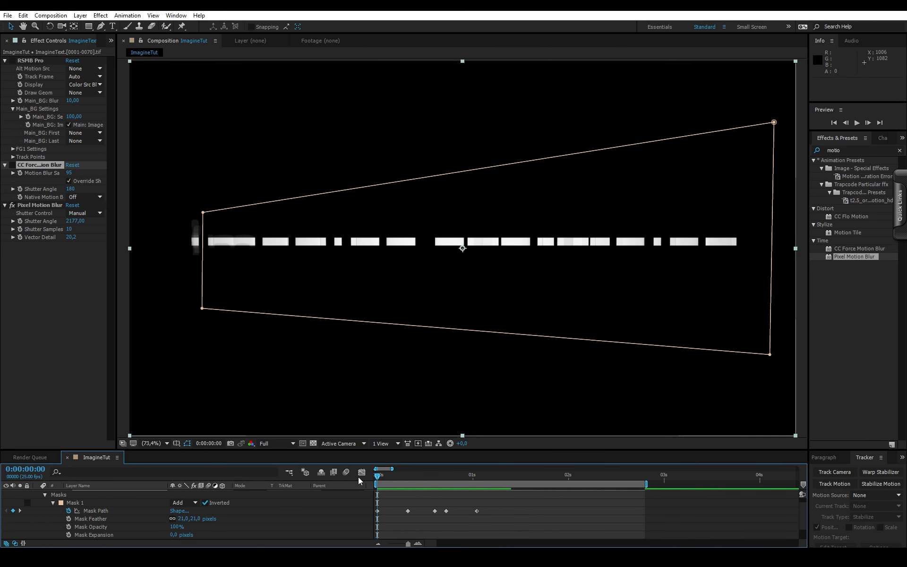
{"action": "key", "text": "space"}
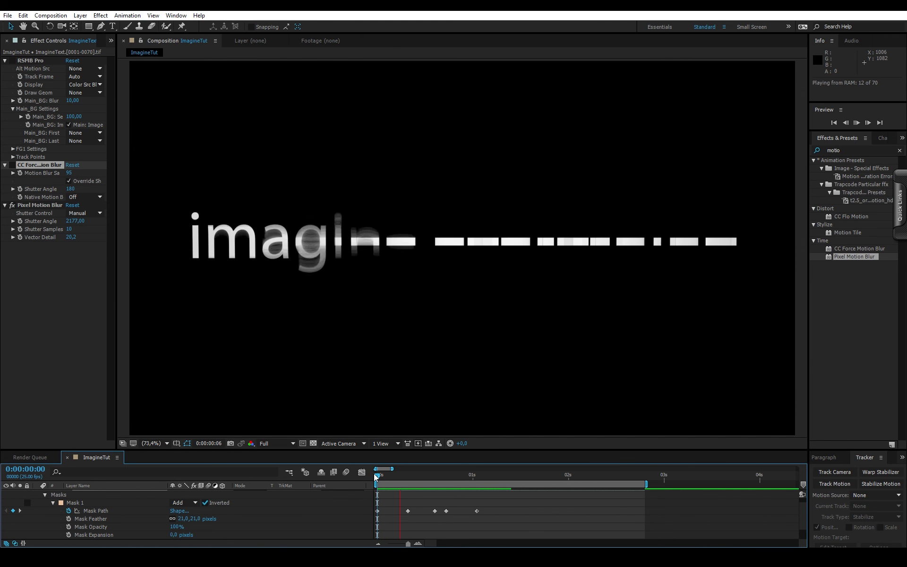